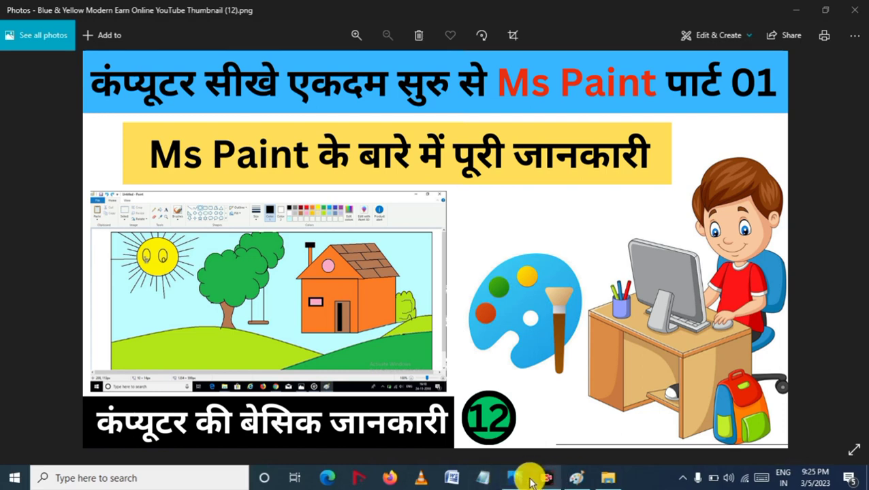
Step: Open Paint from the Windows Accessories folder in the Start menu's app list
mouse_move(516, 478)
left_click(583, 421)
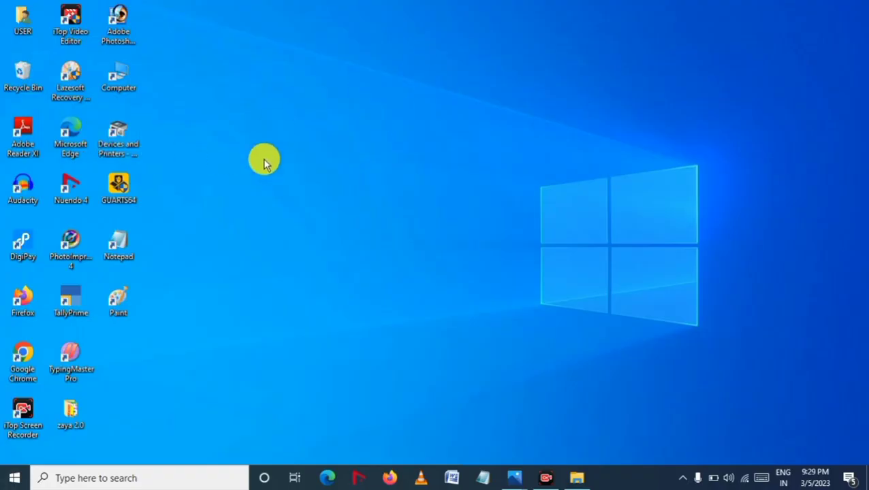
left_click(8, 481)
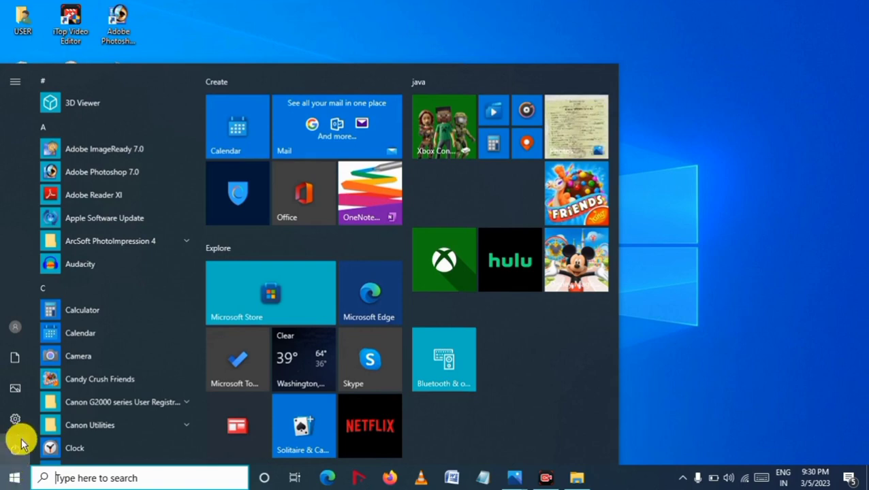
scroll(103, 293, "down", 3)
scroll(101, 295, "down", 12)
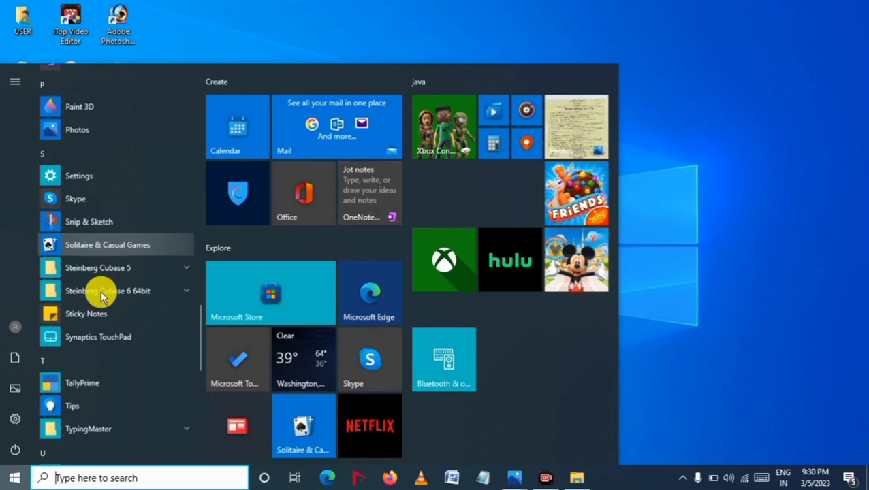
scroll(101, 291, "down", 5)
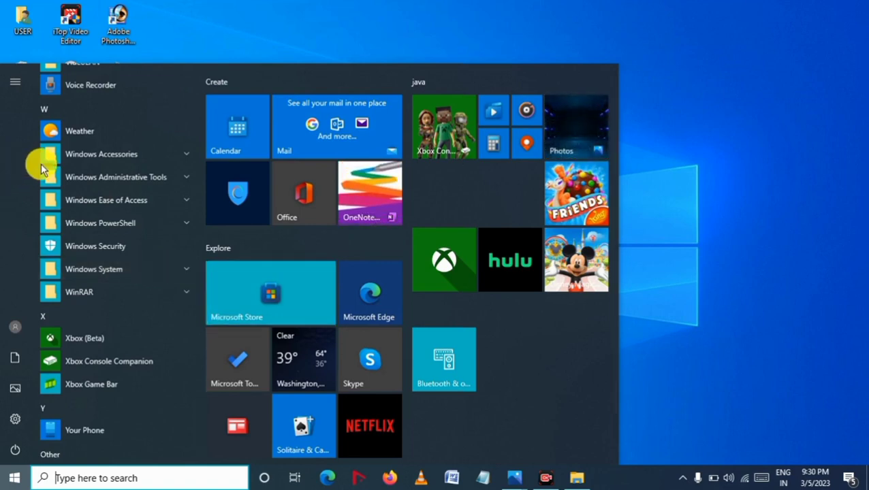
left_click(187, 155)
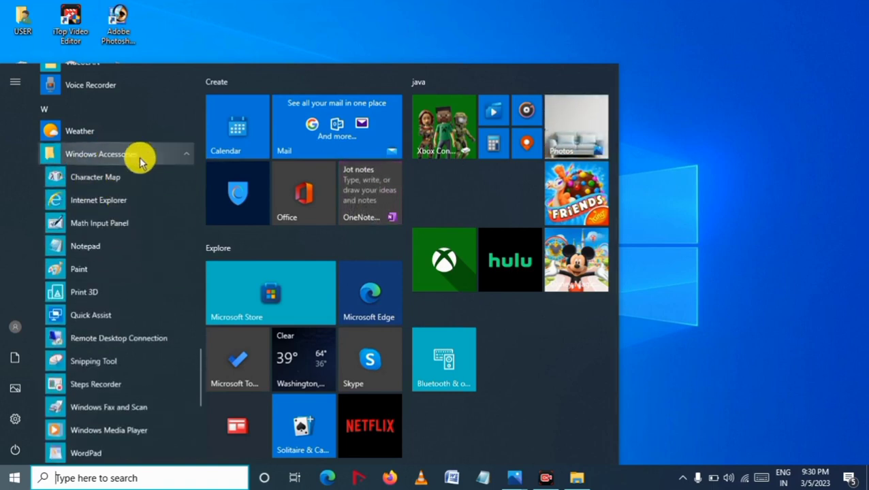
left_click(111, 271)
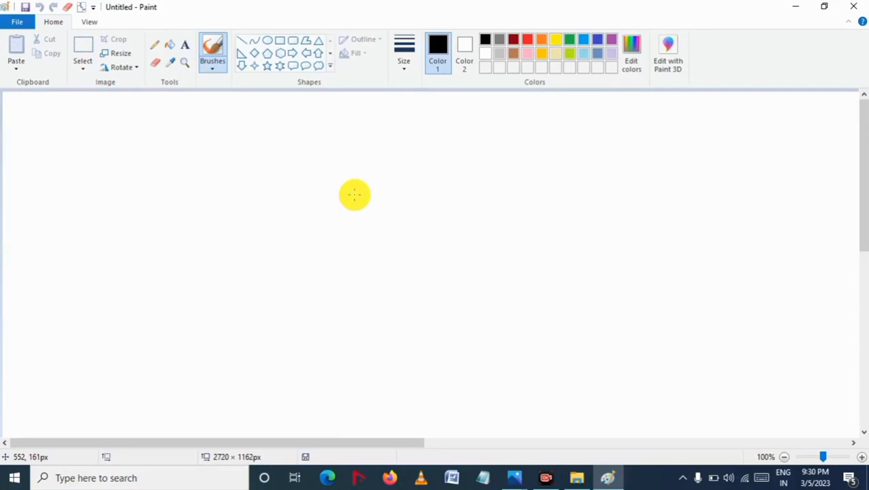
Step: Close Paint and reopen it by searching for paint in the taskbar search box
left_click(862, 4)
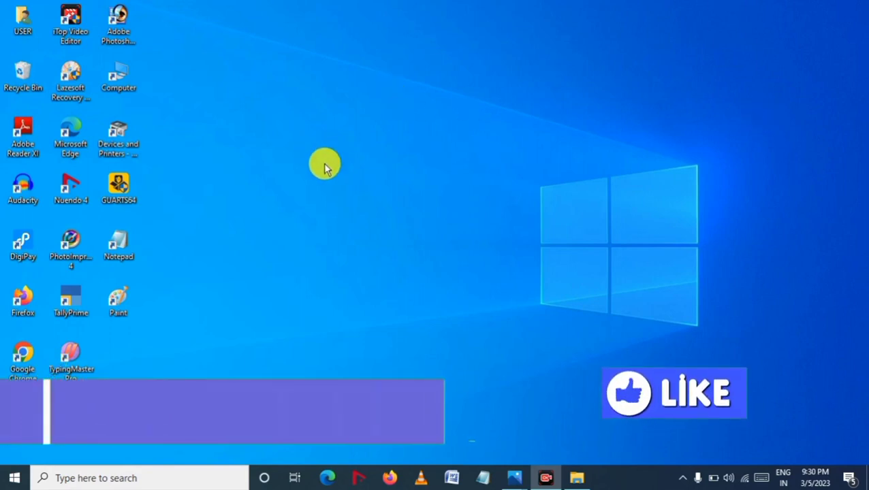
left_click(118, 479)
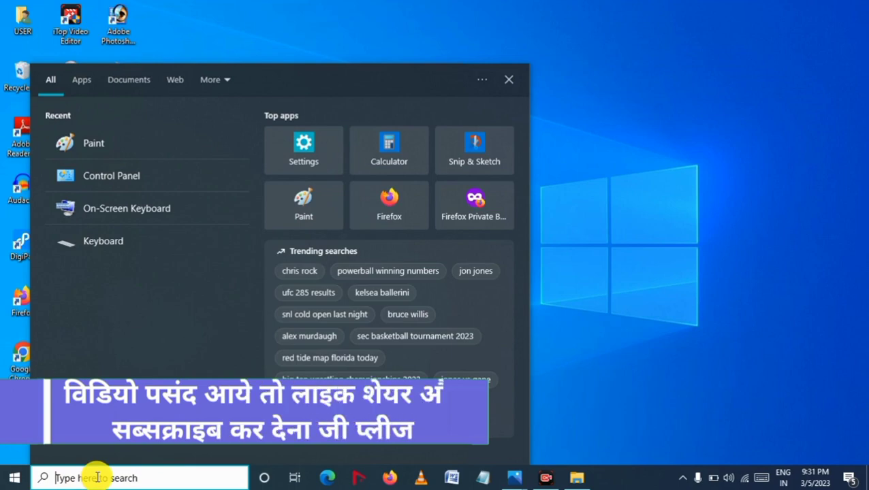
type("p")
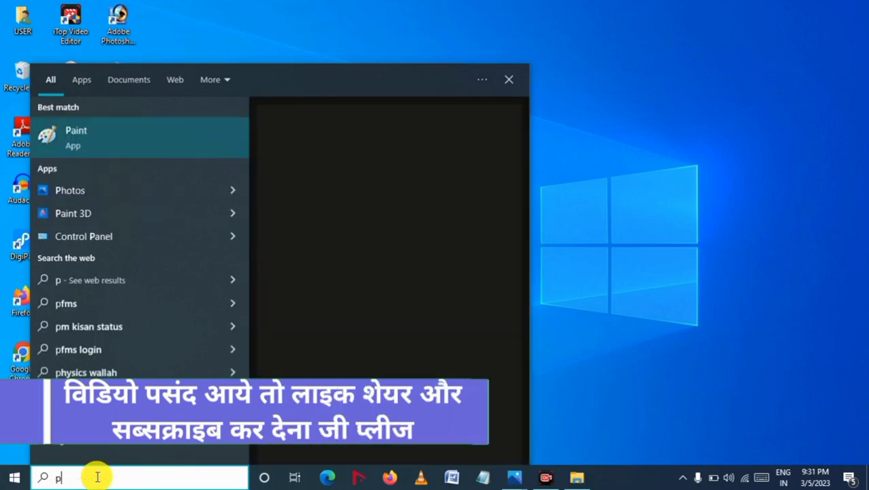
type("aint")
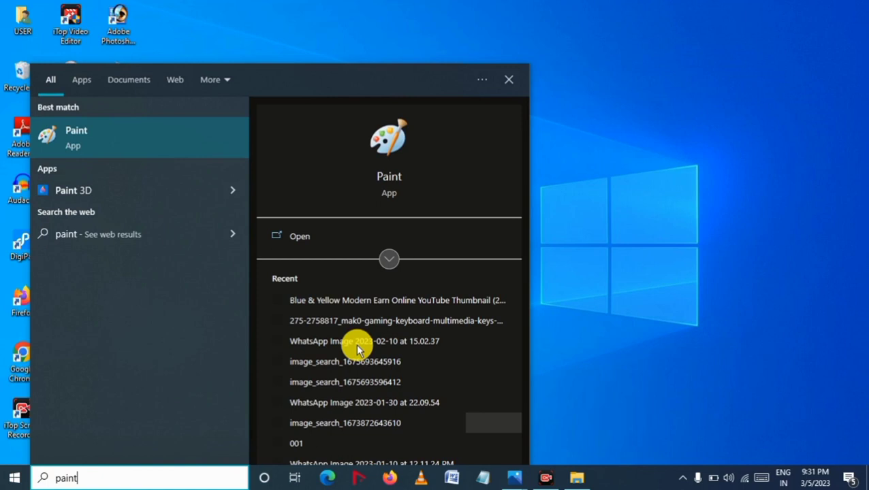
left_click(108, 143)
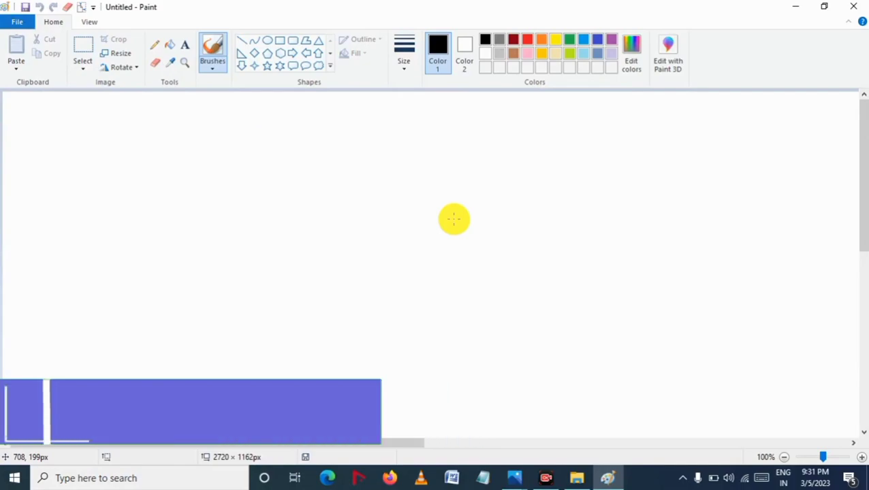
Step: Close Paint and reopen it from the Paint shortcut on the desktop
left_click(861, 5)
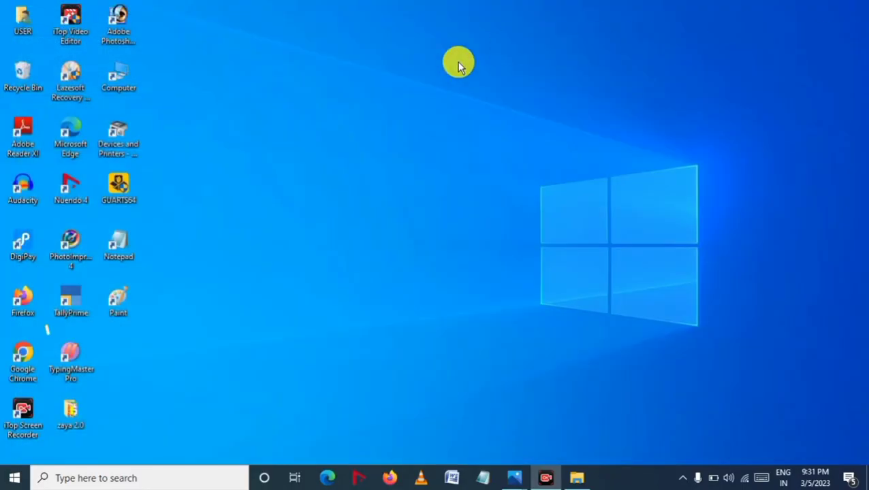
double_click(115, 303)
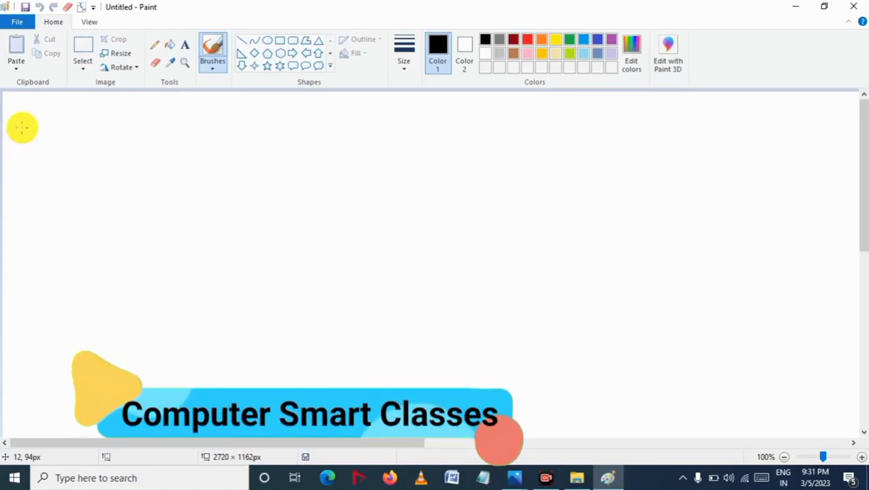
Step: Close Paint and launch it again through the Run dialog with the command mspaint
left_click(844, 6)
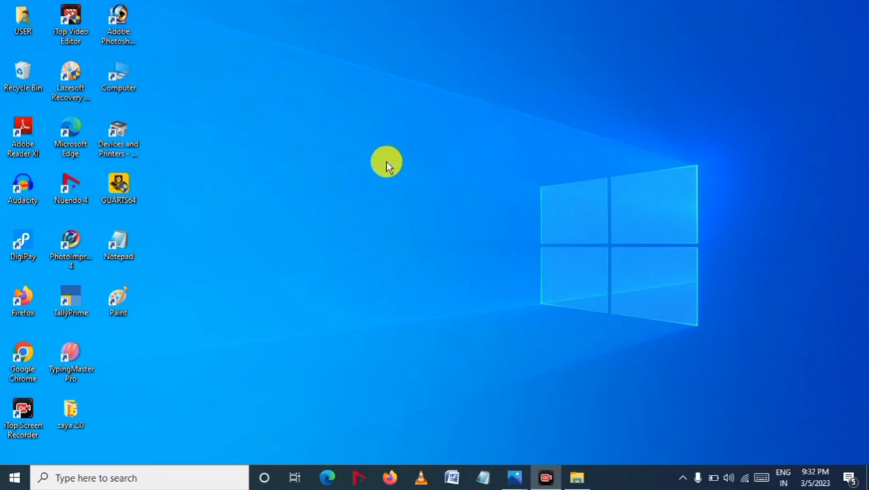
key("super+r")
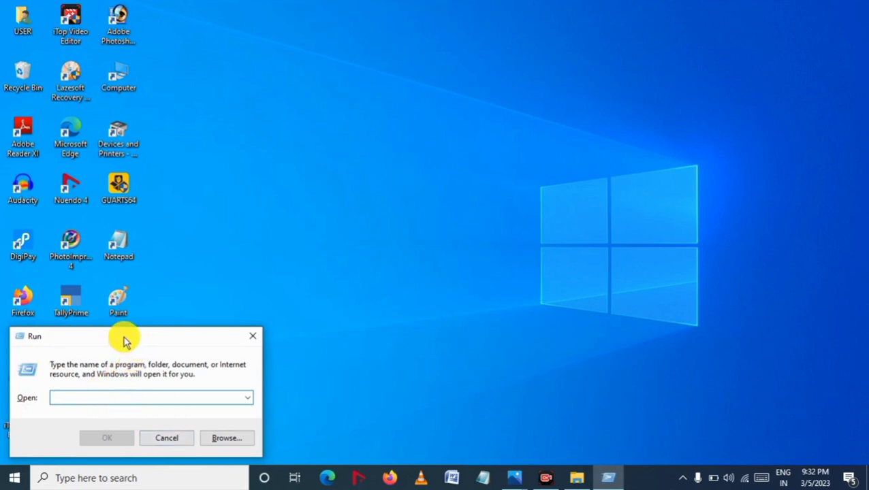
left_click_drag(124, 340, 430, 122)
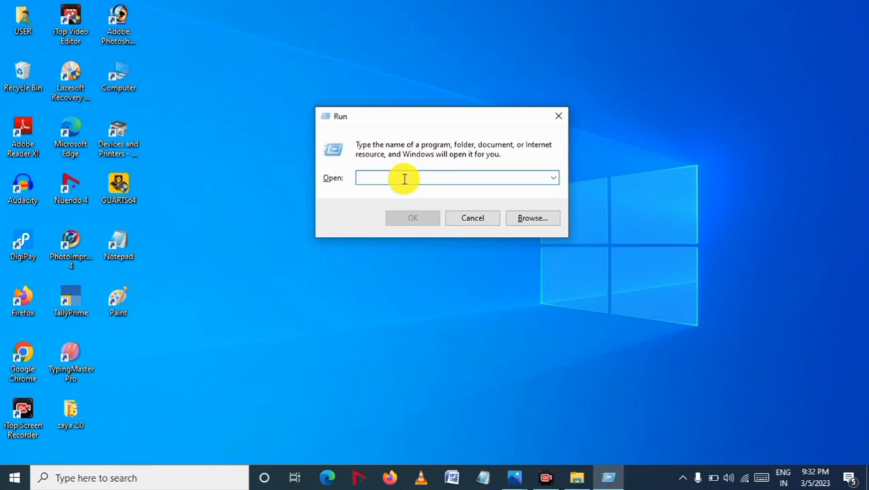
type("ma")
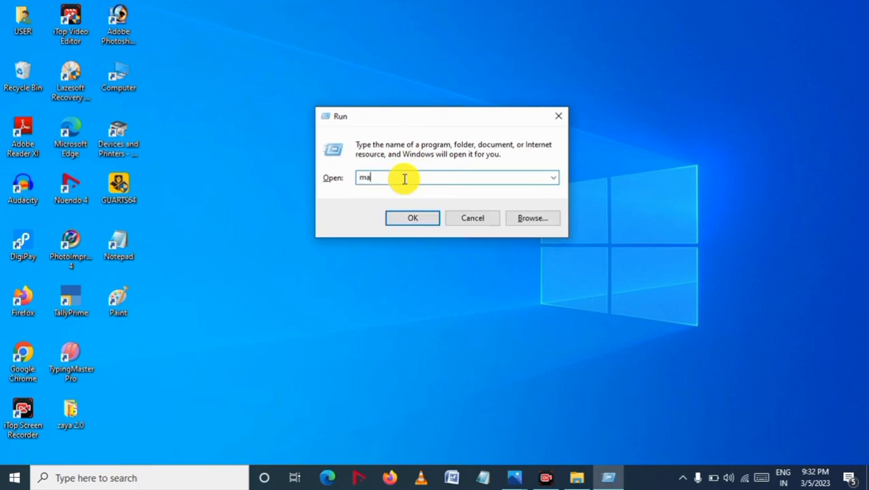
key("BackSpace")
type("s")
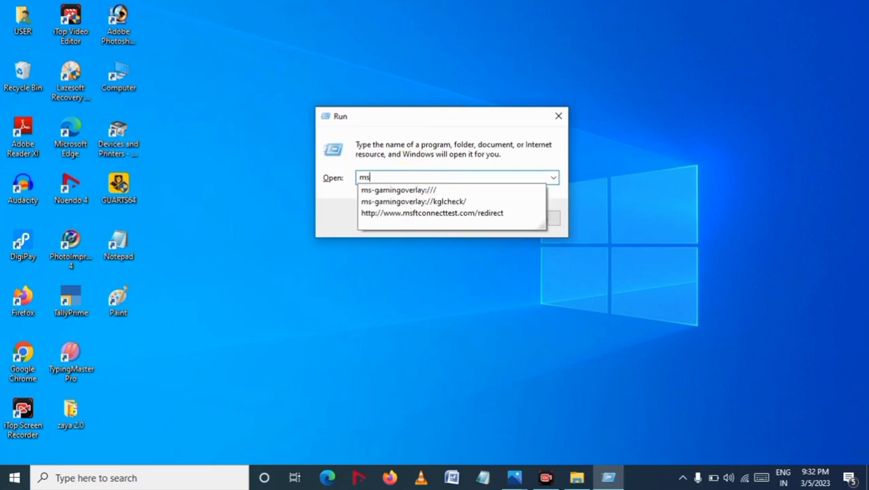
type("paint")
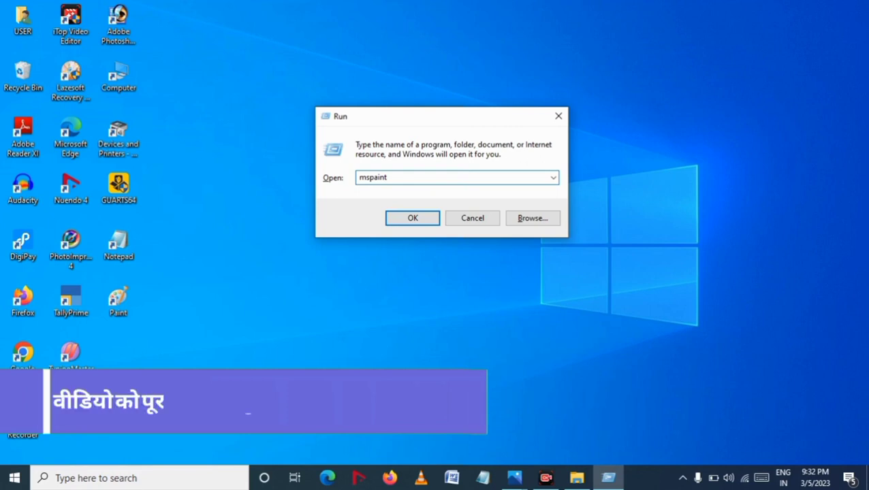
left_click(412, 221)
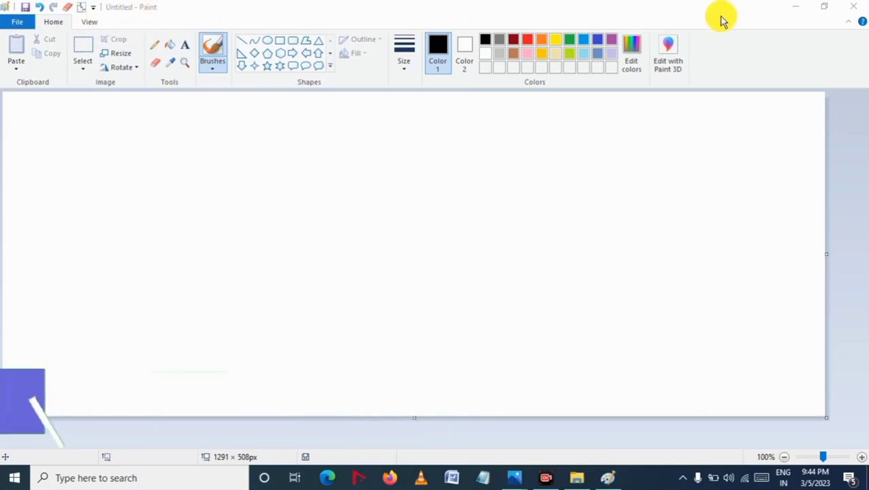
Step: Minimize the Paint window and restore it from its taskbar button
left_click(799, 8)
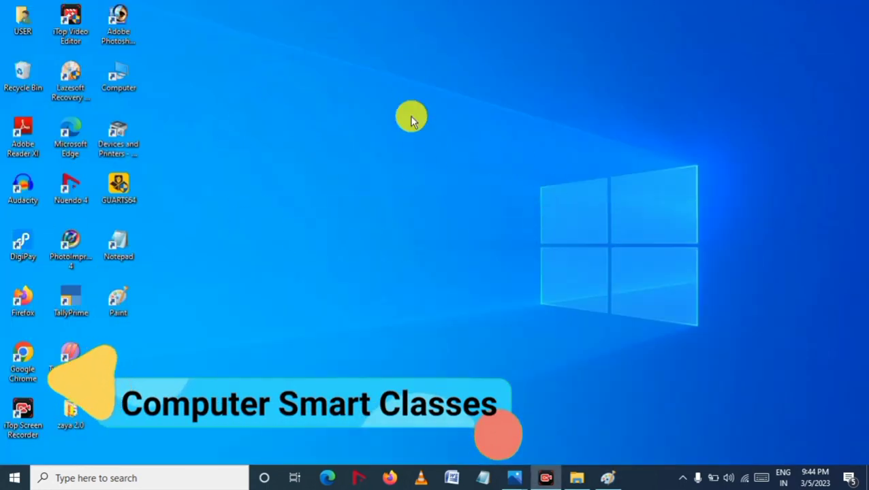
left_click(610, 481)
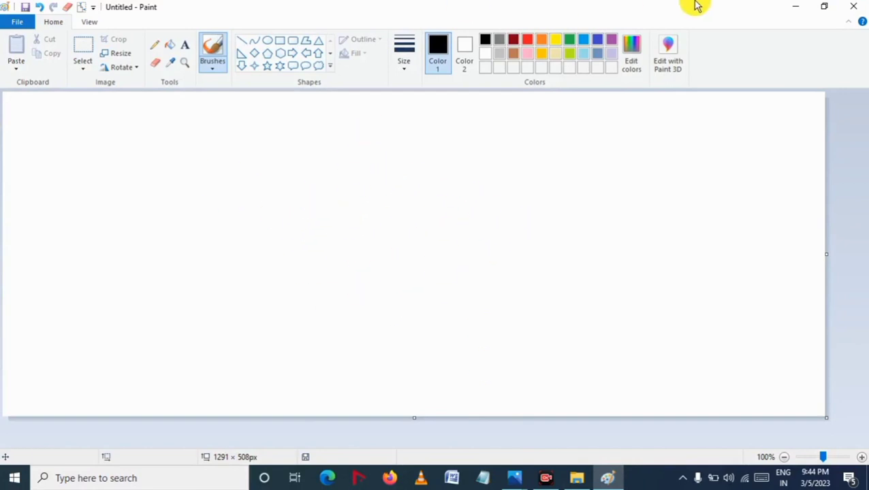
Step: Restore the Paint window down to a smaller size and move it around the desktop by its title bar
left_click(824, 9)
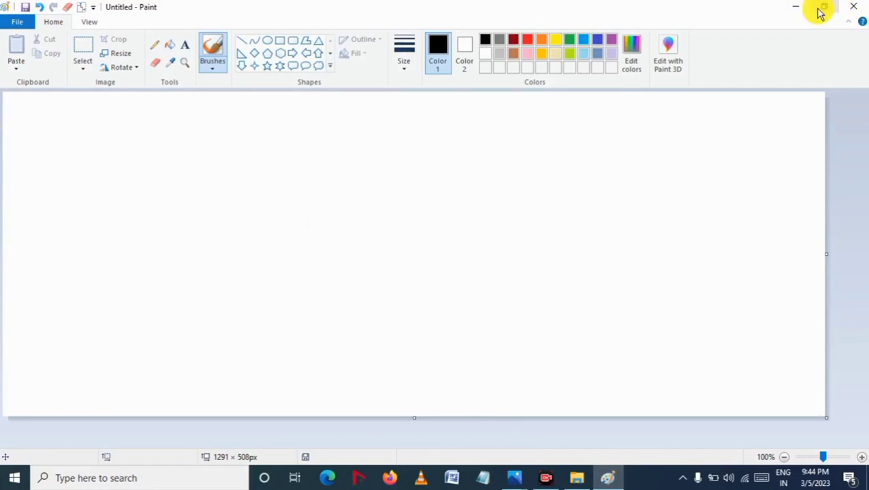
left_click(824, 9)
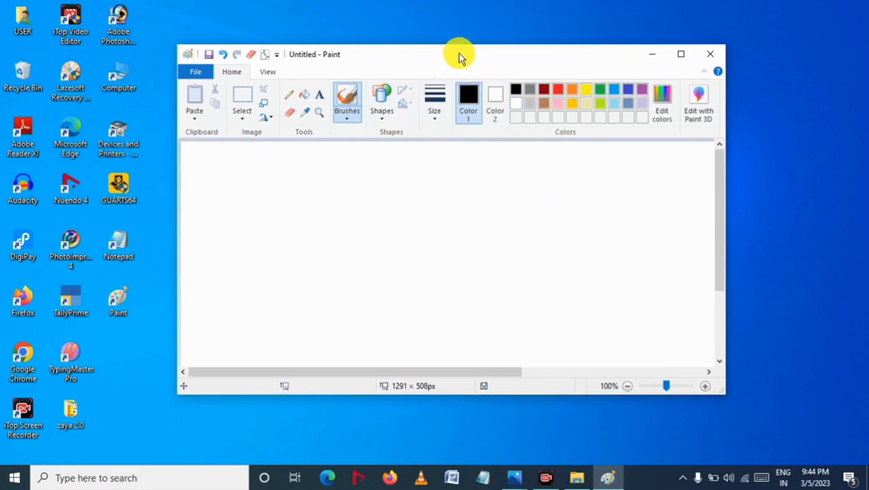
left_click(477, 21)
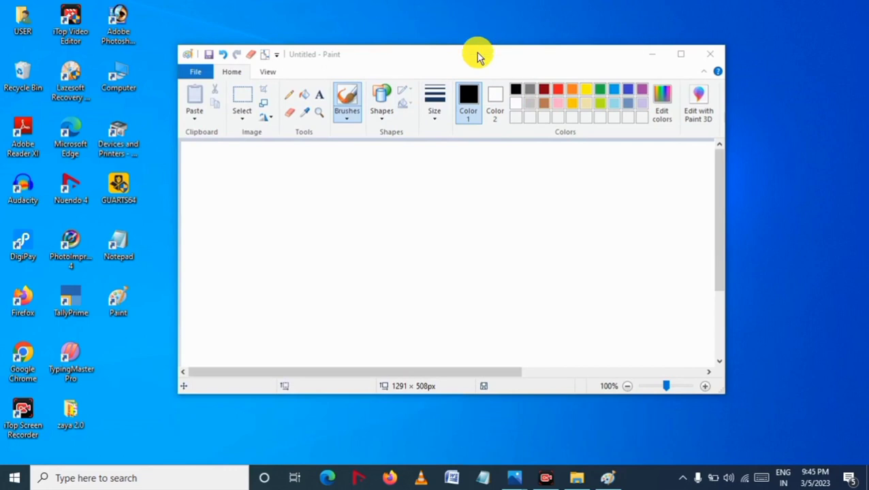
mouse_move(478, 46)
left_mouse_down()
mouse_move(479, 2)
mouse_move(460, 172)
left_mouse_up()
left_click_drag(460, 99, 460, 43)
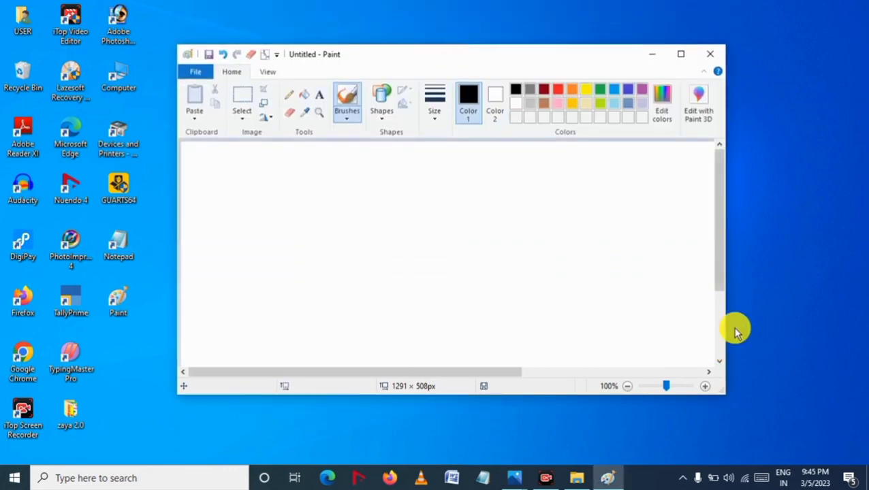
Step: Resize the Paint window by its edges, then snap it to the screen top to maximize it
mouse_move(727, 315)
left_mouse_down()
mouse_move(842, 316)
mouse_move(748, 316)
mouse_move(721, 329)
mouse_move(844, 338)
left_mouse_up()
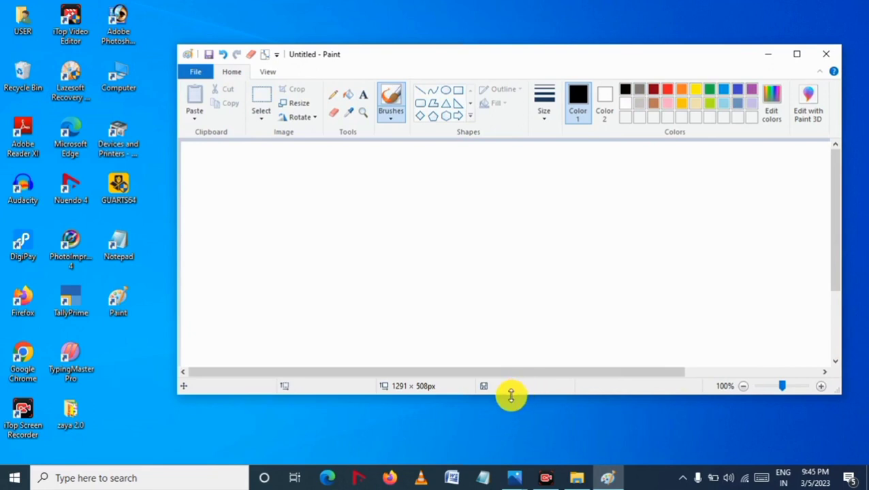
mouse_move(508, 395)
left_mouse_down()
mouse_move(498, 430)
mouse_move(463, 443)
left_mouse_up()
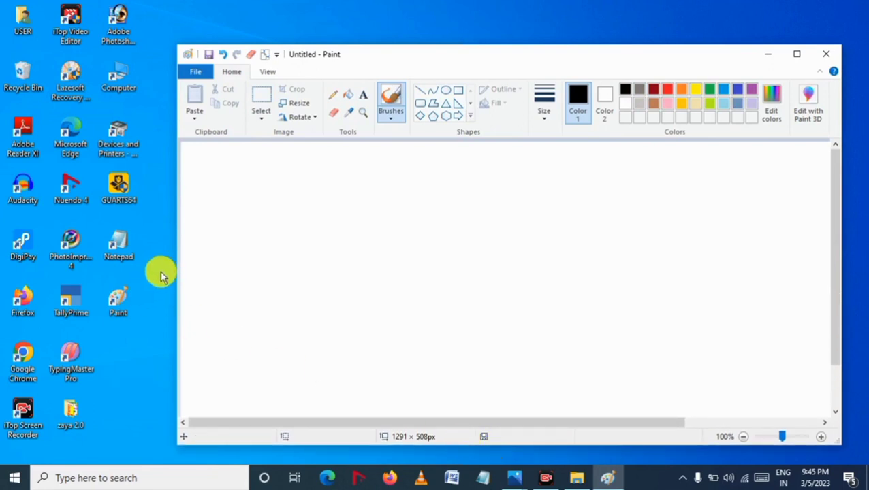
mouse_move(177, 259)
left_mouse_down()
mouse_move(82, 252)
mouse_move(182, 260)
left_mouse_up()
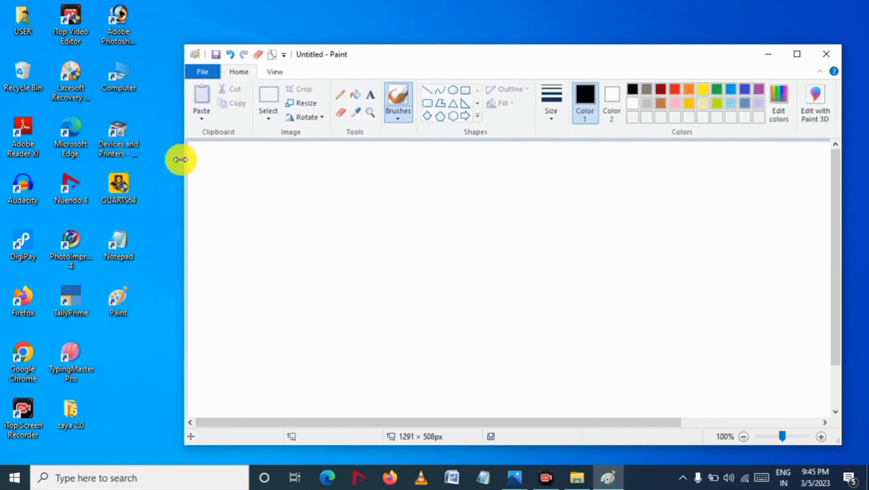
mouse_move(183, 45)
left_mouse_down()
mouse_move(398, 251)
mouse_move(94, 60)
left_mouse_up()
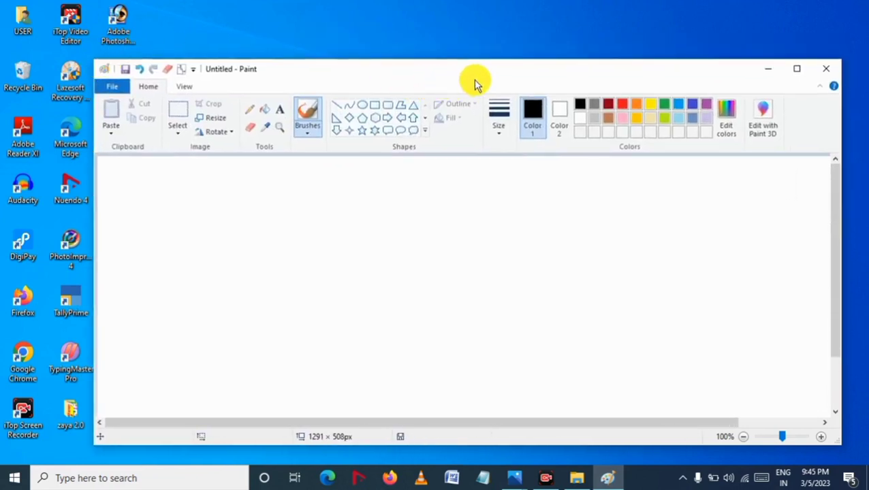
mouse_move(411, 83)
left_mouse_down()
mouse_move(349, 81)
mouse_move(521, 60)
mouse_move(306, 62)
mouse_move(480, 64)
mouse_move(382, 60)
mouse_move(433, 57)
left_mouse_up()
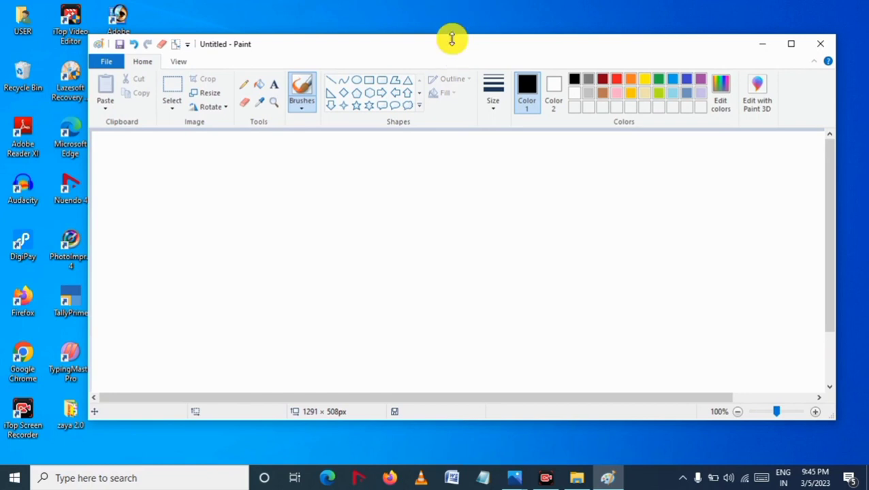
mouse_move(452, 39)
left_mouse_down()
mouse_move(449, 4)
mouse_move(459, 5)
left_mouse_up()
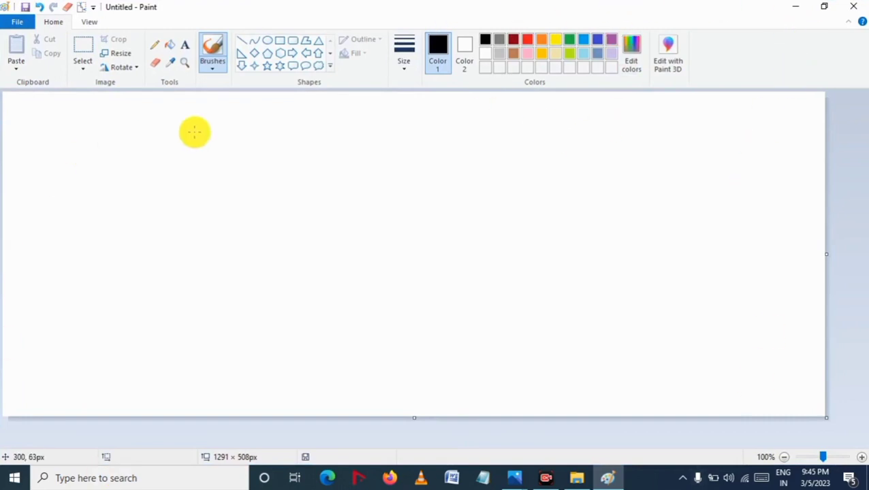
Step: Close Paint without saving the untitled image and reopen it from the desktop shortcut
left_click(851, 11)
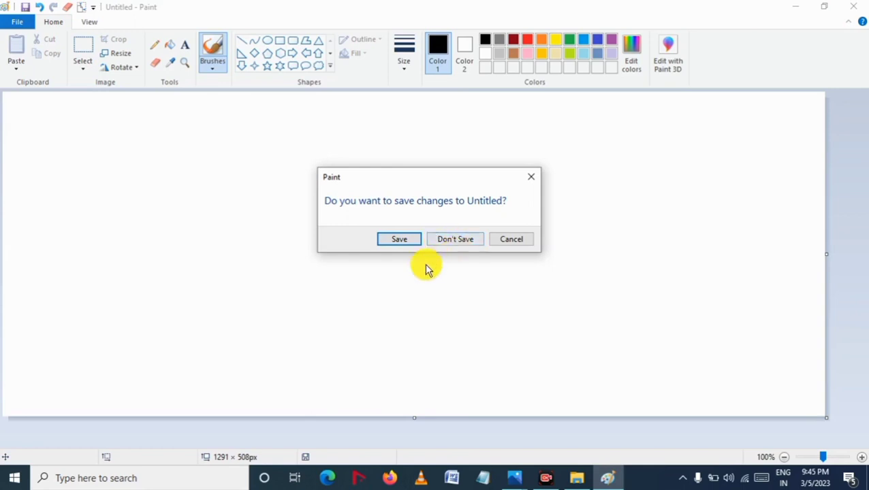
left_click(462, 244)
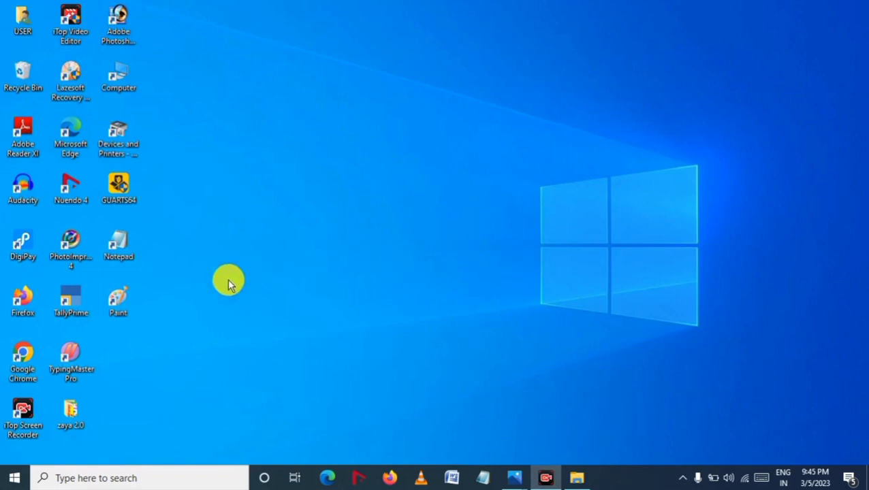
double_click(121, 303)
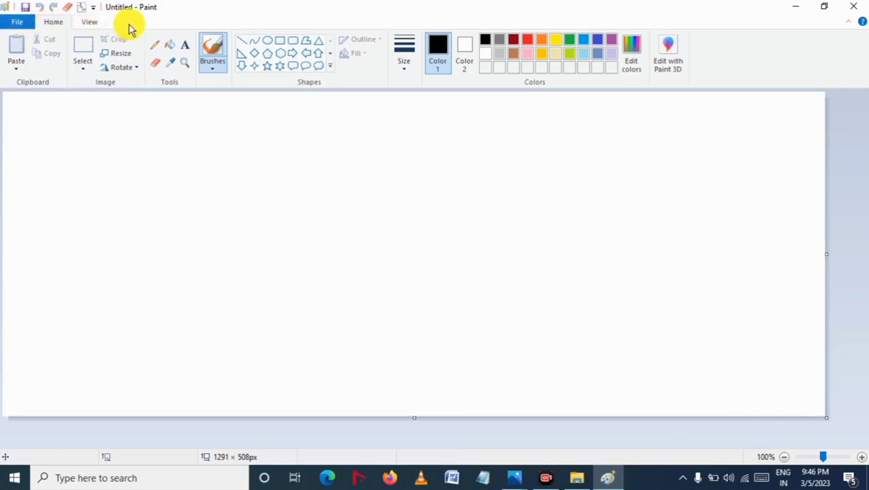
Step: Look through the File menu and the Home and View ribbon tabs
left_click(26, 22)
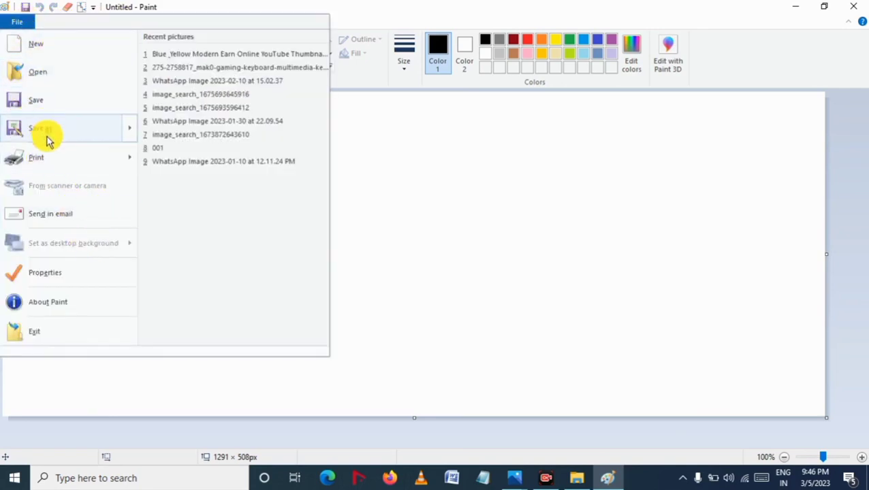
left_click(368, 253)
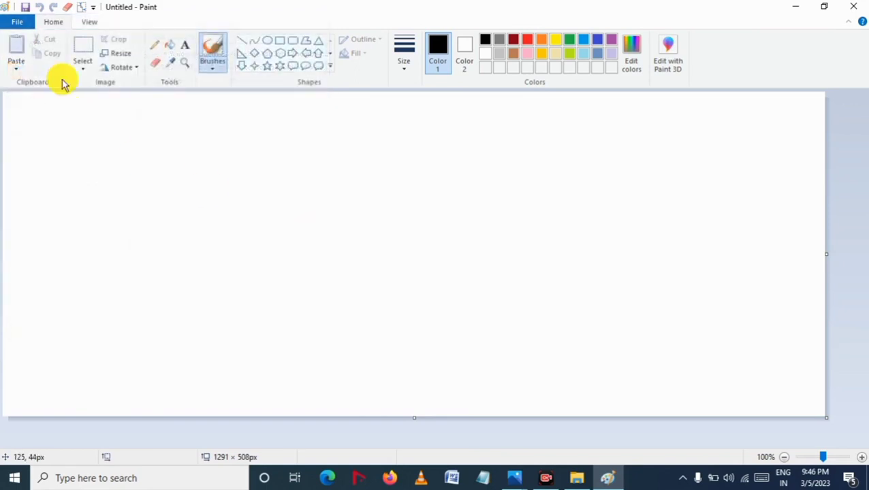
left_click(81, 22)
left_click(55, 22)
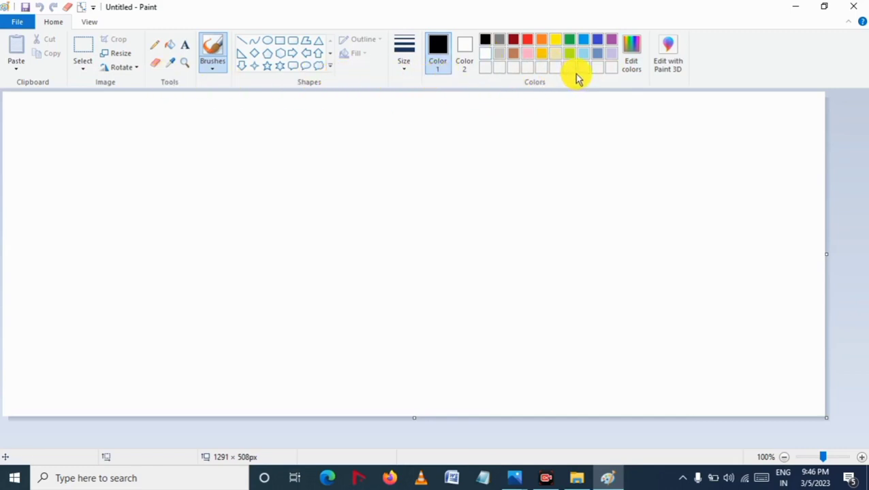
left_click(88, 23)
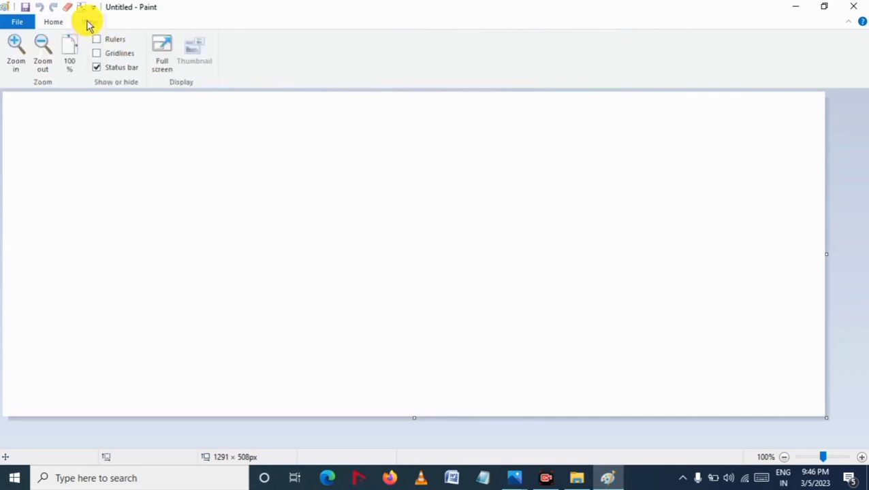
left_click(26, 23)
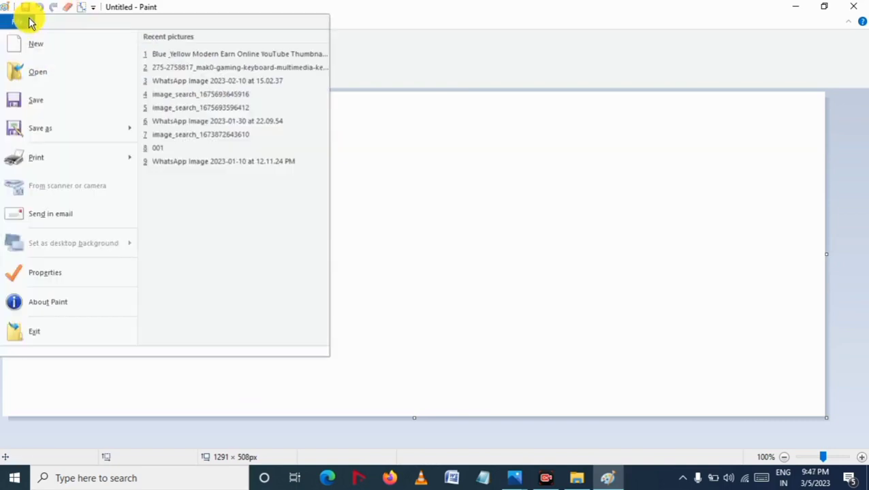
left_click(29, 20)
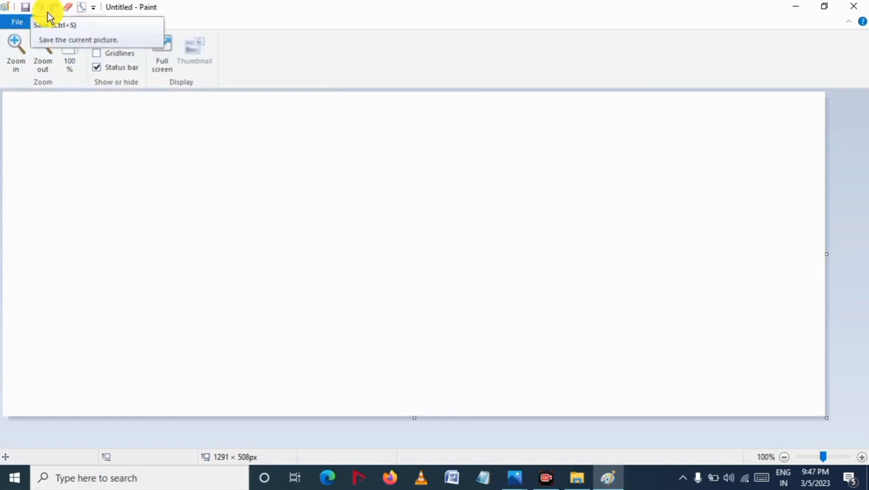
Step: Add the New and Print commands to the Quick Access Toolbar
left_click(95, 9)
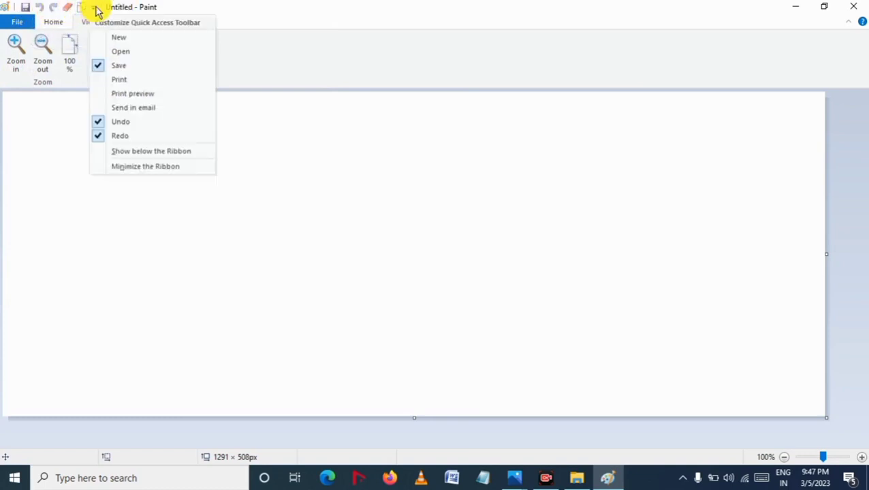
left_click(126, 41)
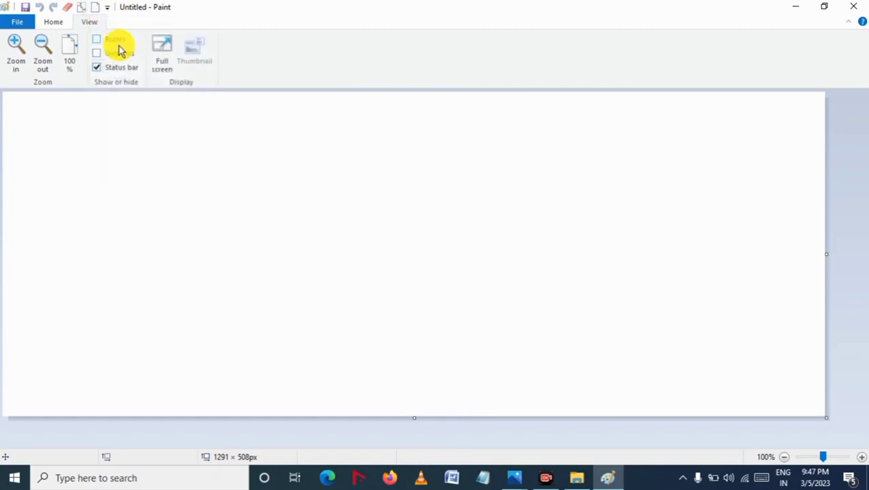
left_click(109, 9)
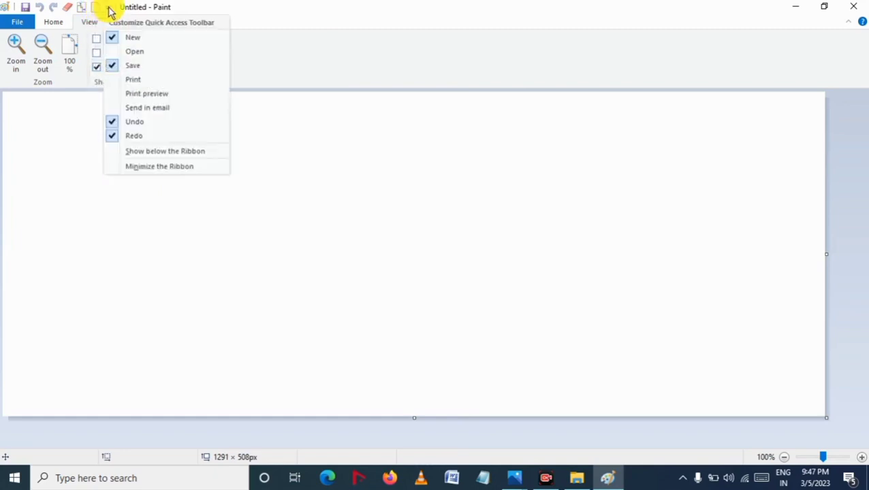
left_click(138, 80)
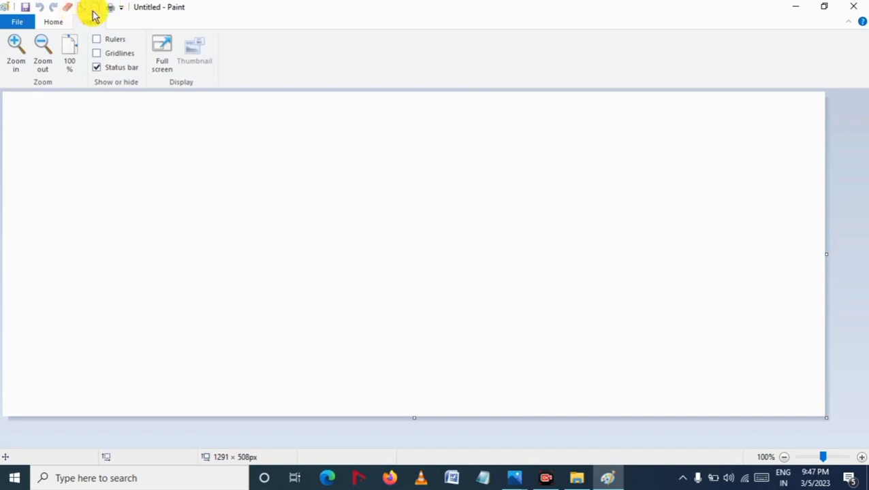
Step: Remove the Print and New commands from the Quick Access Toolbar
left_click(59, 26)
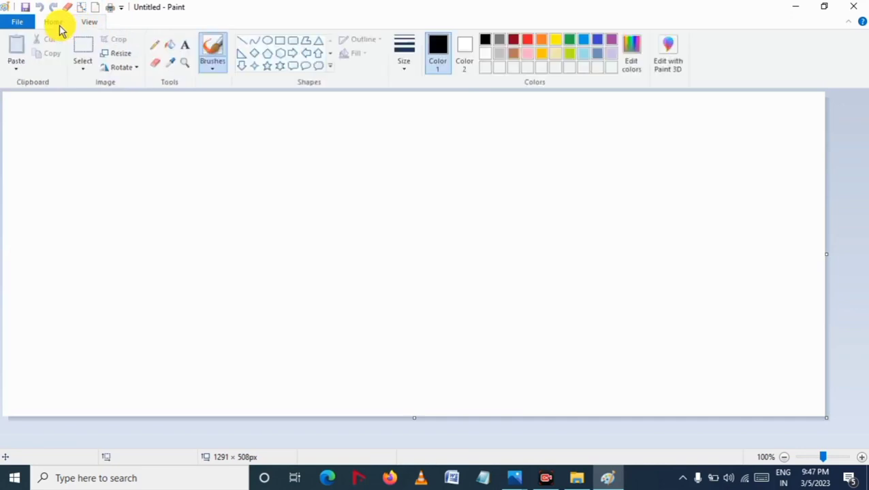
right_click(112, 11)
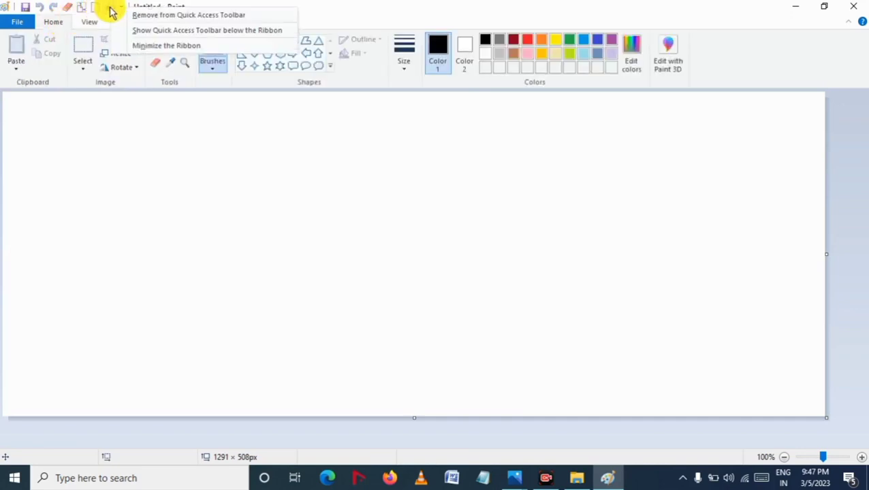
left_click(144, 17)
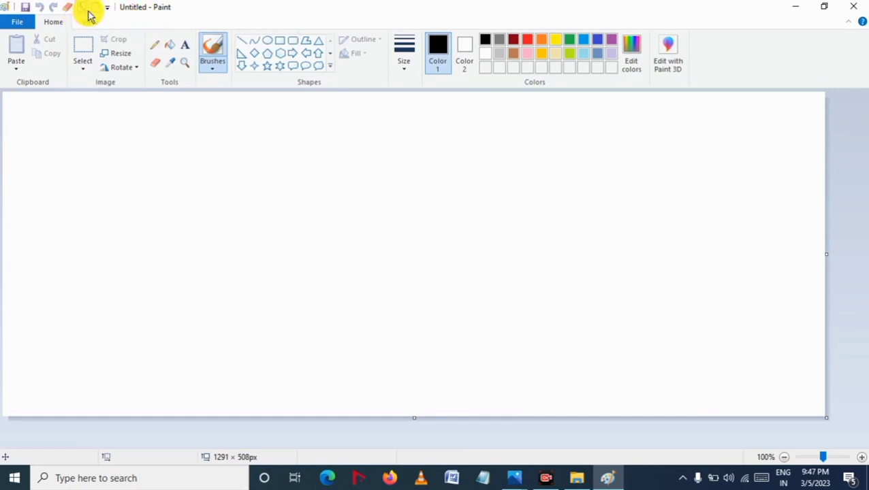
right_click(96, 11)
left_click(147, 20)
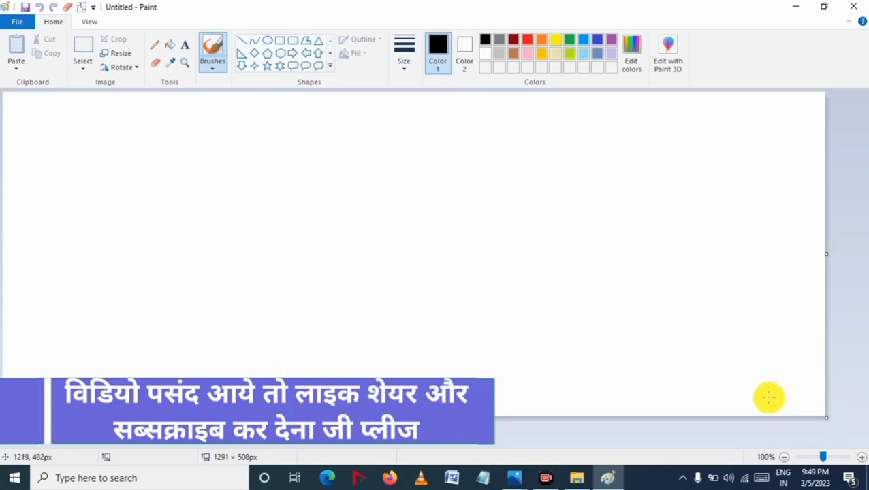
Step: Resize the canvas with its handles, shrinking it to about 348 × 93 px and then enlarging it to fill the window
left_click_drag(825, 418, 225, 152)
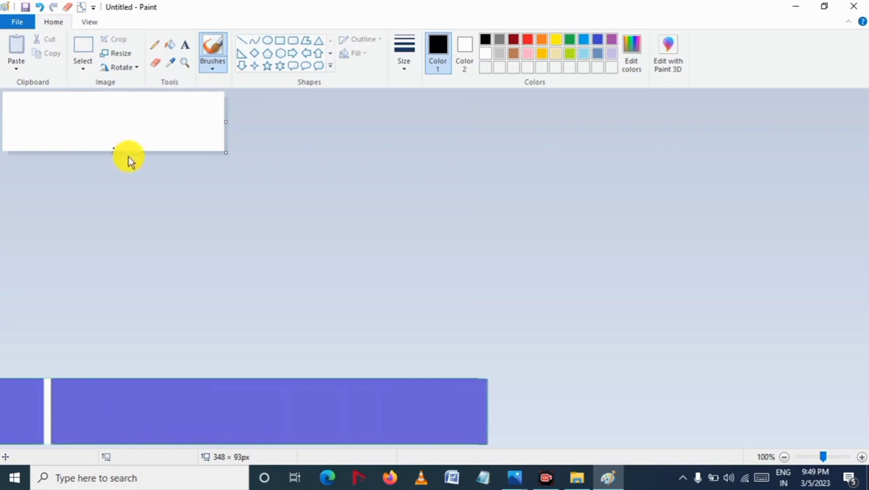
left_click_drag(226, 152, 521, 248)
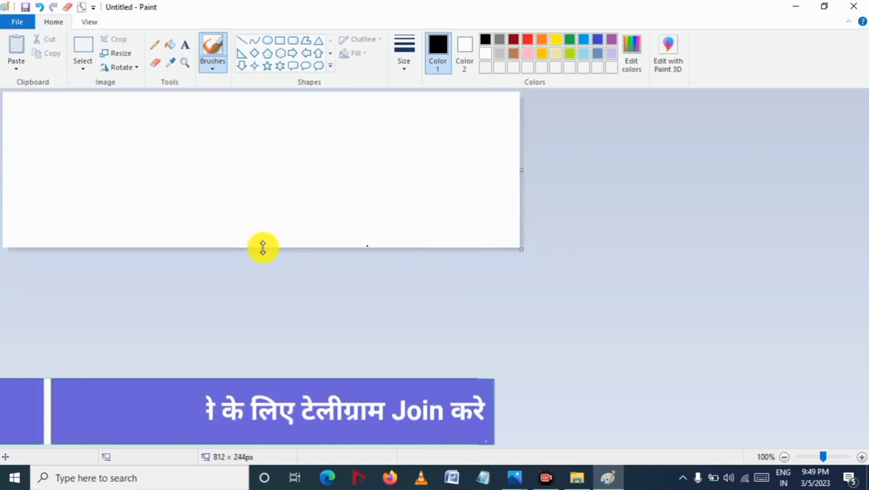
left_click_drag(260, 248, 255, 389)
left_click_drag(519, 391, 861, 451)
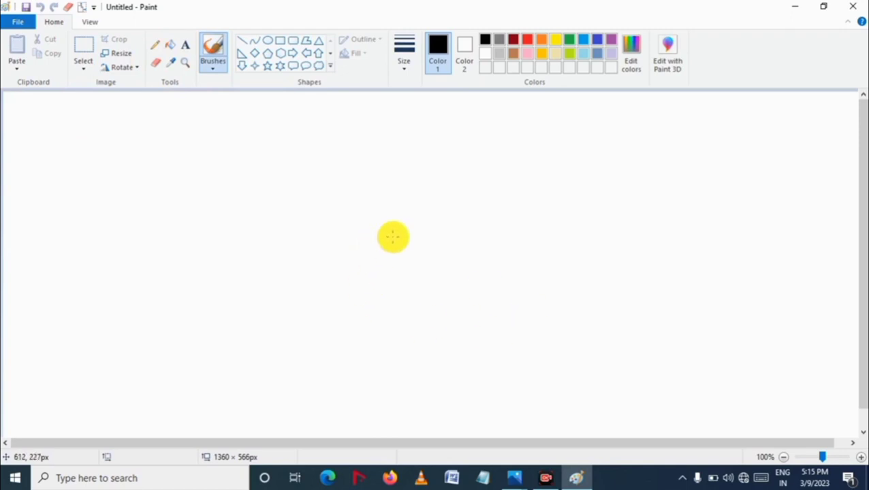
Step: Draw thin freehand black strokes on the canvas with the Pencil tool
left_click(155, 48)
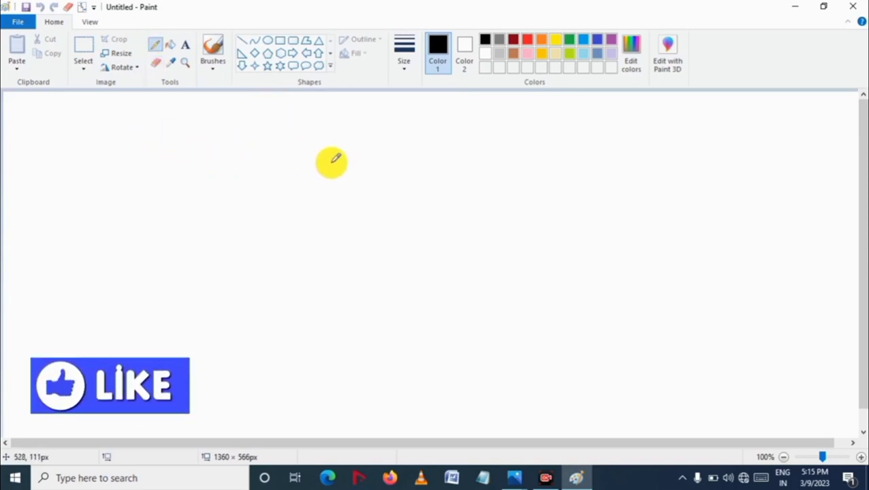
mouse_move(233, 147)
left_mouse_down()
mouse_move(261, 200)
mouse_move(281, 214)
mouse_move(381, 198)
mouse_move(358, 190)
mouse_move(327, 217)
mouse_move(335, 234)
mouse_move(403, 229)
left_mouse_up()
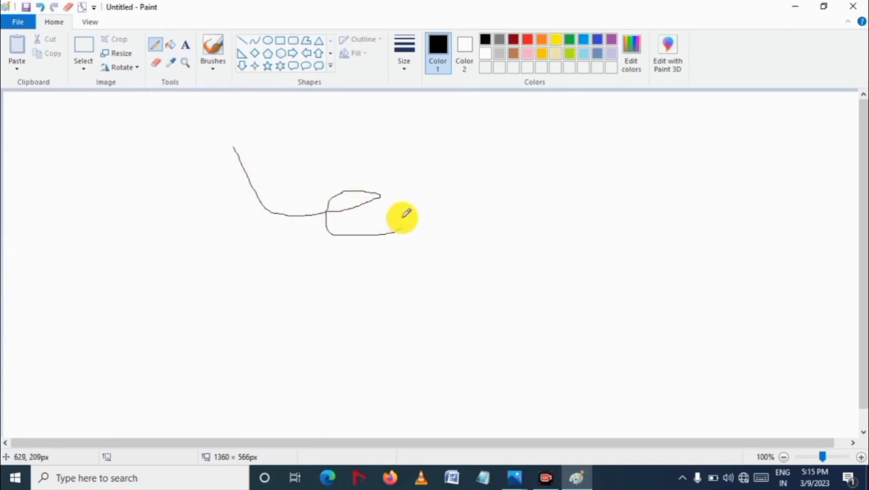
mouse_move(385, 167)
left_mouse_down()
mouse_move(407, 197)
mouse_move(433, 202)
mouse_move(460, 191)
mouse_move(476, 207)
mouse_move(471, 217)
mouse_move(438, 221)
left_mouse_up()
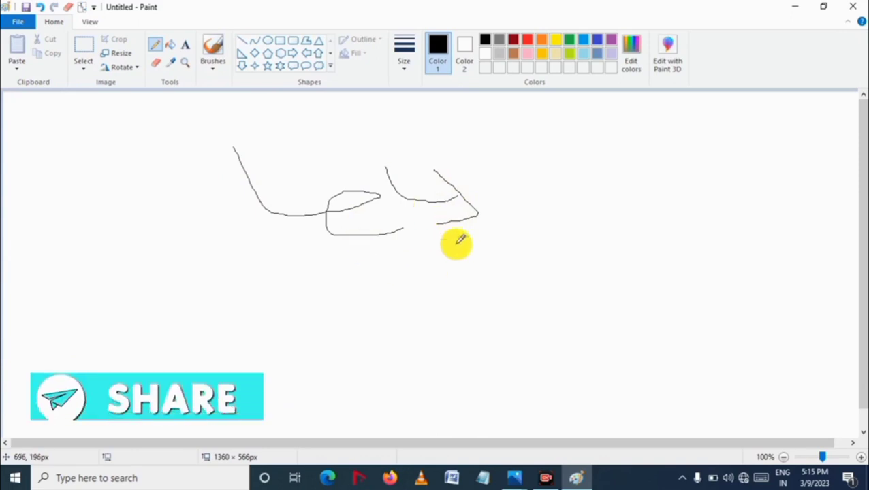
Step: Set the pencil to the thickest size and draw a thick black freehand stroke
left_click(405, 72)
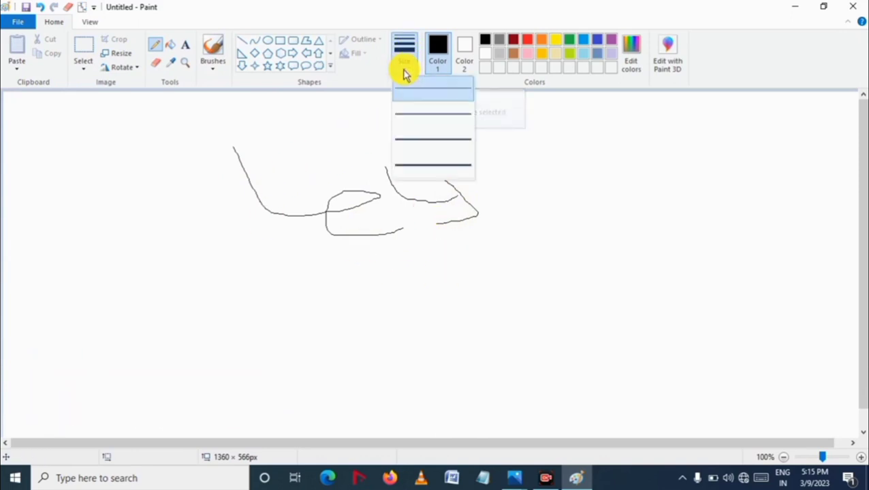
left_click(426, 165)
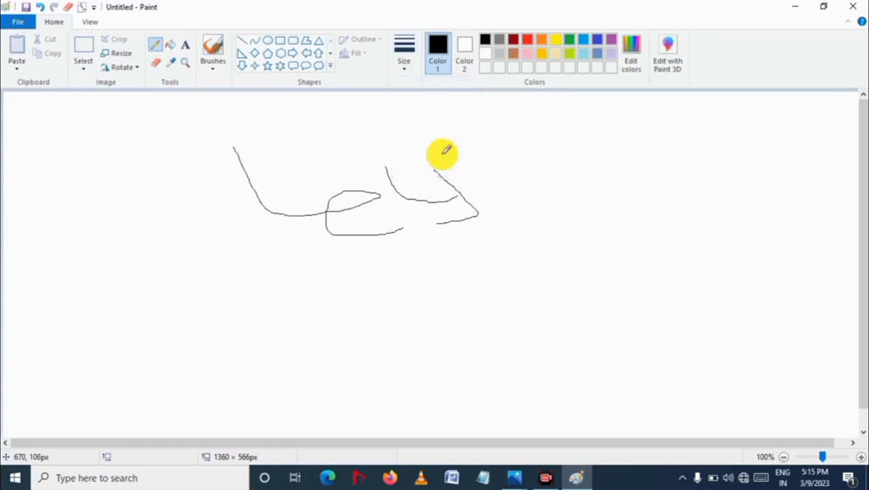
mouse_move(373, 250)
left_mouse_down()
mouse_move(492, 258)
mouse_move(526, 243)
mouse_move(537, 215)
mouse_move(521, 224)
mouse_move(616, 229)
left_mouse_up()
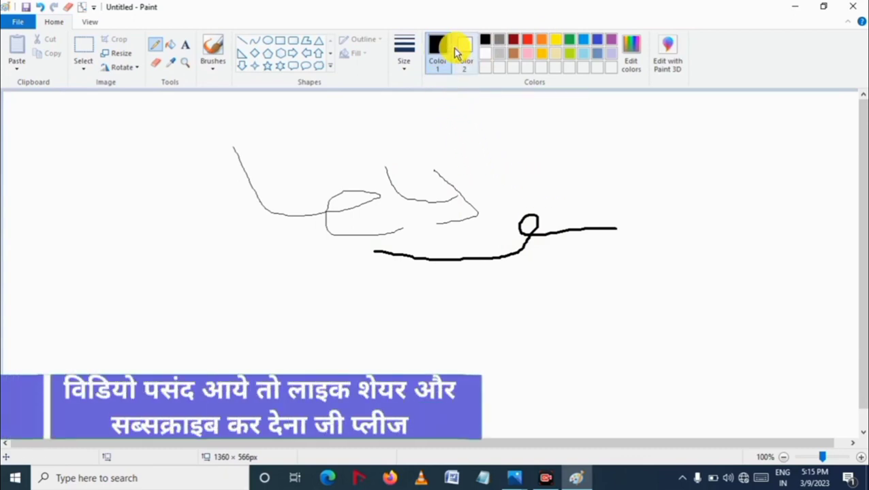
Step: Pick yellow and draw freehand yellow loops across the drawing
left_click(556, 41)
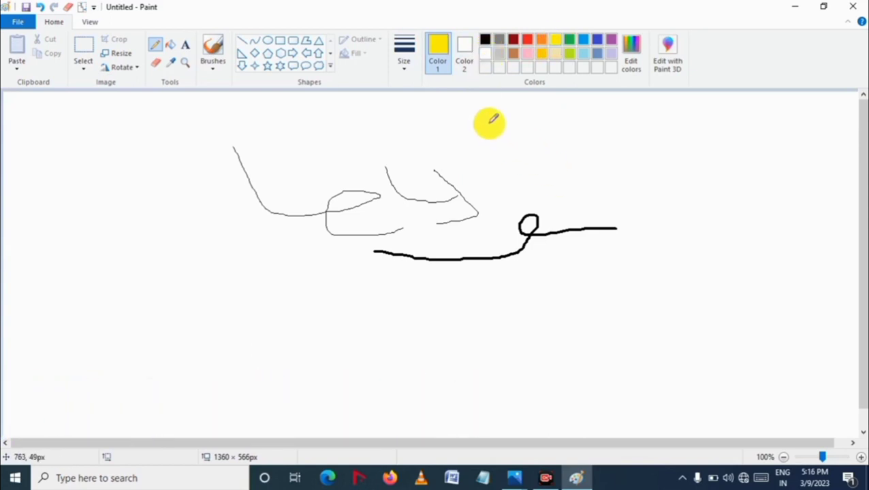
mouse_move(489, 122)
left_mouse_down()
mouse_move(579, 145)
mouse_move(591, 130)
mouse_move(643, 181)
mouse_move(530, 179)
mouse_move(246, 206)
mouse_move(297, 297)
mouse_move(369, 338)
left_mouse_up()
mouse_move(405, 310)
left_mouse_down()
mouse_move(414, 333)
mouse_move(490, 294)
mouse_move(572, 329)
mouse_move(571, 318)
mouse_move(603, 322)
mouse_move(689, 304)
left_mouse_up()
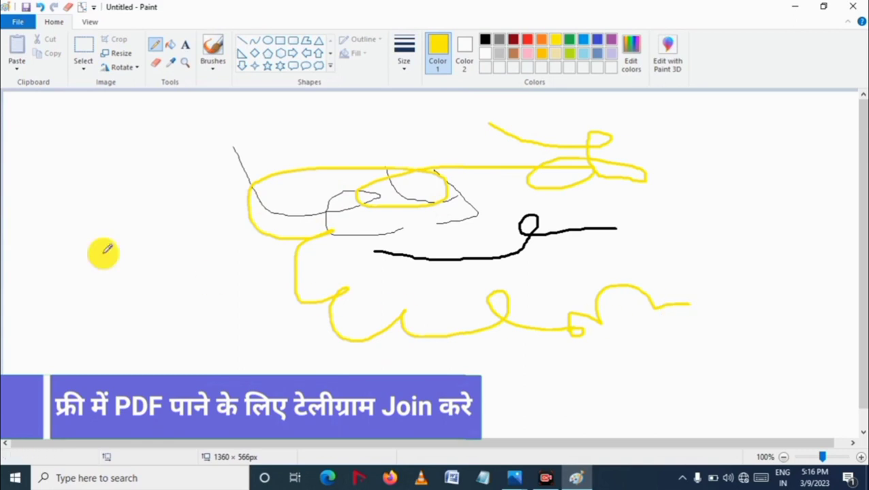
Step: Pick green and draw freehand green loops across the drawing
left_click(572, 41)
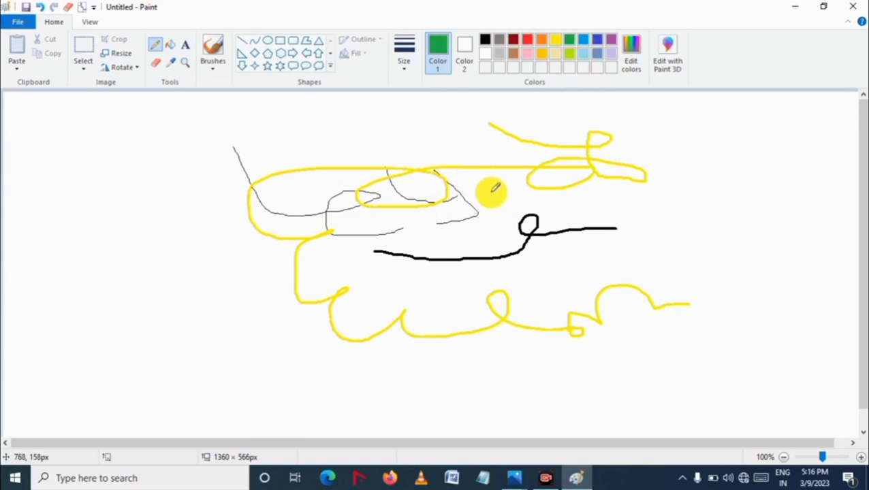
mouse_move(486, 194)
left_mouse_down()
mouse_move(496, 267)
mouse_move(565, 235)
mouse_move(683, 252)
mouse_move(760, 235)
mouse_move(475, 345)
left_mouse_up()
left_click_drag(357, 302, 286, 248)
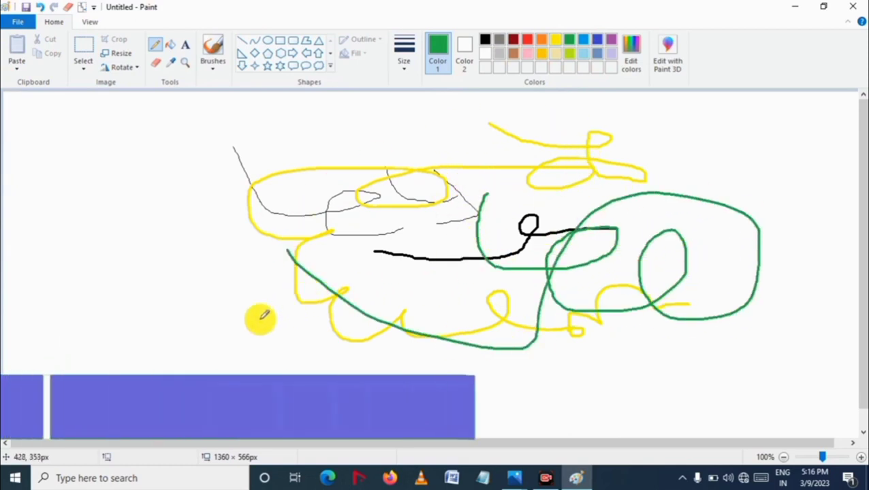
mouse_move(250, 317)
left_mouse_down()
mouse_move(223, 240)
mouse_move(302, 334)
mouse_move(274, 301)
mouse_move(417, 299)
mouse_move(368, 297)
left_mouse_up()
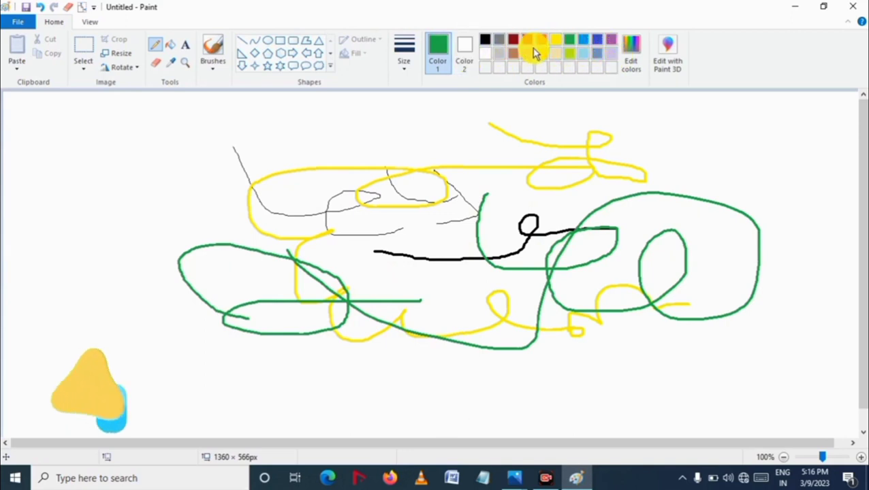
Step: Mix a custom blue (Red 31, Green 135, Blue 180) in Edit Colors and draw blue freehand loops
left_click(632, 68)
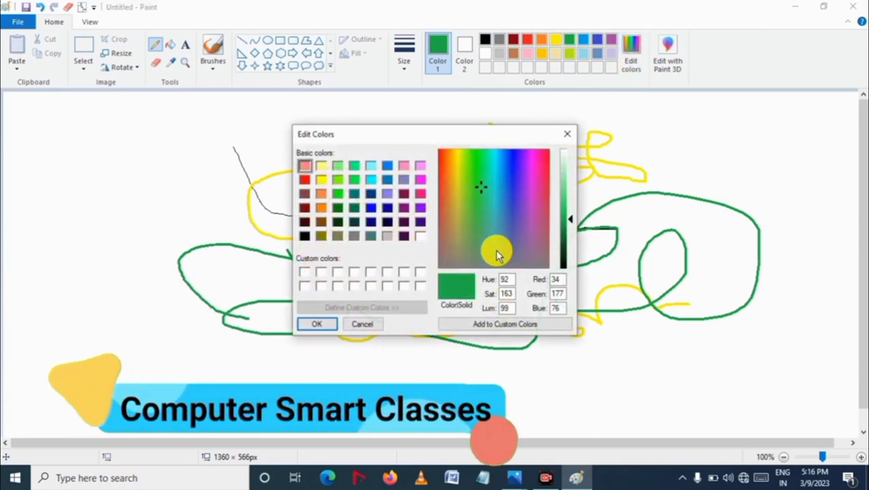
left_click_drag(495, 216, 499, 185)
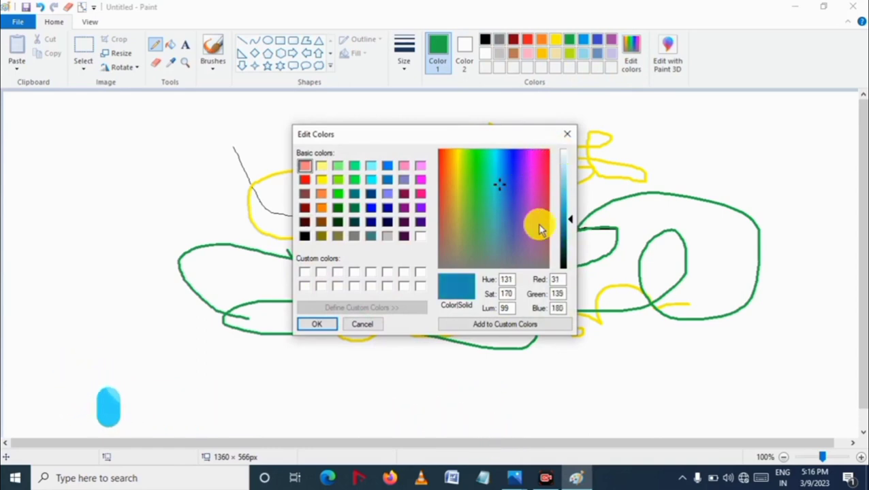
left_click(320, 326)
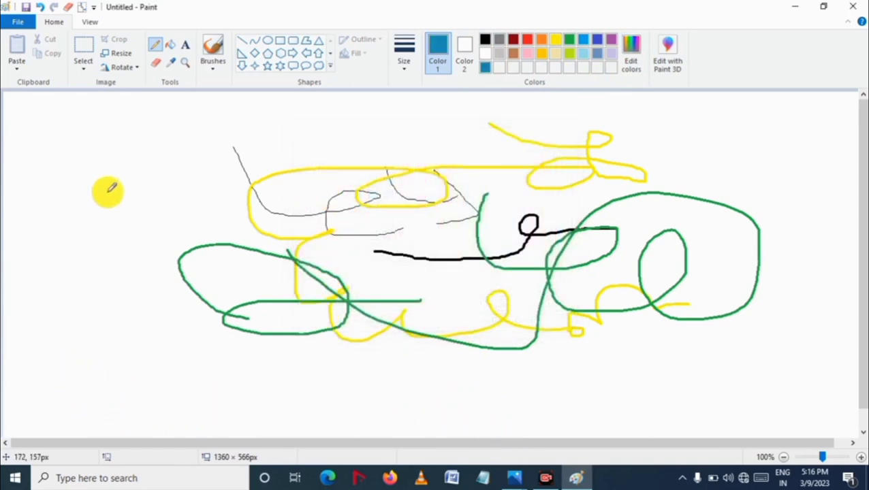
mouse_move(106, 176)
left_mouse_down()
mouse_move(126, 235)
mouse_move(159, 225)
mouse_move(160, 194)
mouse_move(98, 220)
mouse_move(114, 269)
mouse_move(163, 235)
mouse_move(162, 184)
mouse_move(300, 227)
mouse_move(239, 200)
mouse_move(359, 229)
mouse_move(373, 210)
left_mouse_up()
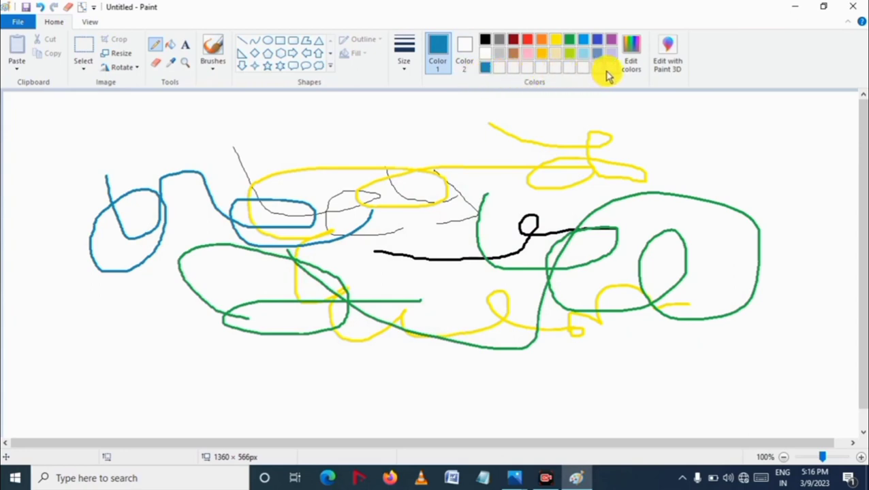
mouse_move(375, 179)
left_mouse_down()
mouse_move(374, 205)
mouse_move(430, 282)
mouse_move(456, 245)
mouse_move(400, 300)
mouse_move(521, 289)
left_mouse_up()
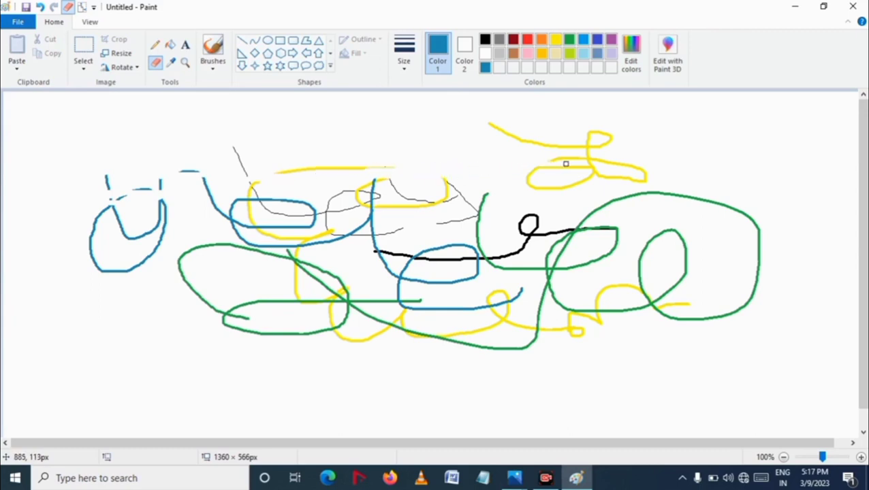
Step: Erase parts of the strokes near the top of the drawing with the Eraser
left_click_drag(571, 135, 533, 144)
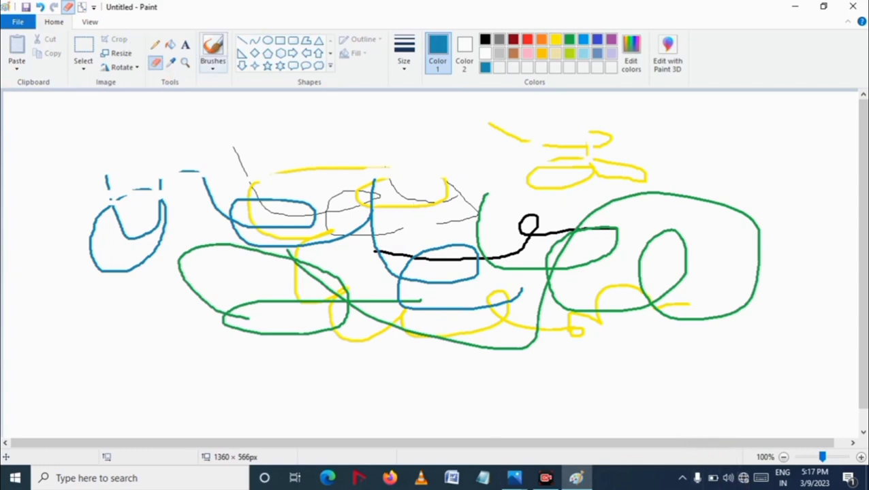
Step: Select a rectangular area of about 1138 × 410 px around the whole drawing
left_click(80, 48)
left_click_drag(54, 120, 424, 238)
left_click_drag(529, 237, 777, 382)
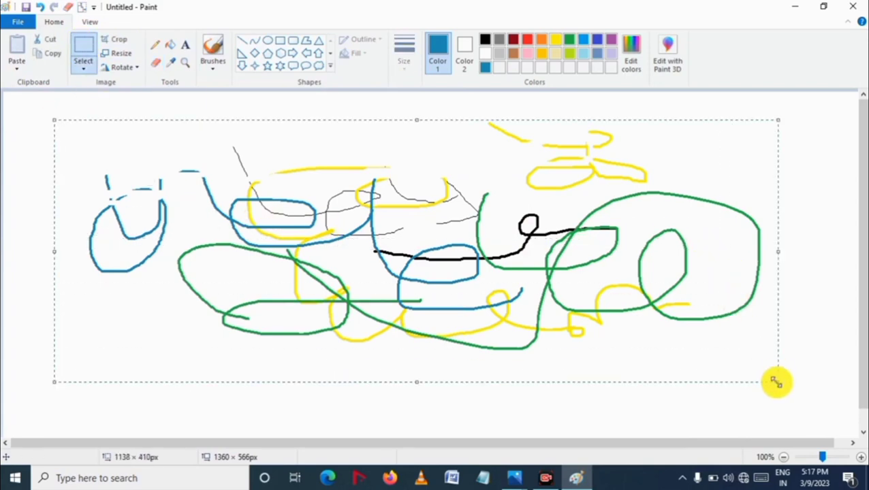
Step: Deselect the area and erase the strokes in the upper-left part of the drawing with the Eraser
left_click(800, 334)
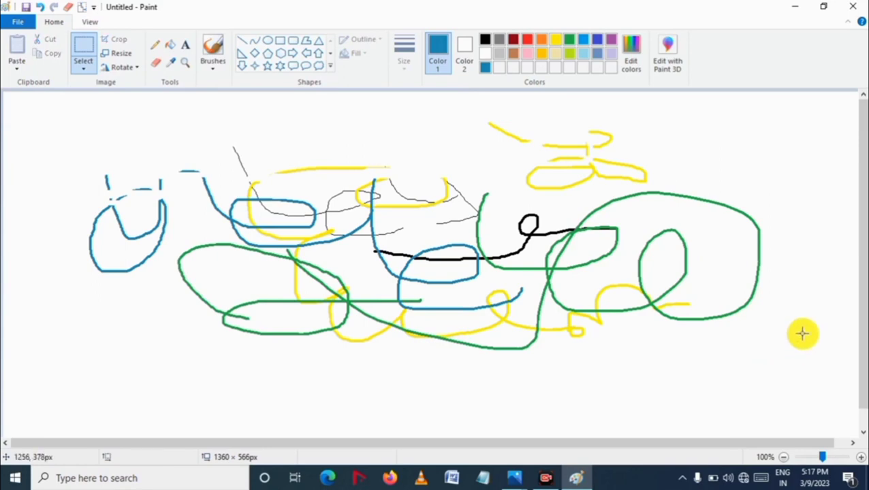
left_click(156, 62)
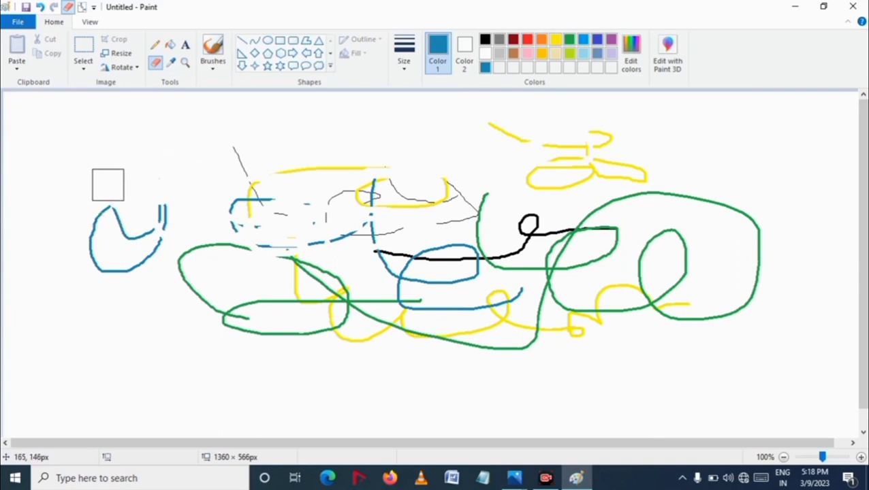
mouse_move(78, 200)
left_mouse_down()
mouse_move(231, 228)
mouse_move(263, 223)
mouse_move(76, 224)
mouse_move(264, 197)
mouse_move(68, 247)
mouse_move(185, 248)
mouse_move(47, 271)
mouse_move(335, 243)
mouse_move(234, 237)
mouse_move(297, 239)
mouse_move(279, 211)
mouse_move(314, 169)
left_mouse_up()
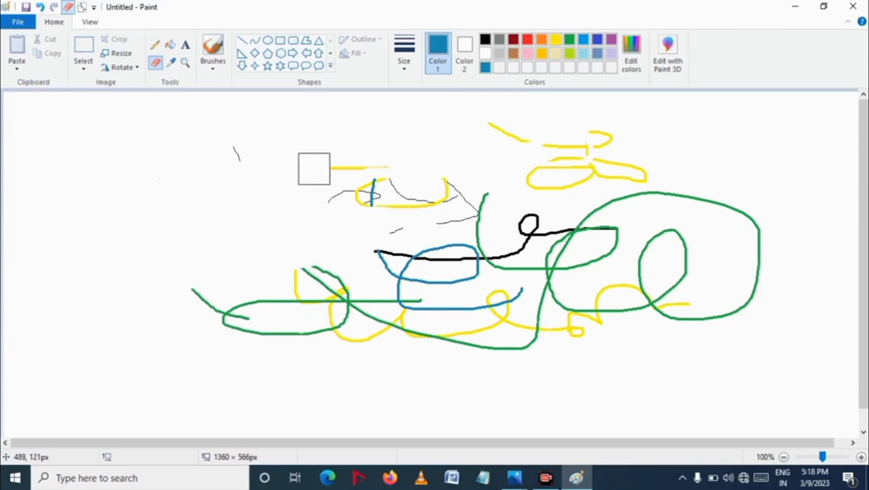
mouse_move(234, 154)
left_mouse_down()
mouse_move(412, 182)
mouse_move(371, 181)
mouse_move(334, 204)
mouse_move(483, 204)
left_mouse_up()
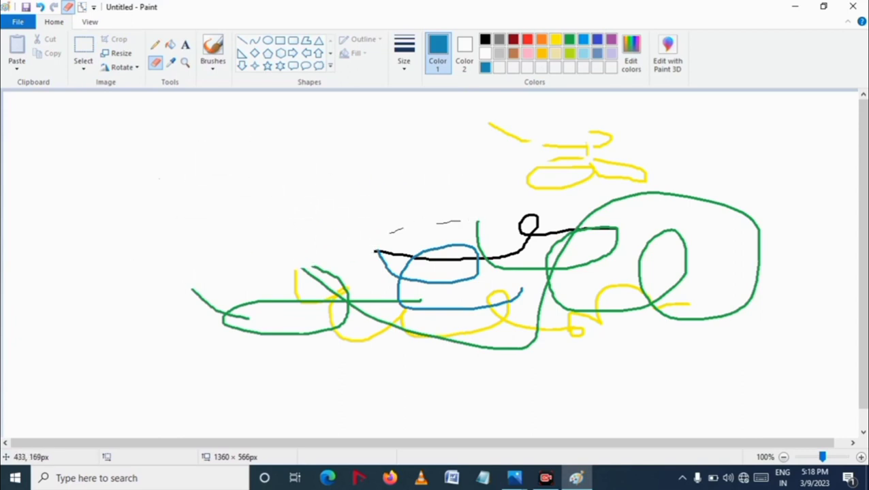
Step: Select a rectangle of about 1081 × 462 px around the whole drawing and delete it
left_click(83, 48)
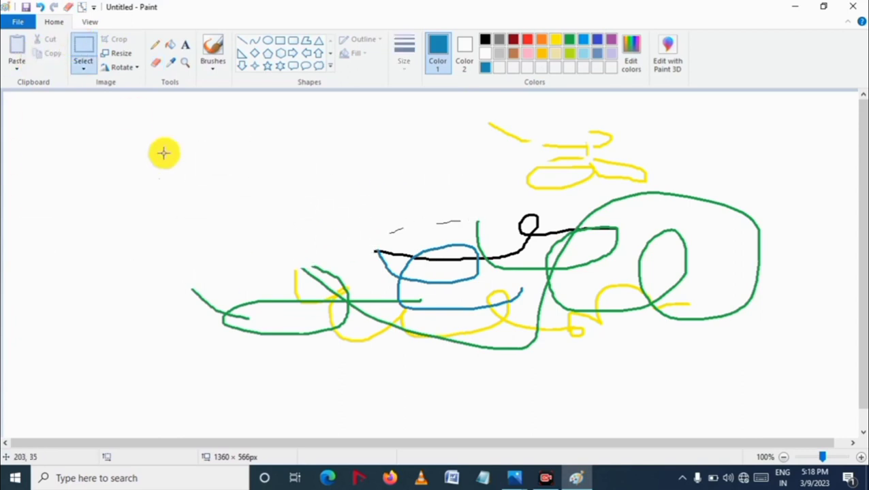
mouse_move(126, 108)
left_mouse_down()
mouse_move(458, 222)
mouse_move(706, 294)
mouse_move(773, 394)
mouse_move(811, 402)
left_mouse_up()
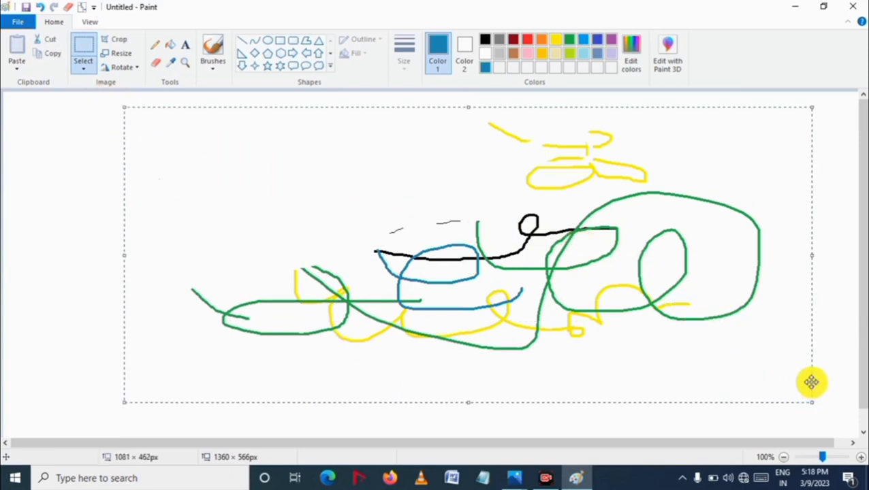
key("Delete")
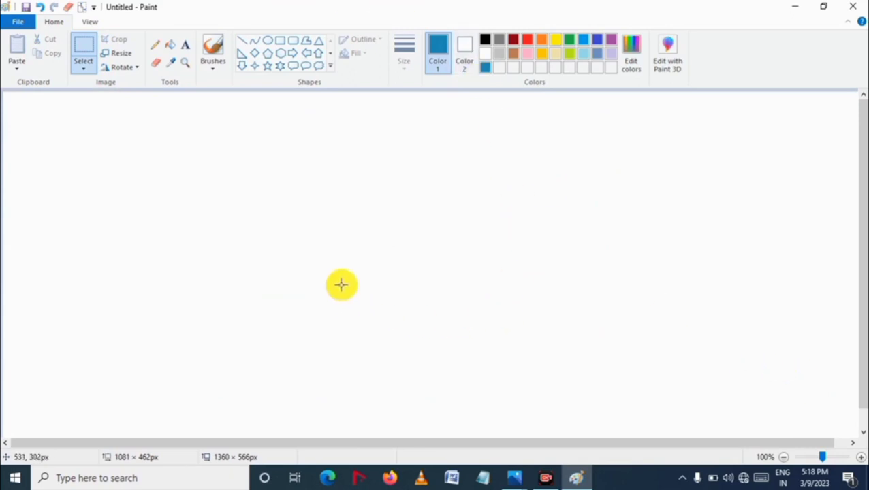
Step: Draw a large freehand rectangle with the Pencil in the current blue
left_click(156, 45)
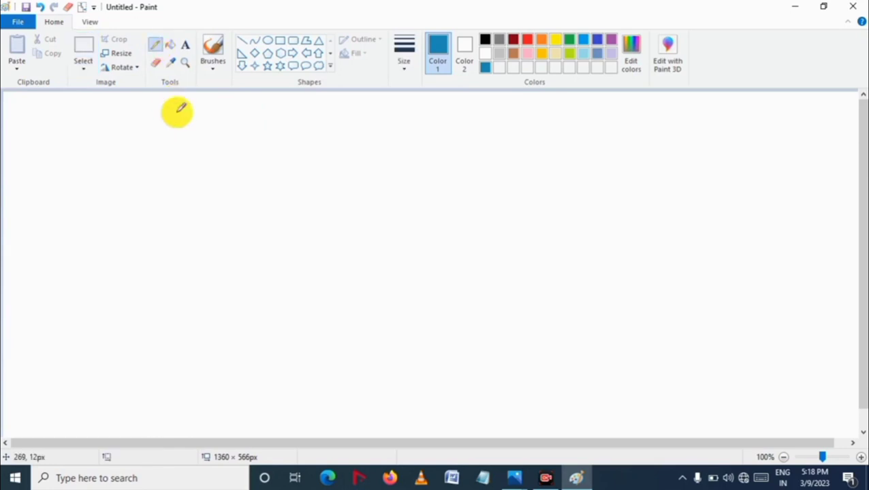
mouse_move(163, 133)
left_mouse_down()
mouse_move(160, 276)
mouse_move(174, 274)
mouse_move(160, 278)
mouse_move(627, 314)
left_mouse_up()
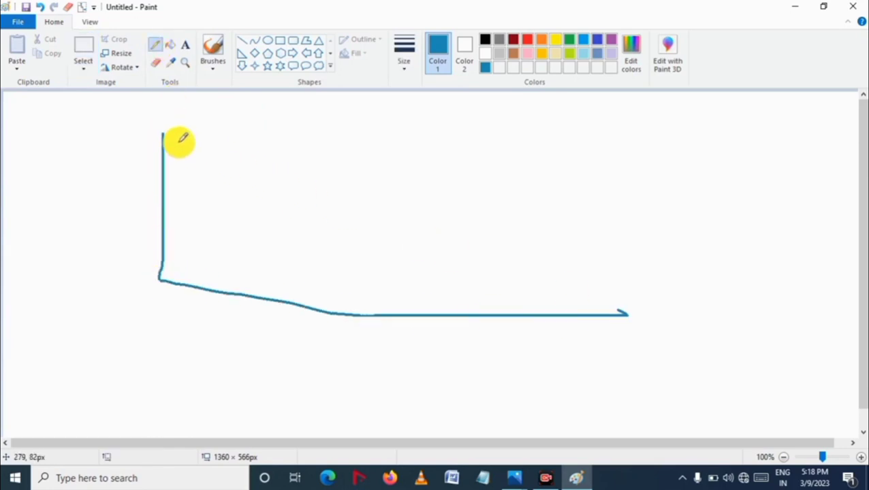
mouse_move(163, 134)
left_mouse_down()
mouse_move(607, 140)
mouse_move(600, 314)
left_mouse_up()
Step: Draw slanted leg lines beneath the rectangle with the Pencil
left_click_drag(157, 280, 142, 382)
mouse_move(203, 289)
left_mouse_down()
mouse_move(206, 382)
mouse_move(197, 389)
mouse_move(261, 403)
left_mouse_up()
left_click_drag(218, 303, 378, 417)
mouse_move(404, 326)
left_mouse_down()
mouse_move(378, 419)
mouse_move(403, 316)
mouse_move(569, 407)
left_mouse_up()
left_click_drag(582, 320, 564, 410)
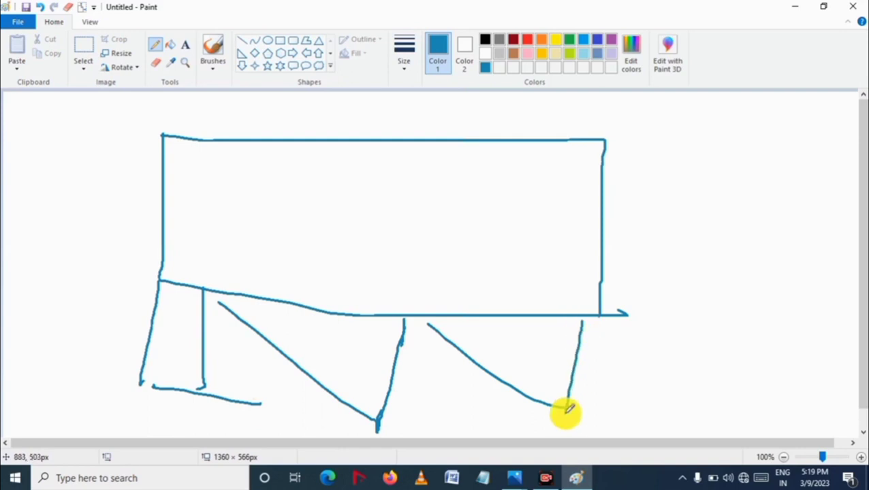
Step: Pick gold and fill the rectangle and the background with Fill with color, then undo both fills
left_click(164, 46)
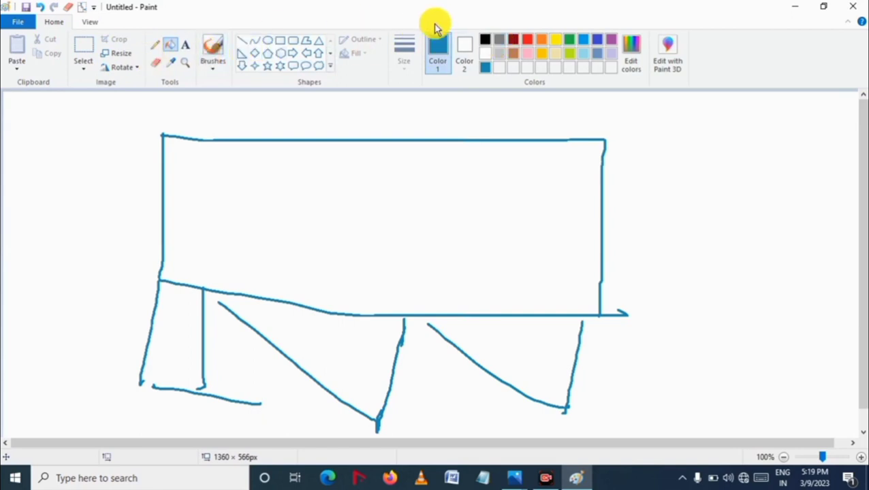
left_click(539, 56)
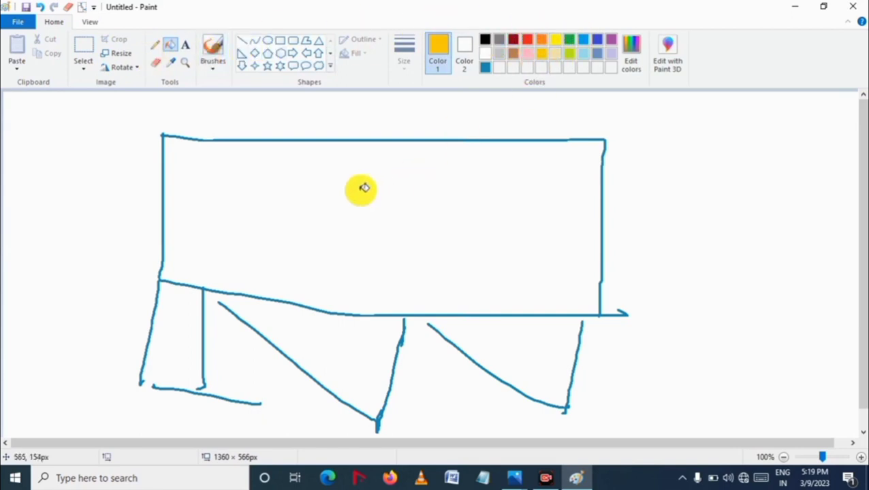
left_click(270, 187)
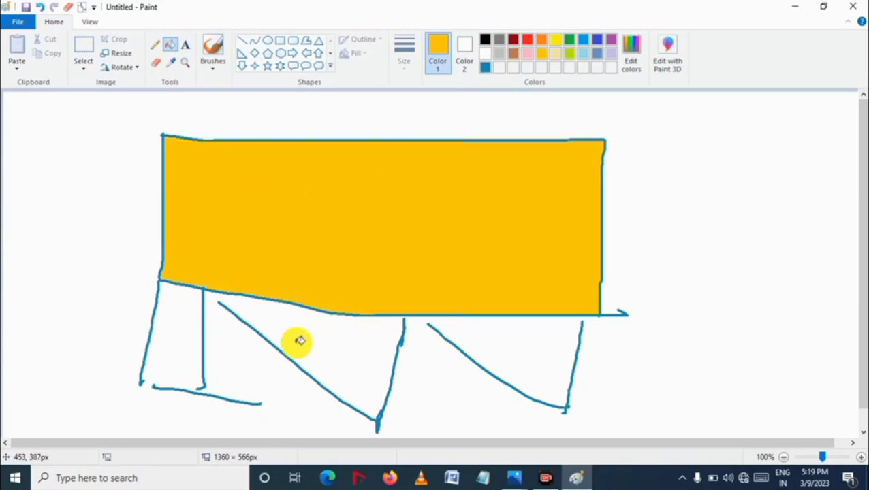
left_click(179, 328)
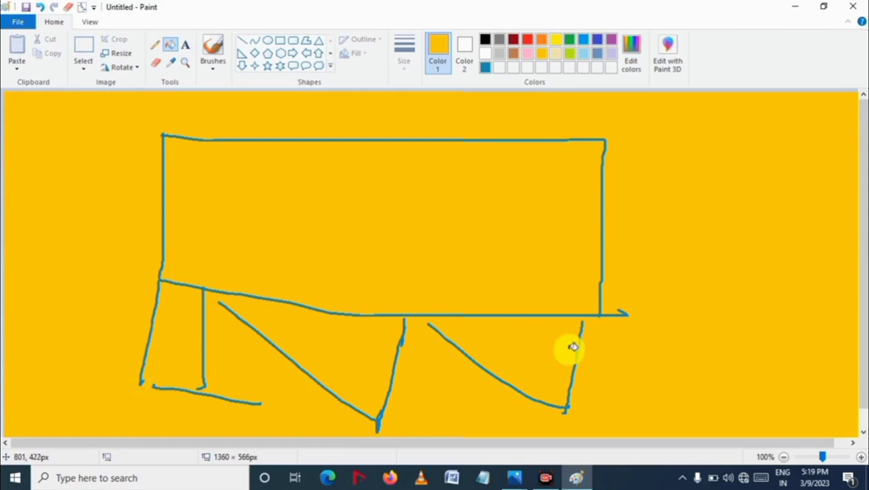
key("ctrl+z")
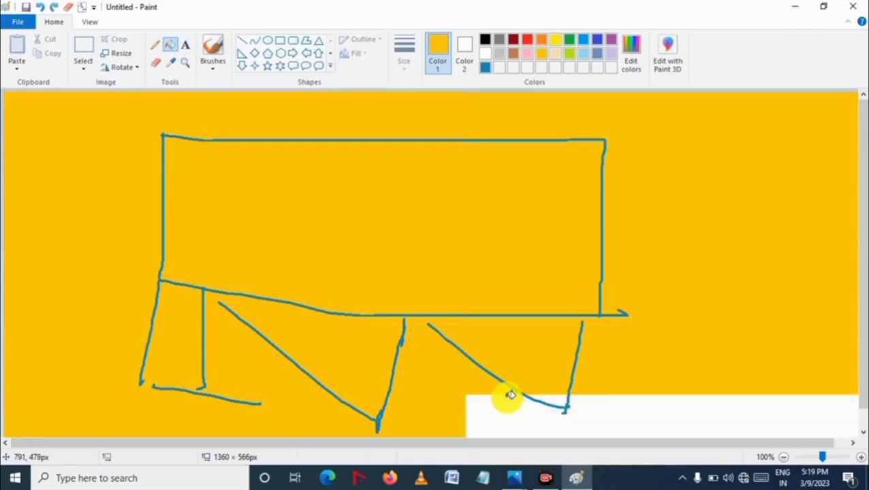
key("ctrl+z")
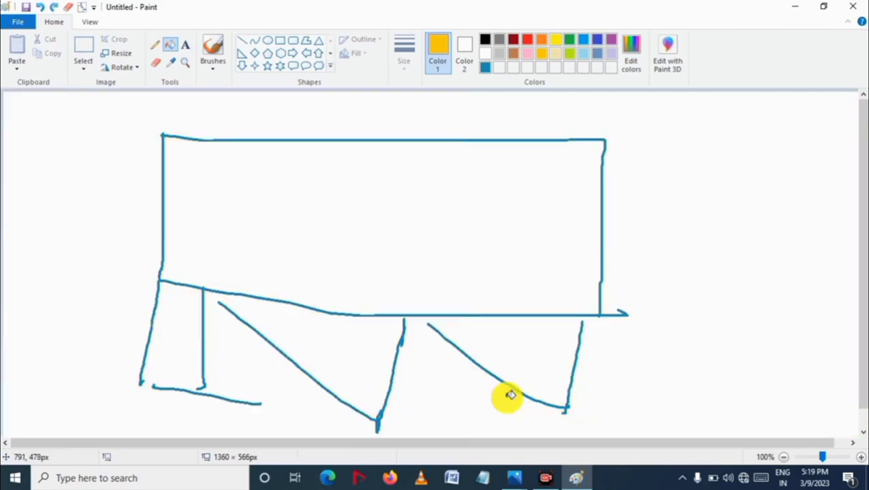
Step: Draw six vertical gold lines with the Pencil dividing the rectangle into sections
left_click(154, 46)
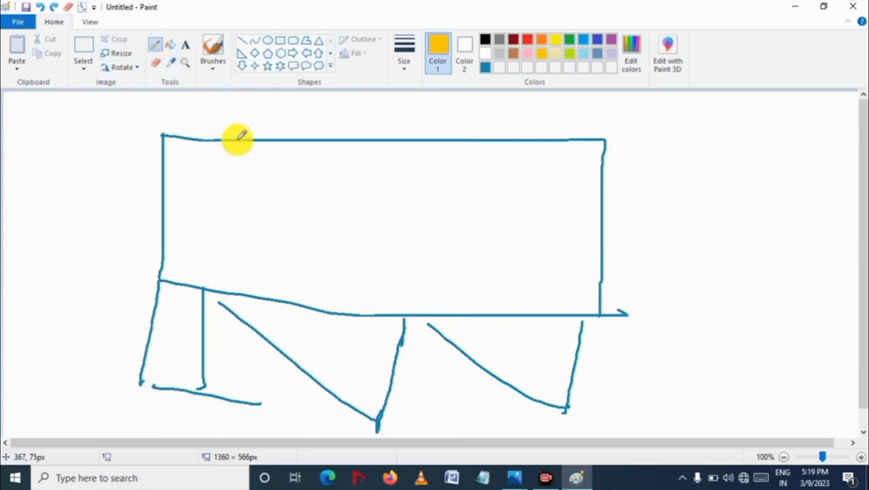
left_click_drag(237, 140, 225, 139)
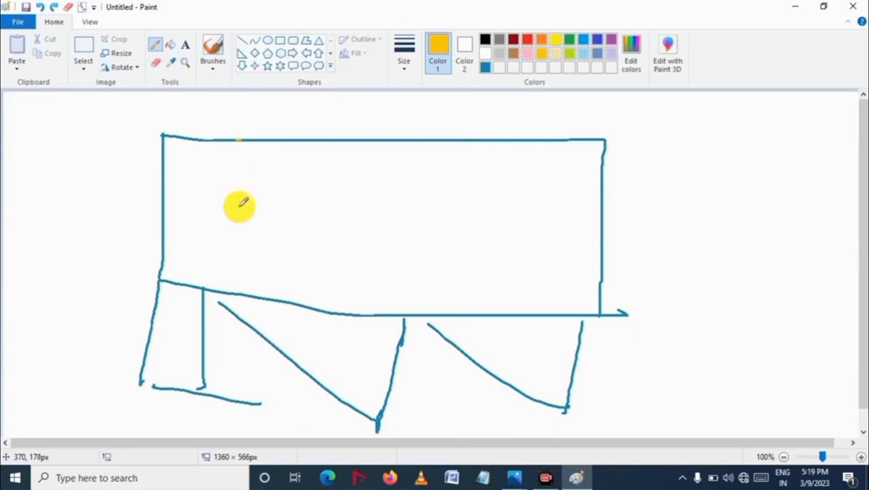
left_click_drag(225, 292, 224, 140)
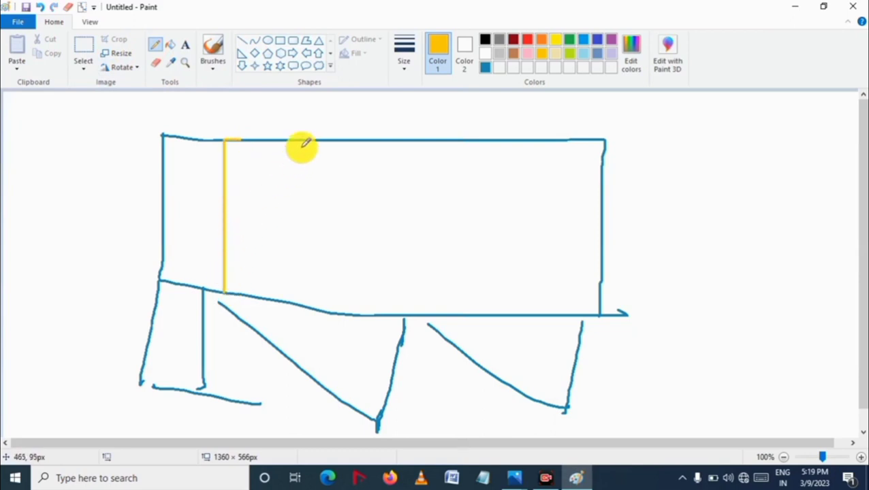
left_click_drag(305, 141, 305, 298)
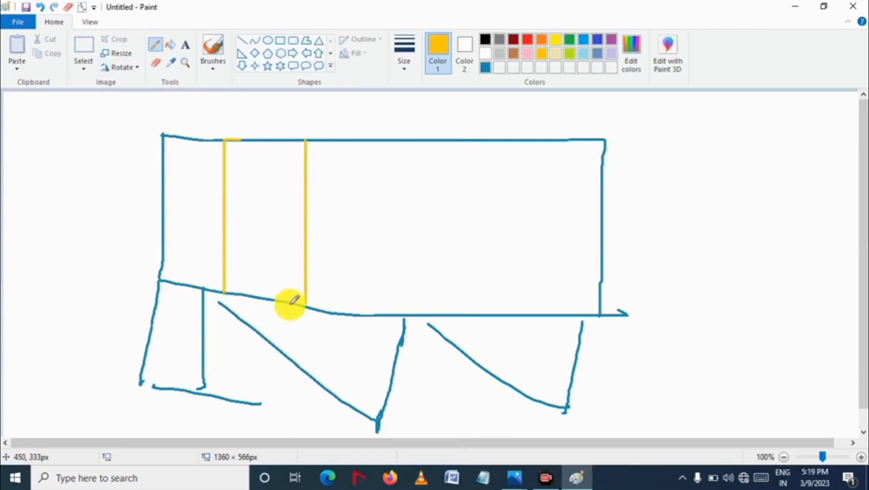
left_click_drag(392, 141, 393, 285)
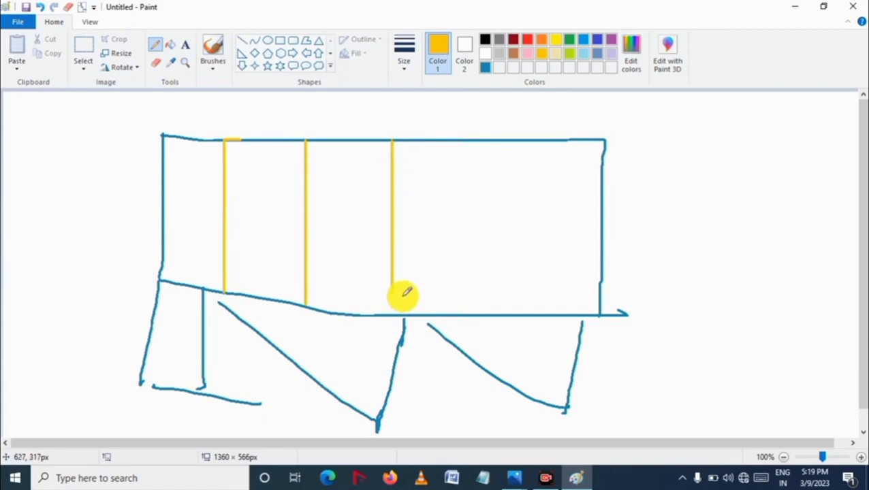
left_click_drag(403, 315, 400, 318)
left_click_drag(455, 139, 466, 268)
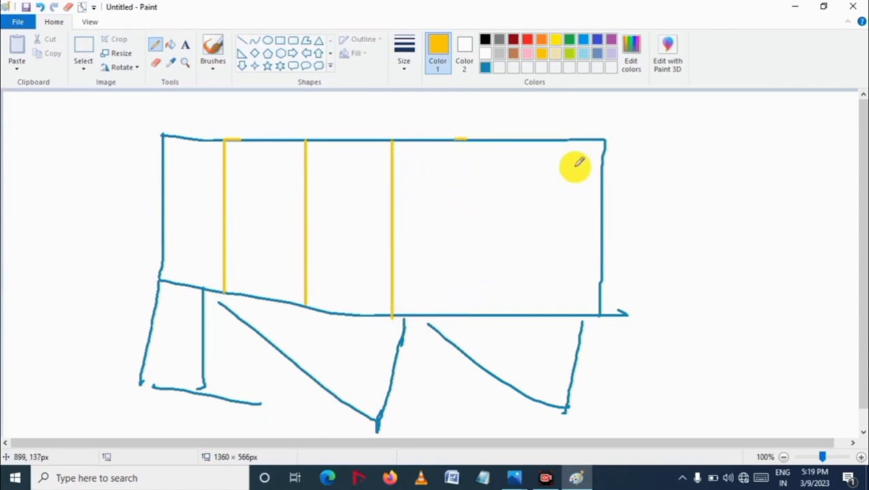
mouse_move(464, 139)
left_mouse_down()
mouse_move(479, 212)
mouse_move(462, 314)
left_mouse_up()
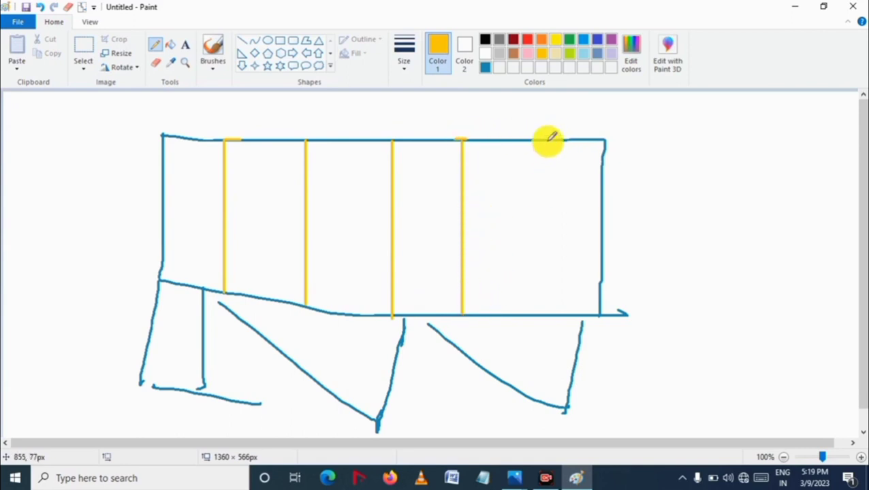
left_click_drag(548, 139, 549, 314)
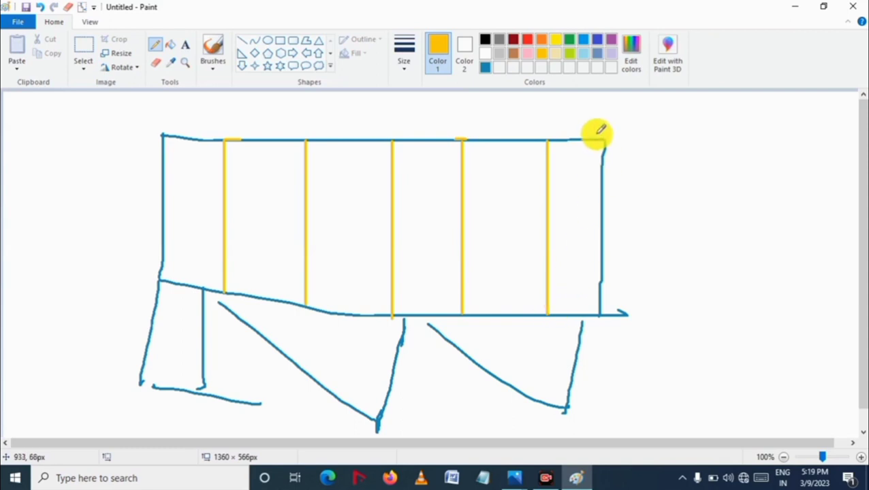
left_click_drag(582, 142, 582, 313)
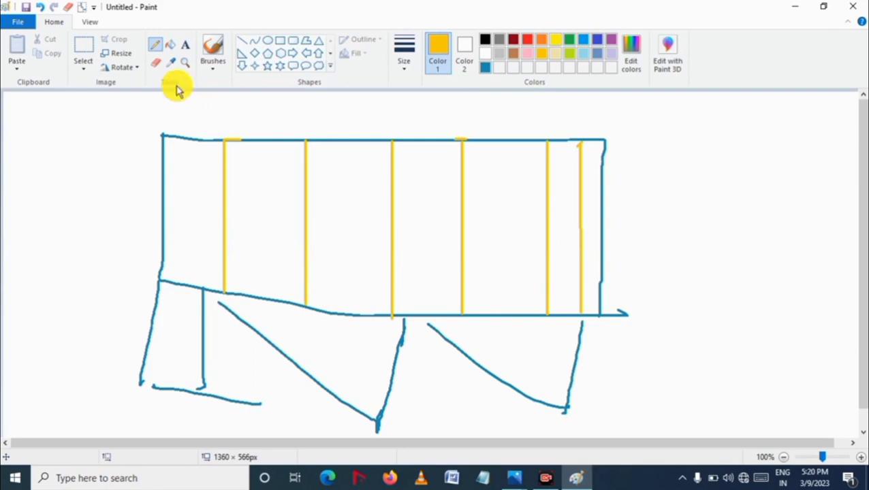
Step: Fill the first three sections with red, pink and blue using Fill with color
left_click(170, 47)
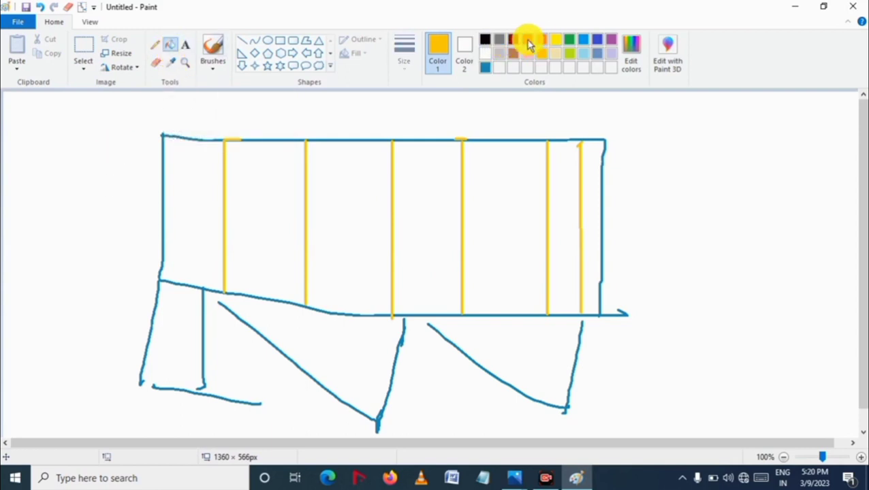
left_click(526, 41)
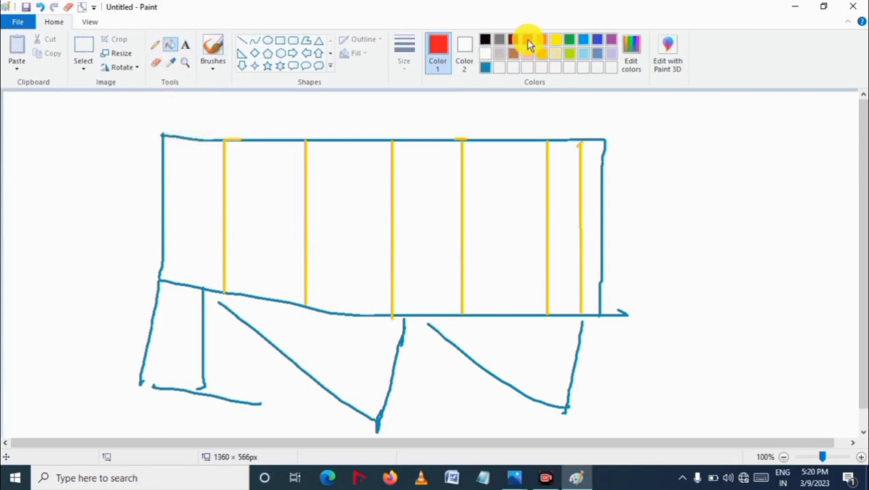
left_click(189, 169)
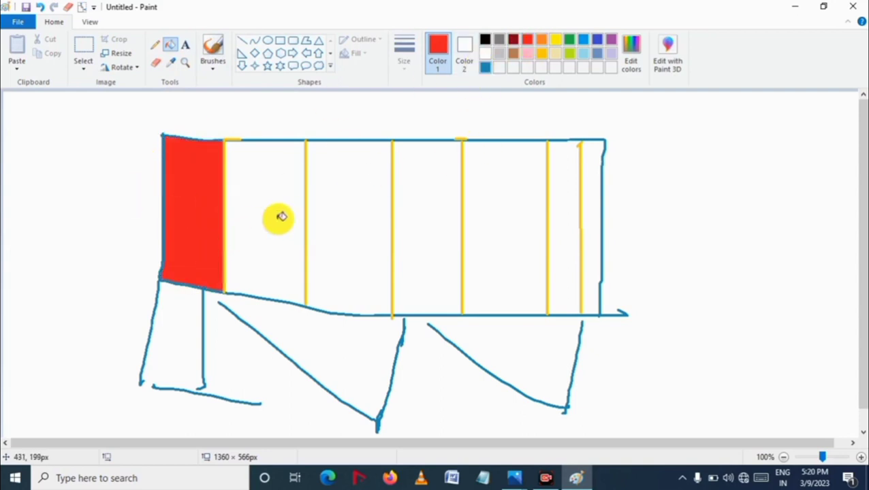
left_click(528, 54)
left_click(282, 181)
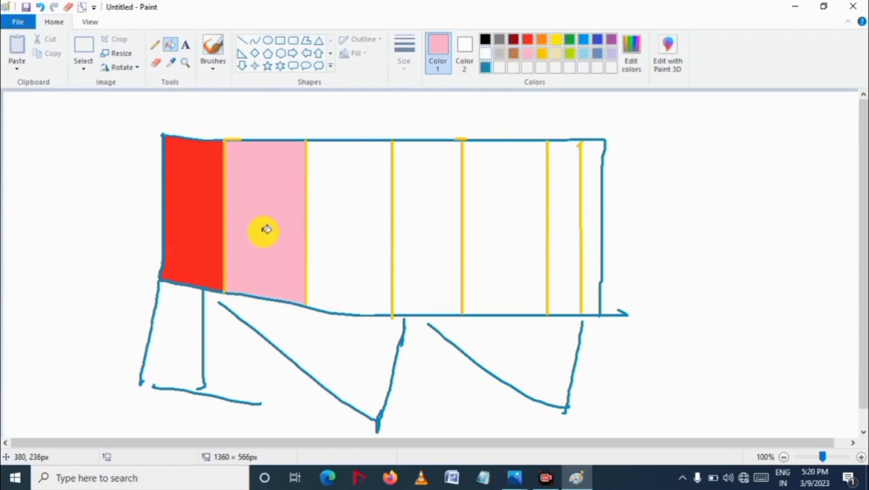
left_click(584, 40)
left_click(351, 170)
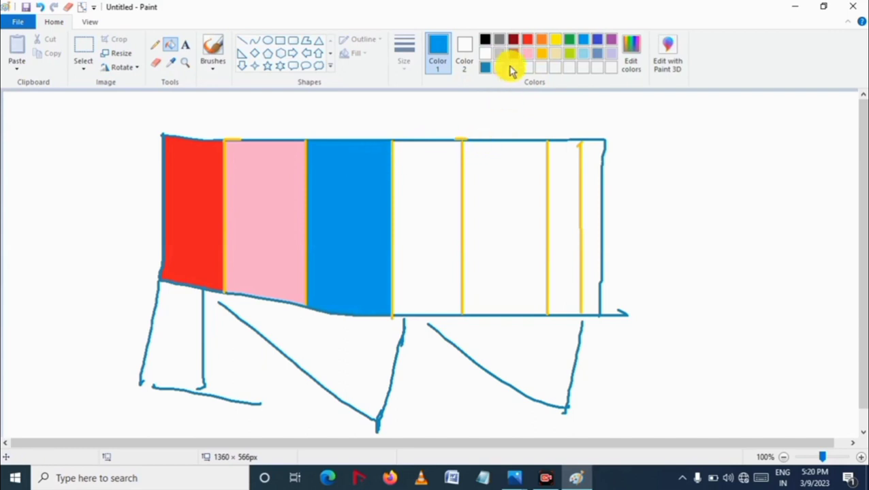
Step: Fill the next sections with brown, beige and green using Fill with color
left_click(513, 54)
left_click(429, 195)
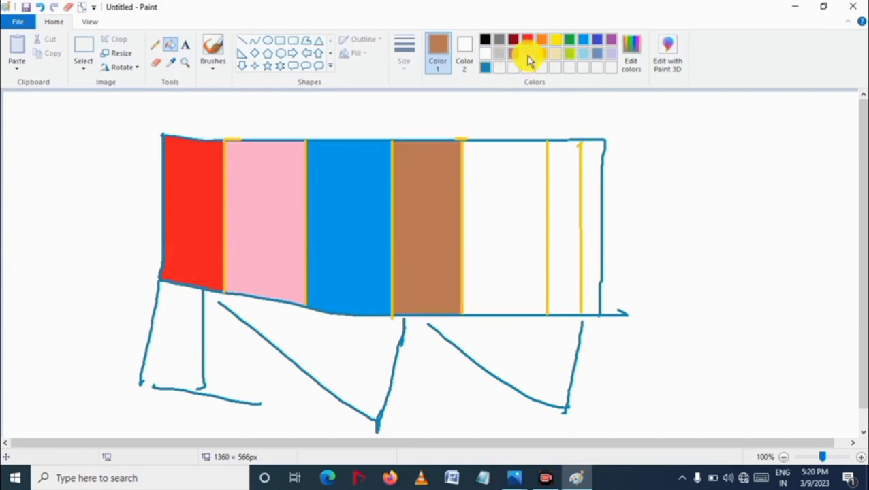
left_click(527, 54)
left_click(556, 54)
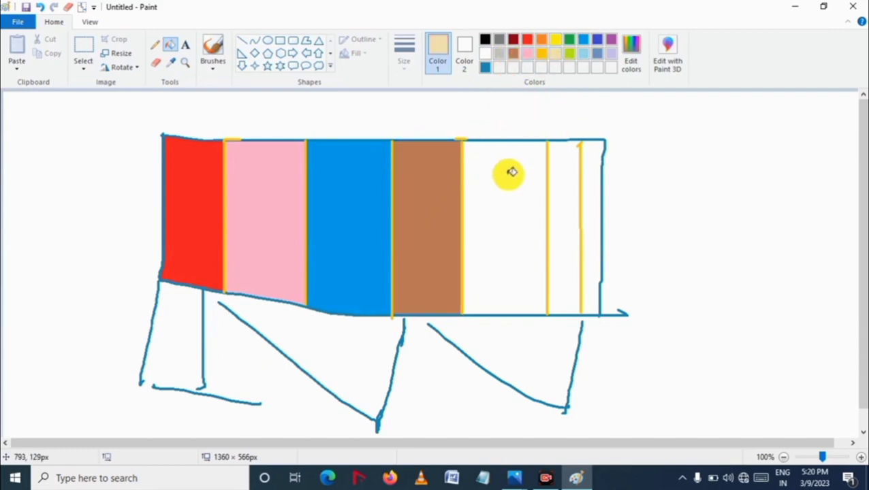
left_click(508, 170)
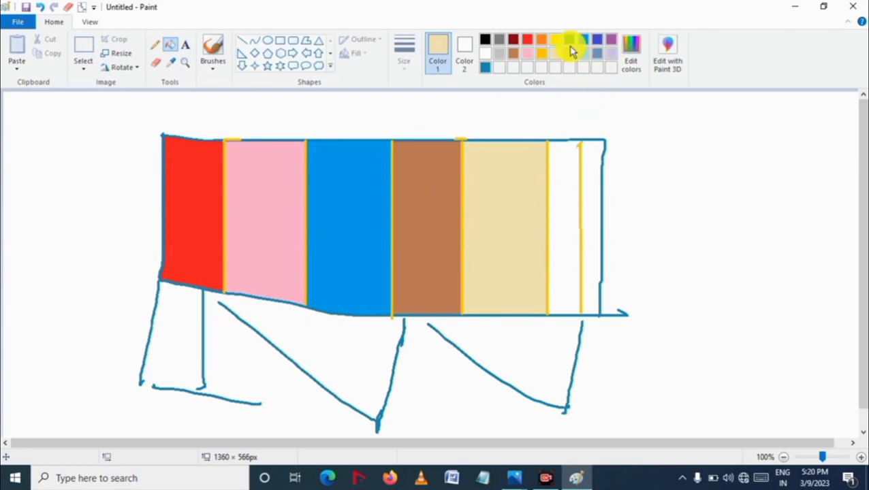
left_click(570, 40)
left_click(560, 186)
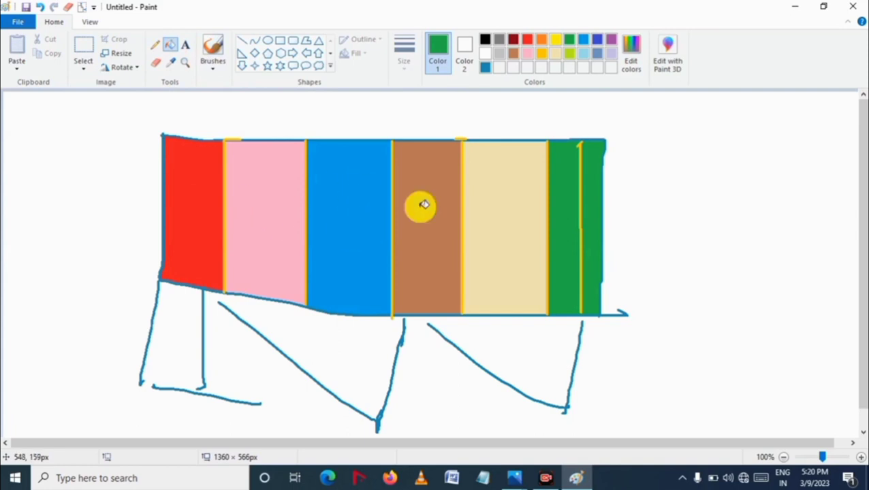
Step: Draw green Pencil lines extending the rectangle's top and bottom edges to the right, closed by a vertical end line
left_click(154, 44)
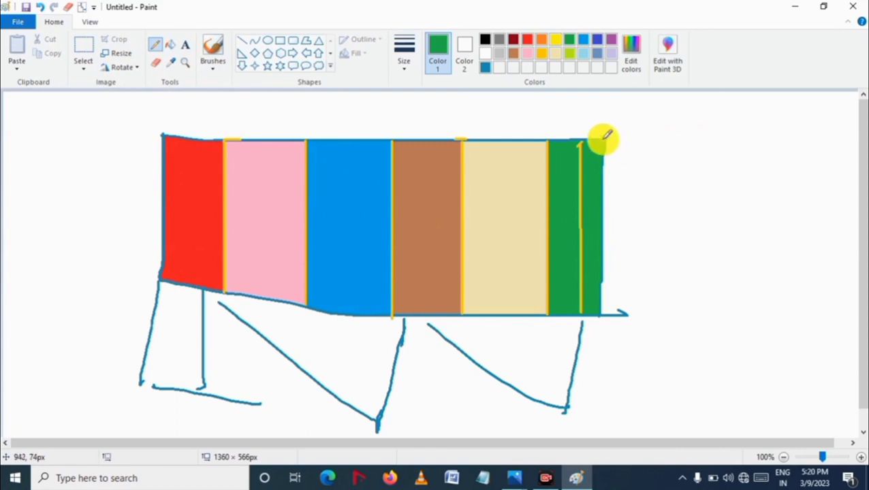
mouse_move(603, 139)
left_mouse_down()
mouse_move(793, 139)
mouse_move(792, 347)
left_mouse_up()
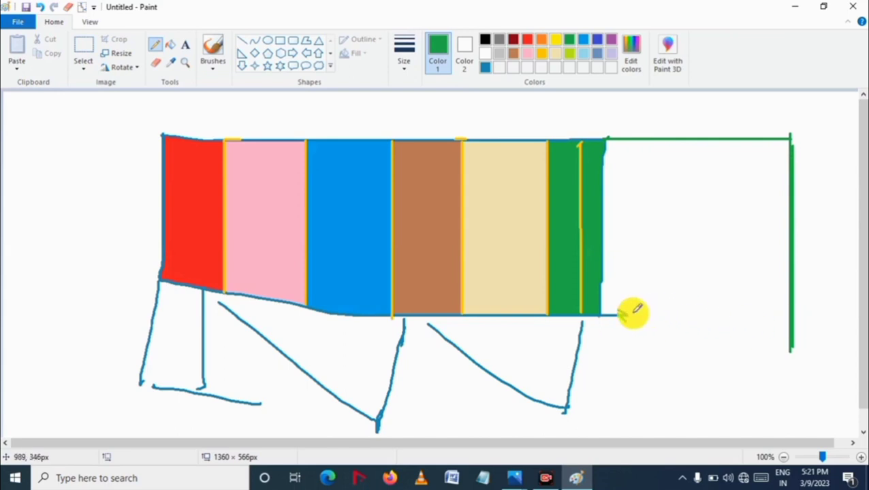
left_click_drag(633, 313, 772, 312)
left_click_drag(617, 314, 810, 313)
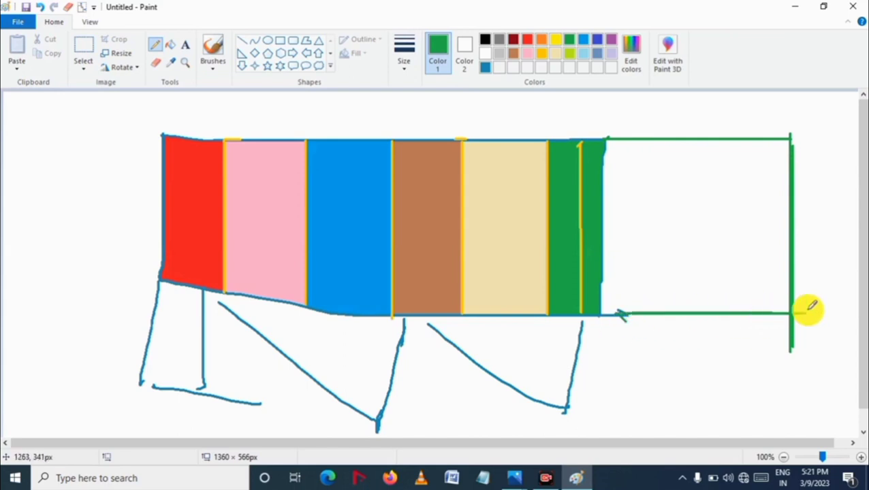
Step: Draw two vertical green lines dividing the new extension into three sections
left_click_drag(665, 140, 665, 314)
left_click_drag(665, 144, 664, 126)
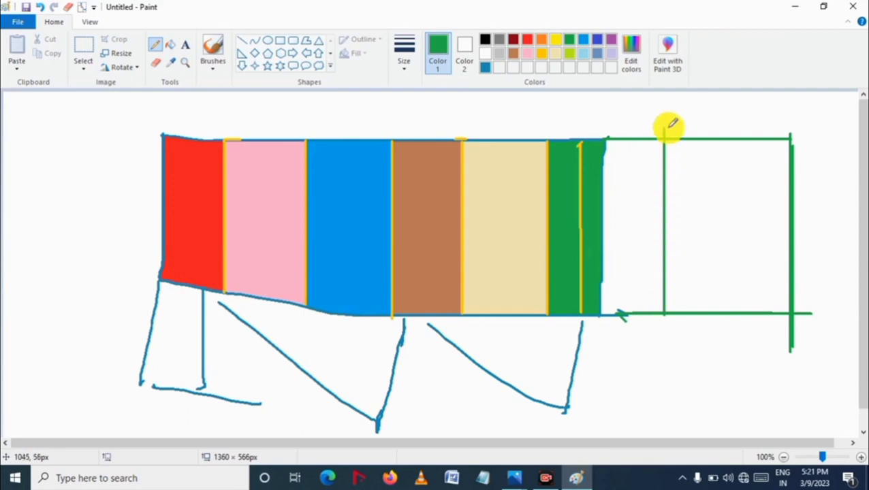
left_click_drag(748, 136, 748, 313)
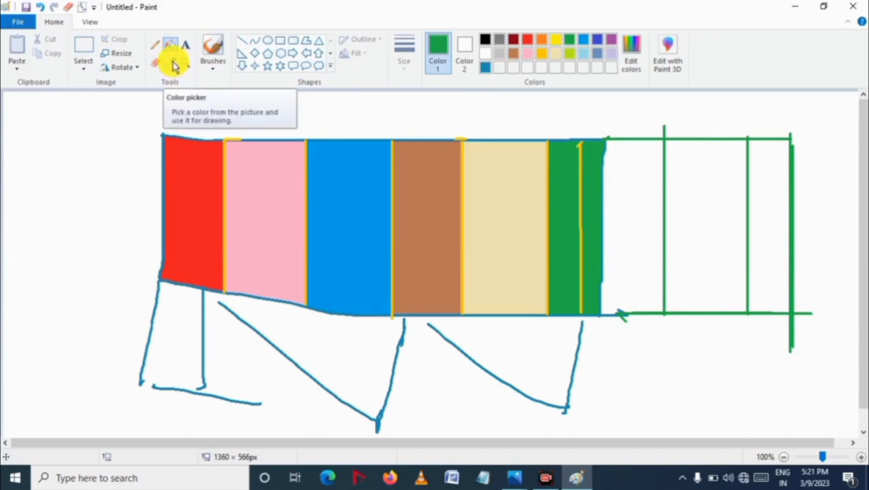
Step: Recolour the beige section green with Fill with color
left_click(172, 63)
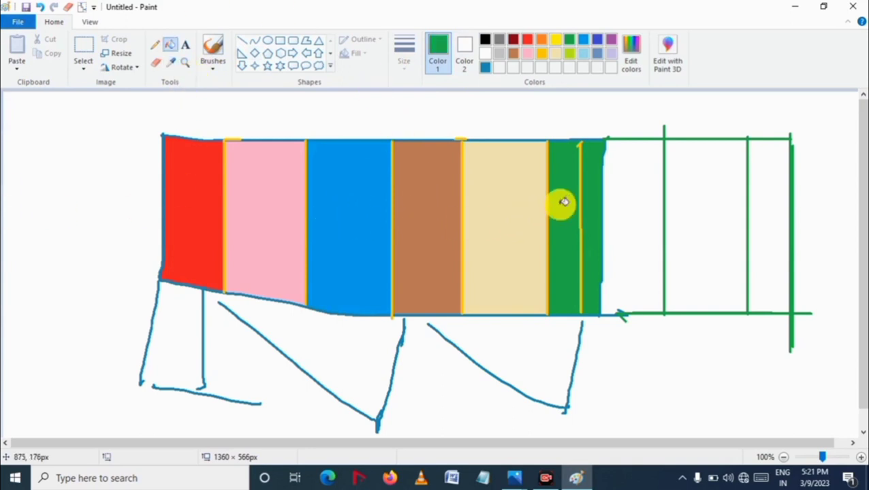
left_click(520, 206)
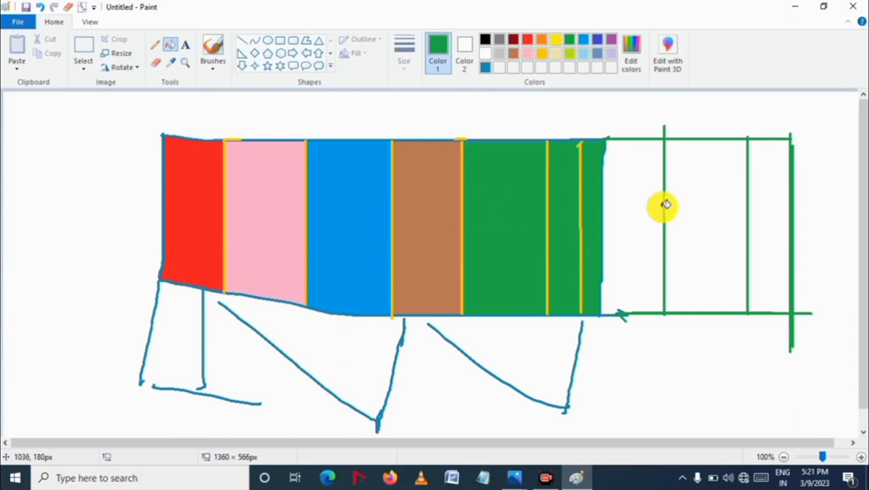
Step: Pick the pink from the drawing with the Color picker and fill the middle extension section with it
left_click(172, 61)
left_click(270, 184)
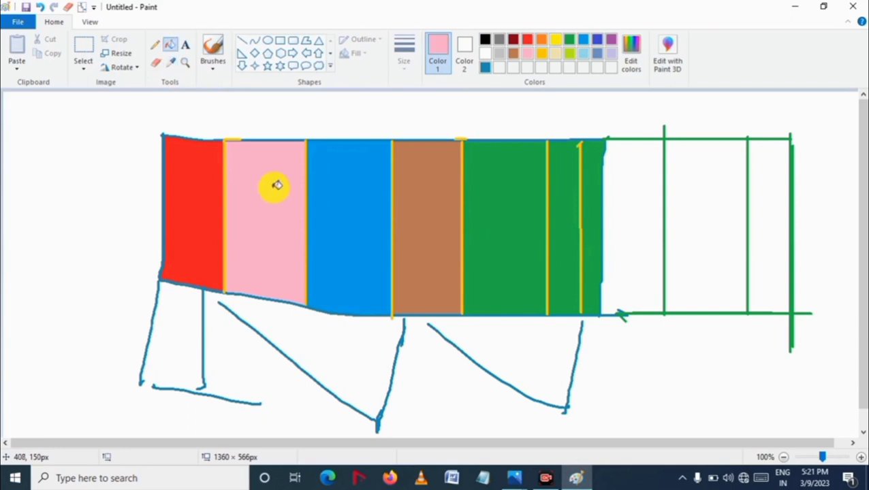
left_click(722, 185)
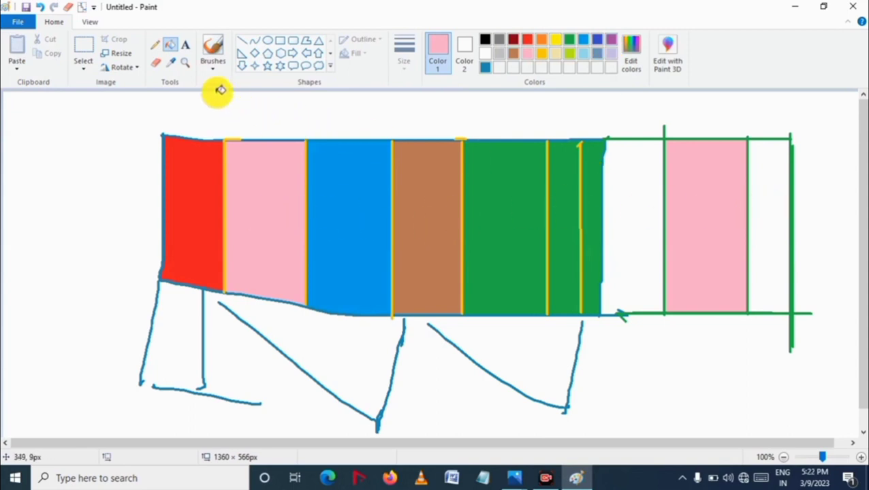
Step: Pick the red from the first section and fill the first extension section with it
left_click(171, 61)
left_click(196, 208)
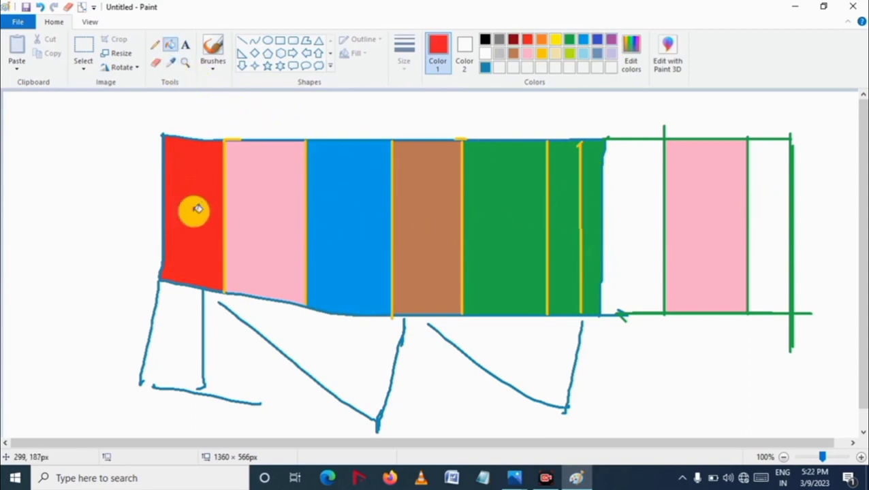
left_click(642, 196)
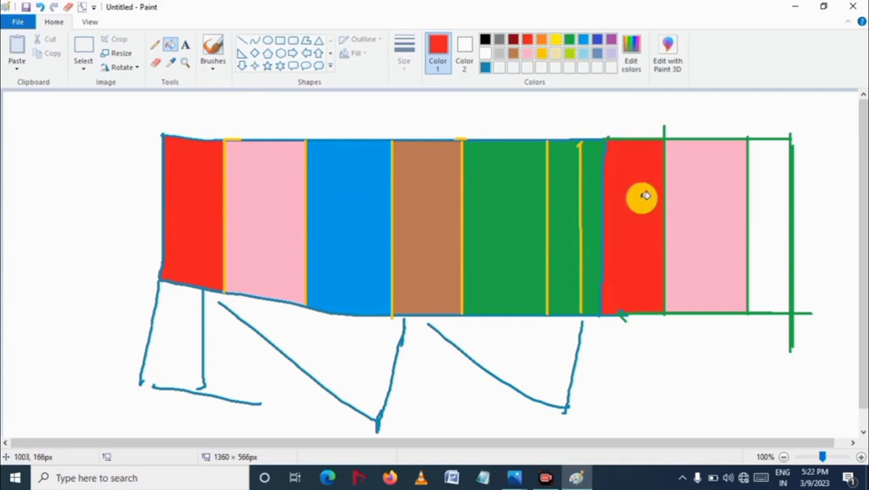
Step: Zoom in on the drawing with the Magnifier to examine its pixels, then zoom back out to 100%
left_click(186, 62)
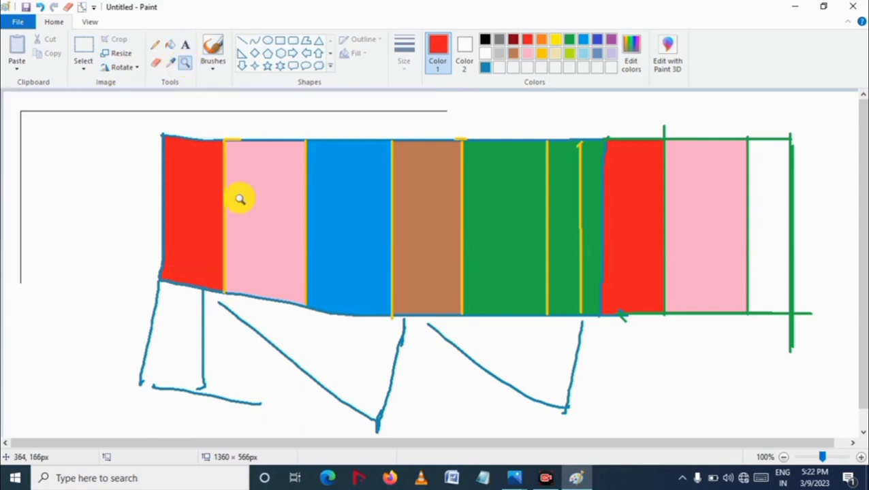
left_click(312, 226)
left_click(312, 226)
left_click(322, 224)
left_click(322, 224)
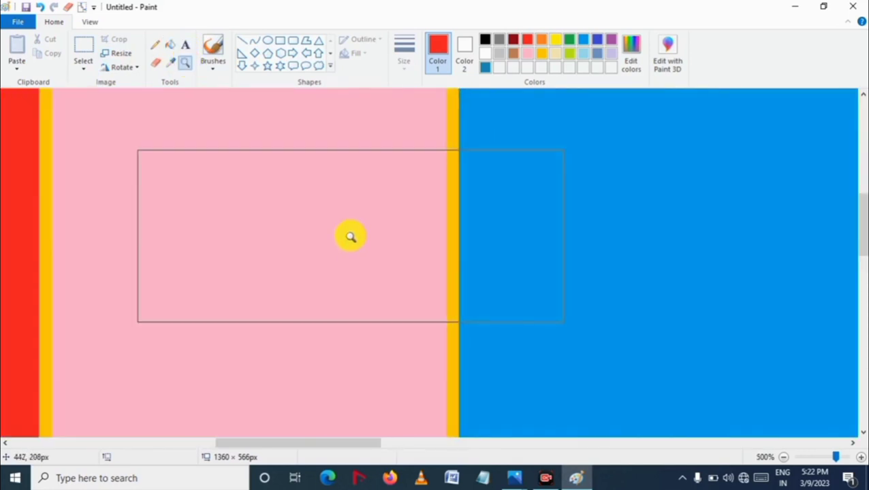
left_click(350, 236)
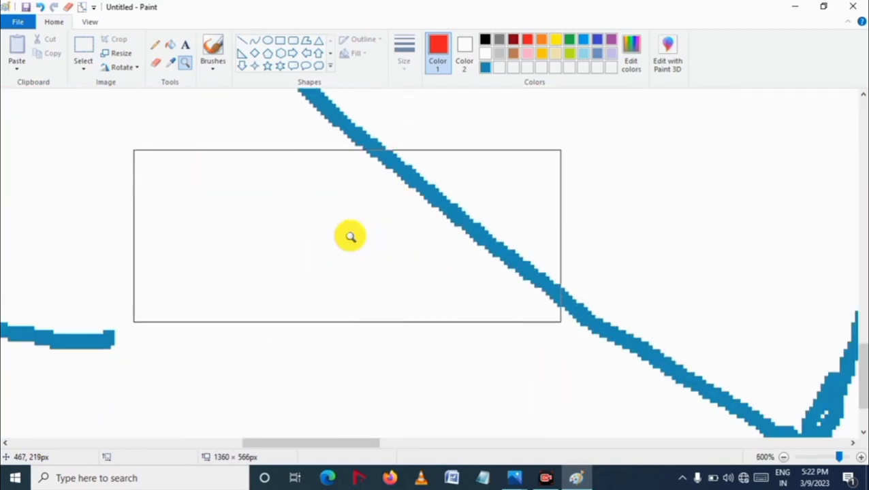
left_click(349, 238)
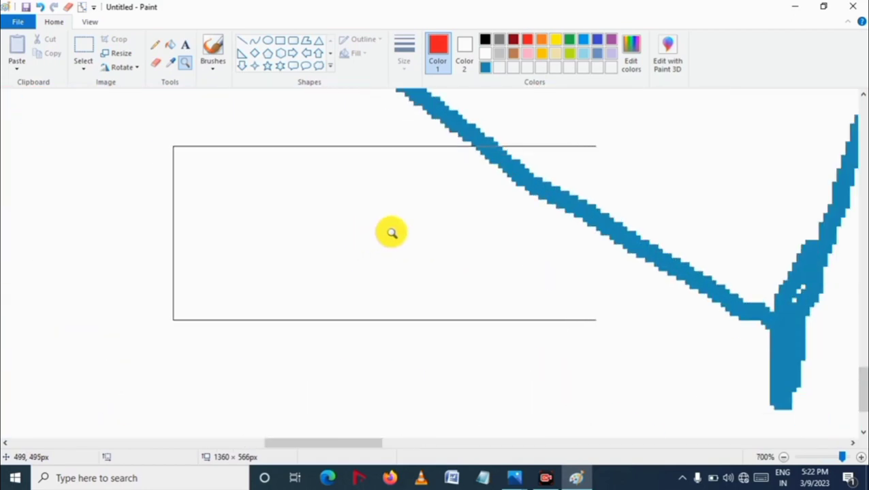
left_click(499, 235)
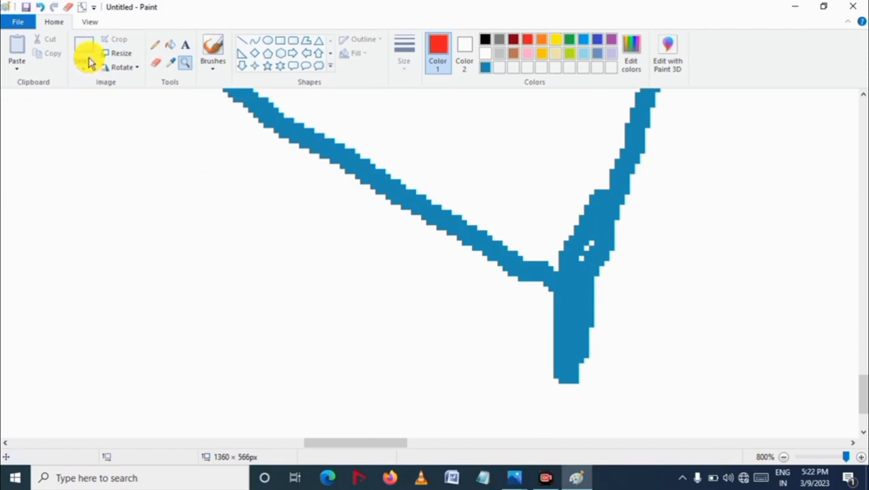
left_click(90, 23)
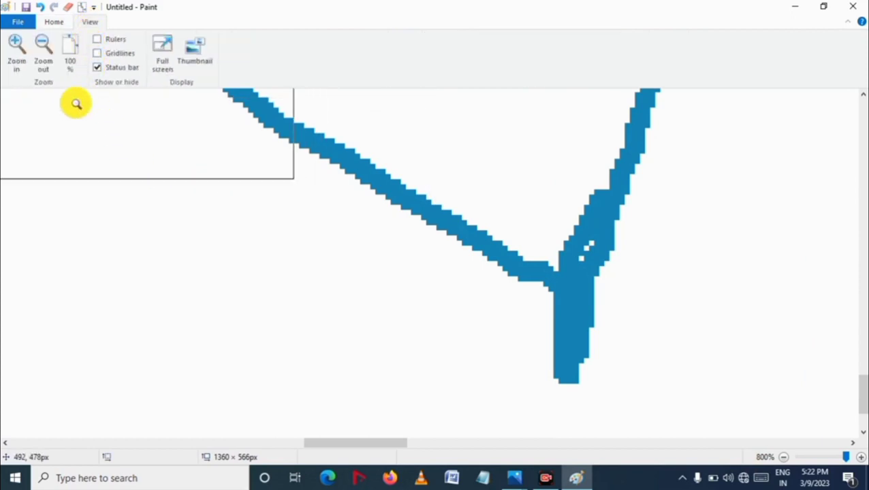
left_click(43, 64)
left_click(43, 65)
left_click(45, 65)
left_click(46, 65)
left_click(44, 64)
left_click(45, 65)
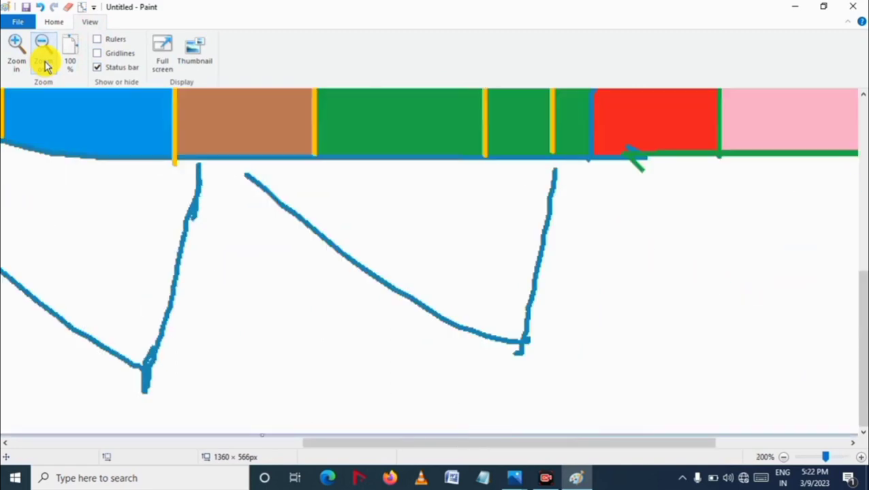
left_click(44, 65)
left_click(45, 65)
left_click(23, 55)
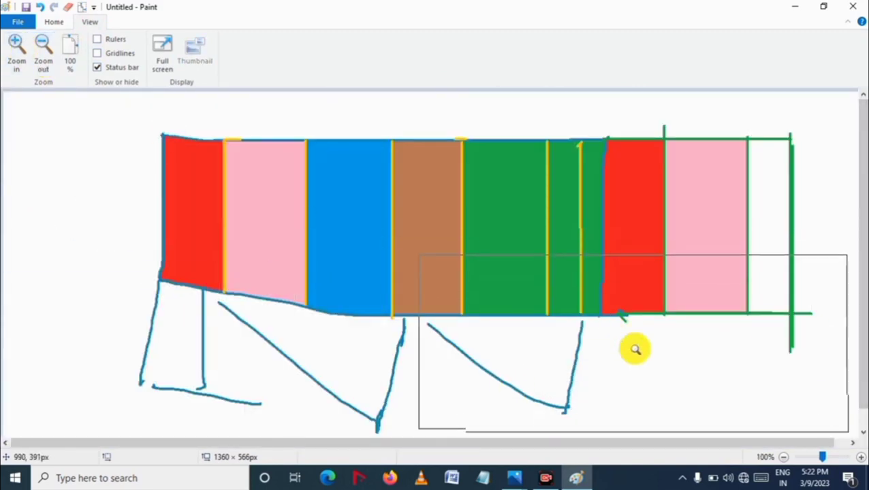
left_click(53, 22)
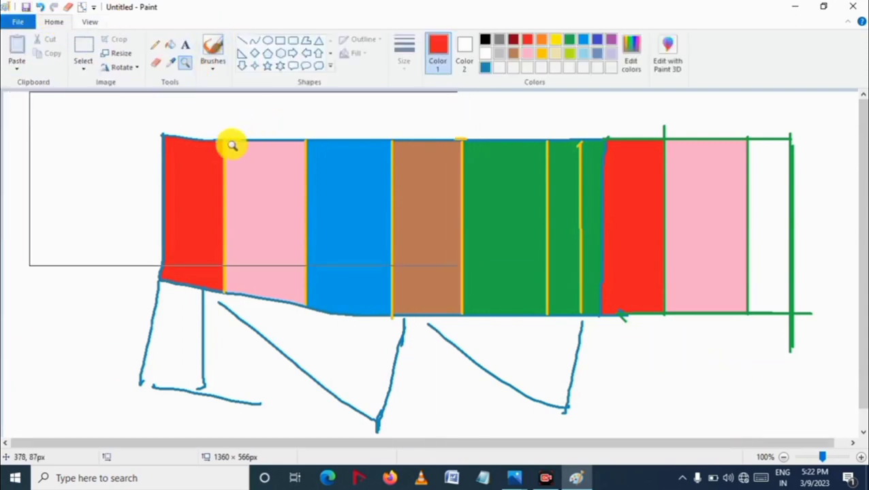
Step: Add a text box across the rectangle containing the text computer smart class
left_click(185, 45)
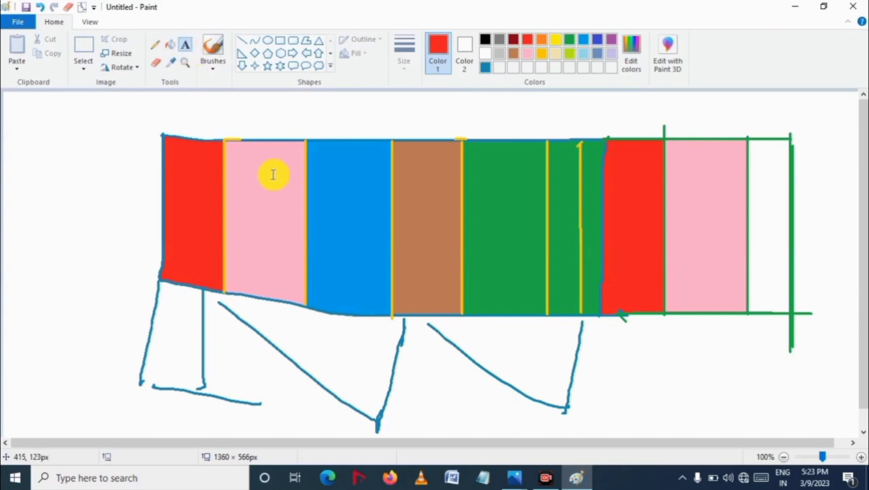
left_click(182, 44)
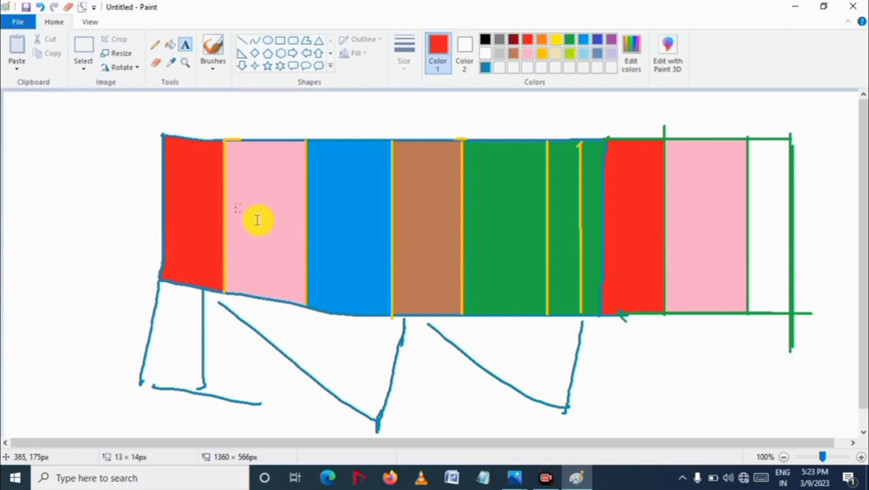
left_click_drag(257, 220, 602, 270)
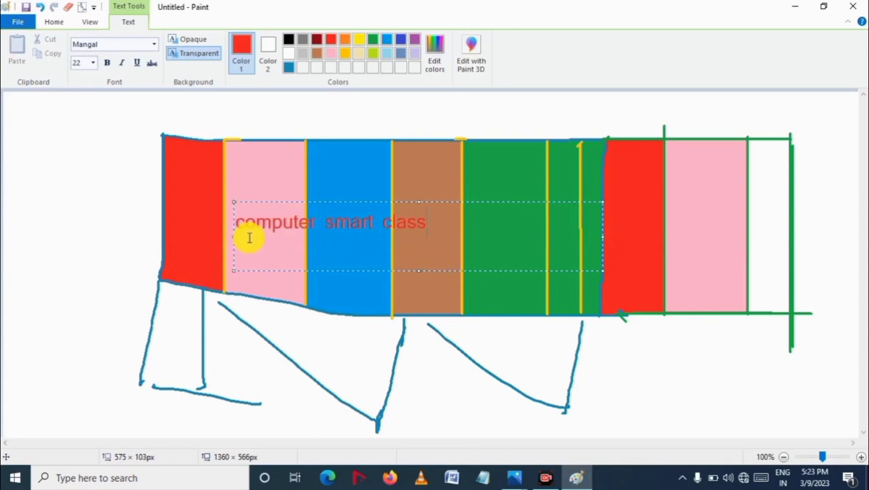
Step: Select the text and change its colour to green
left_click_drag(440, 228, 236, 229)
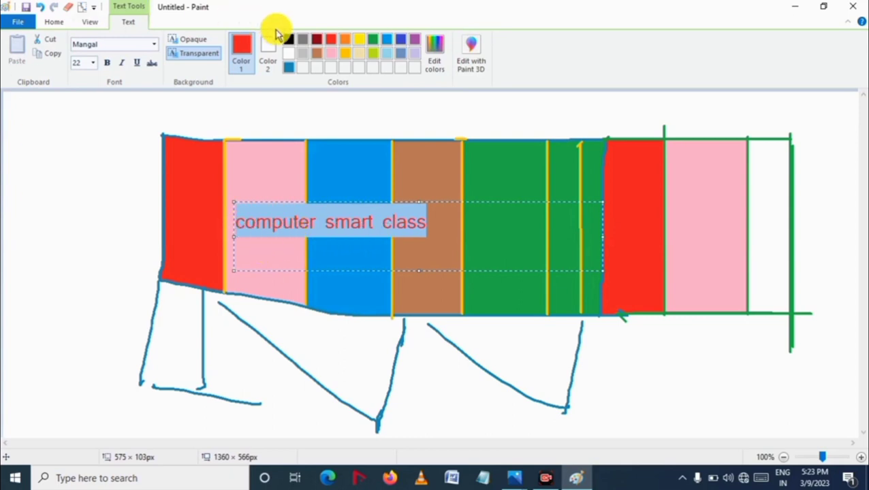
left_click(342, 41)
left_click(330, 39)
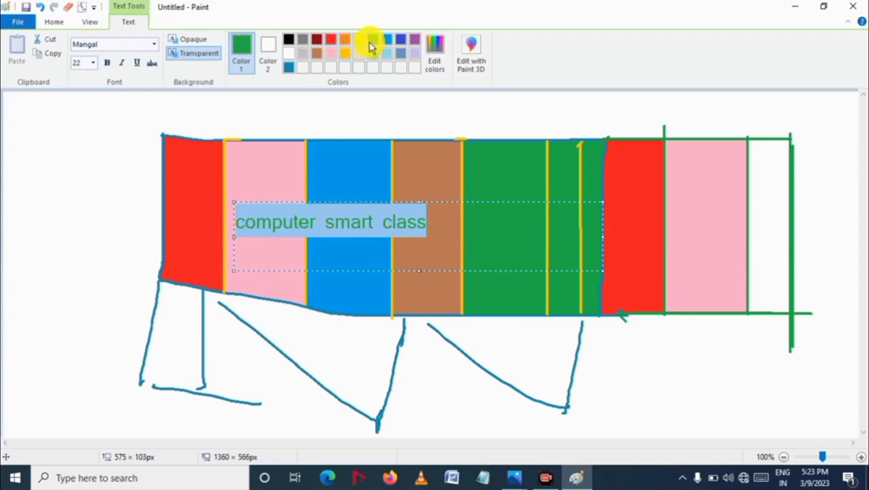
left_click(473, 233)
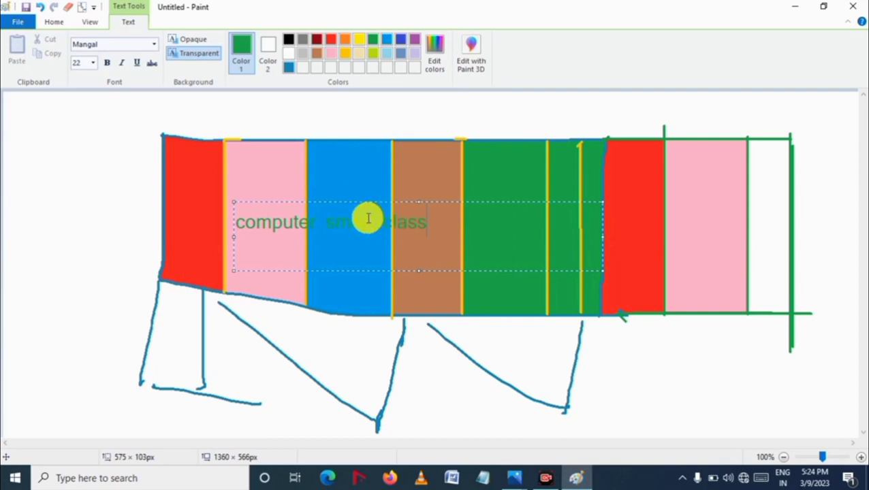
Step: Move the text box below the rectangle between the legs and place the text
left_click_drag(370, 201, 409, 355)
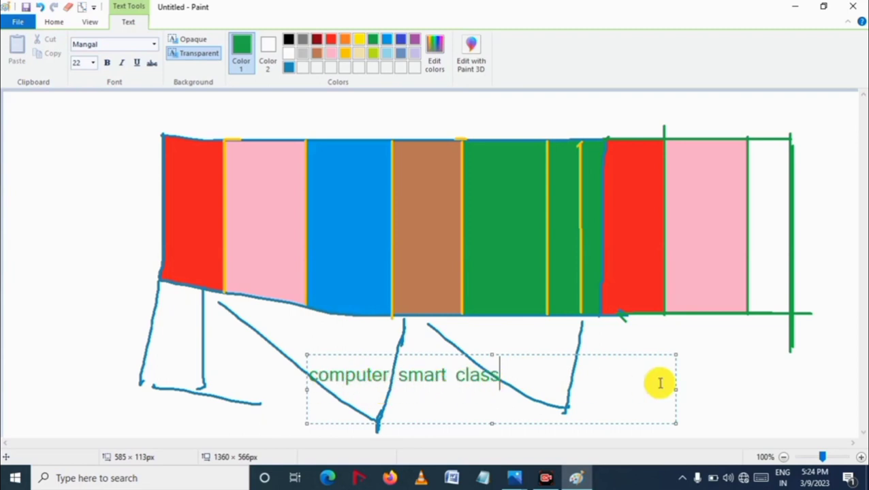
left_click(723, 357)
left_click(385, 357)
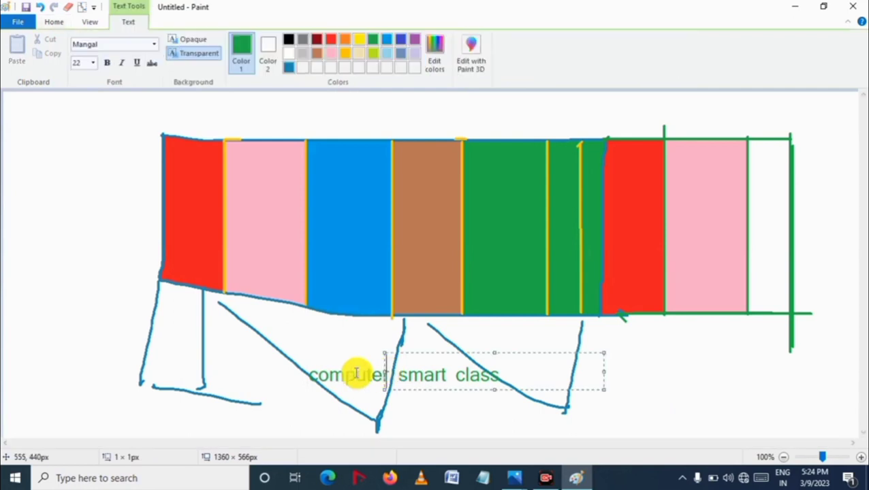
left_click(355, 373)
left_click(291, 364)
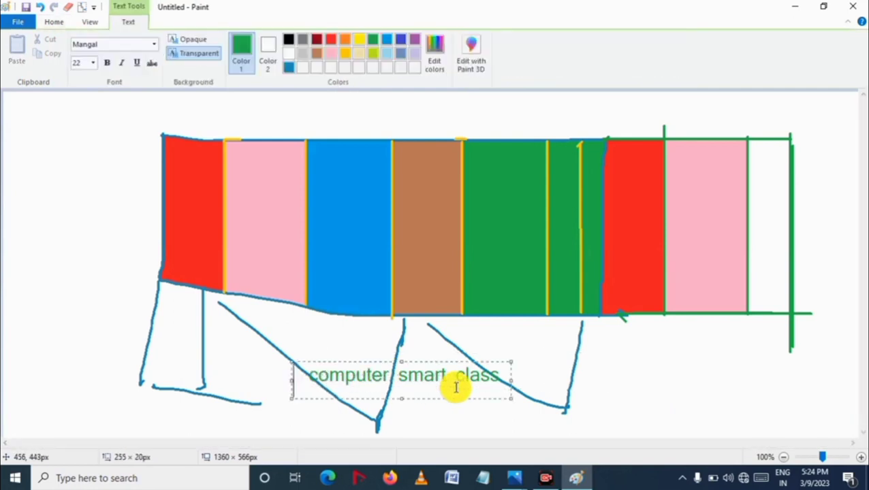
left_click_drag(503, 378, 315, 372)
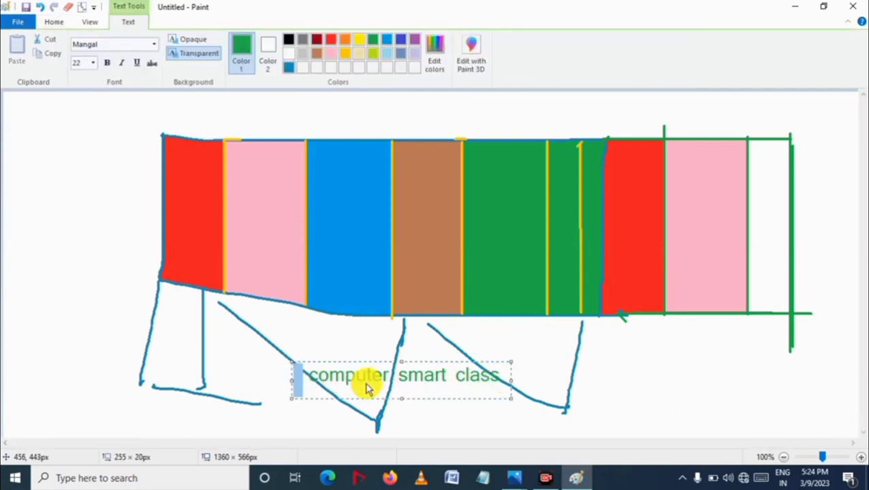
left_click(629, 378)
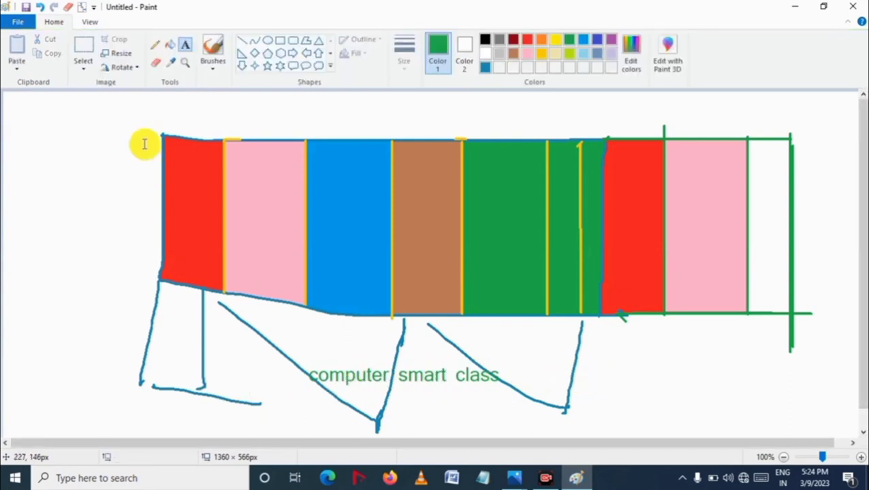
Step: Erase the legs and the text beneath the rectangle with the Eraser
left_click(81, 53)
left_click_drag(130, 295, 708, 423)
left_click(693, 364)
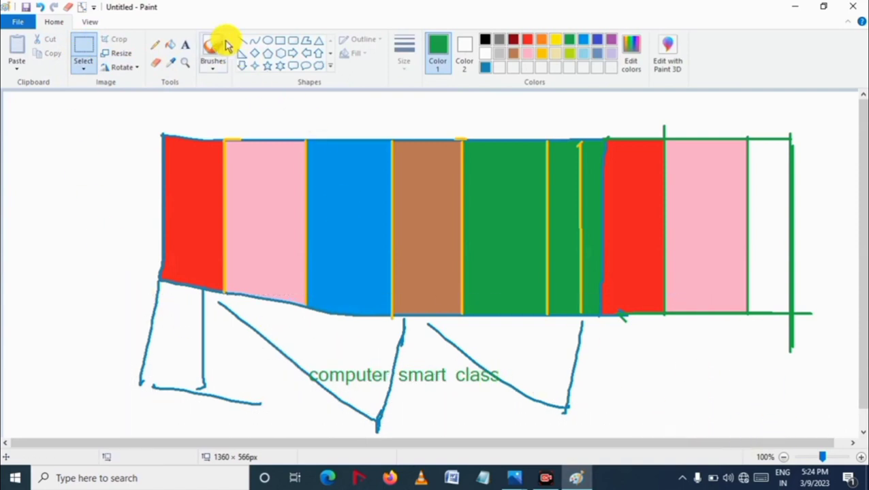
left_click(155, 62)
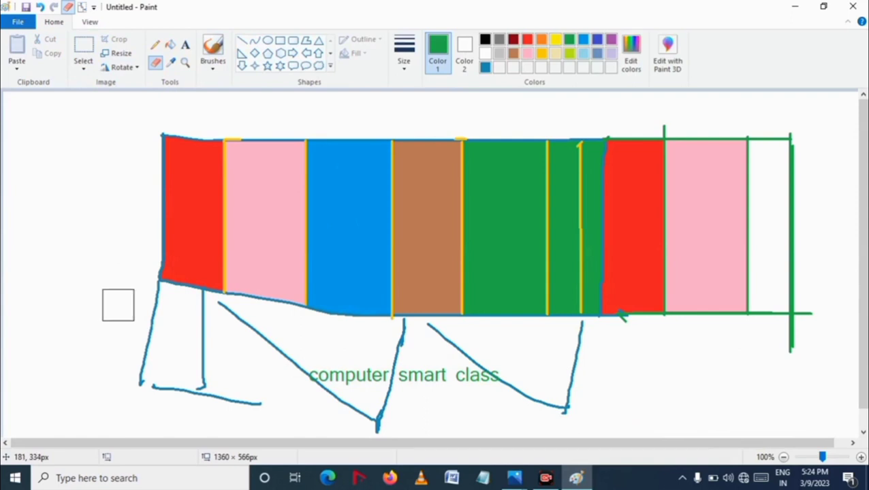
mouse_move(118, 305)
left_mouse_down()
mouse_move(206, 312)
mouse_move(248, 328)
mouse_move(353, 339)
mouse_move(427, 340)
mouse_move(581, 378)
mouse_move(593, 370)
mouse_move(585, 334)
mouse_move(572, 401)
mouse_move(512, 407)
mouse_move(311, 378)
mouse_move(467, 378)
mouse_move(385, 363)
mouse_move(370, 418)
mouse_move(294, 387)
mouse_move(279, 363)
mouse_move(226, 382)
mouse_move(663, 425)
left_mouse_up()
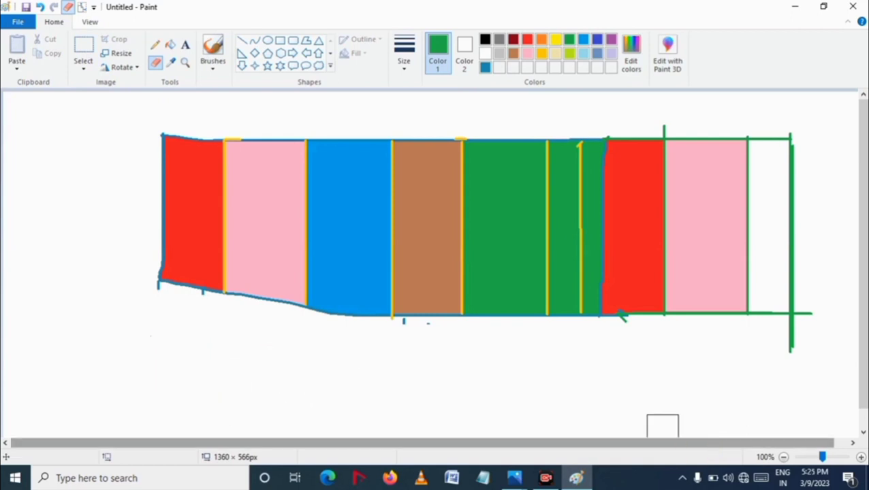
Step: Add a text box below the rectangle containing the text computer smart class
left_click(185, 44)
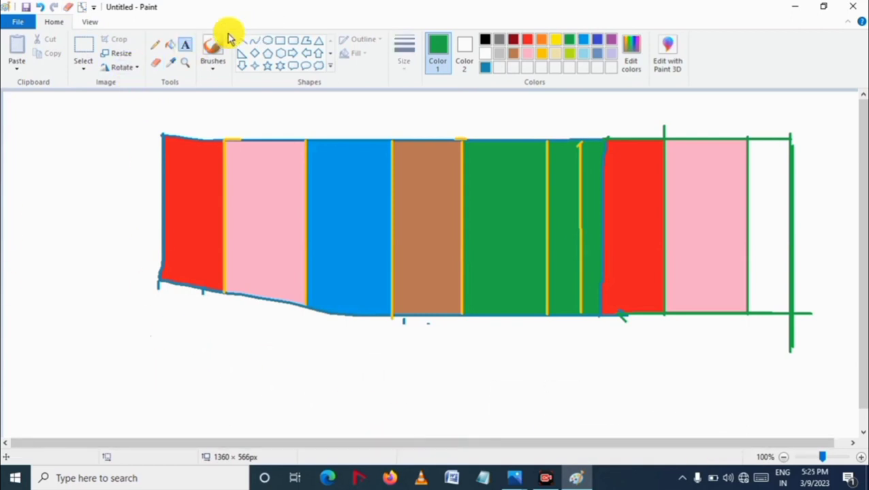
mouse_move(164, 341)
left_mouse_down()
mouse_move(196, 366)
mouse_move(571, 383)
left_mouse_up()
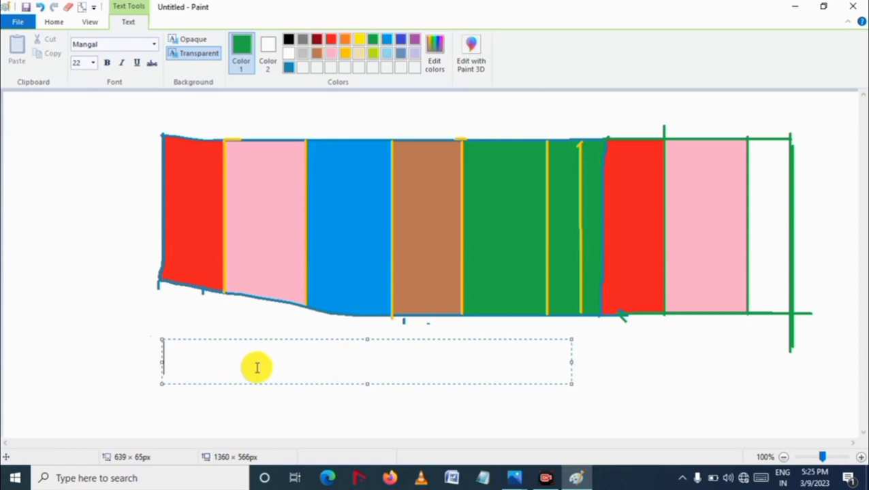
type("computer smart class")
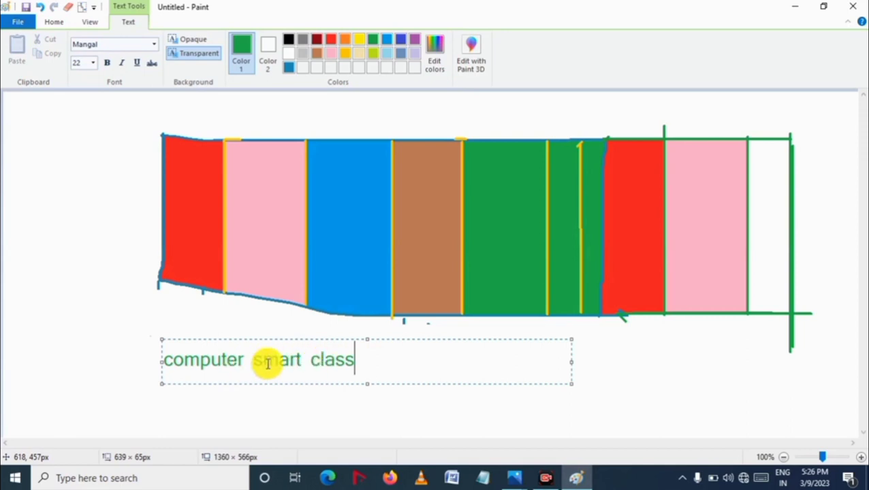
Step: Select the text and change its colour to yellow
left_click_drag(368, 364, 159, 361)
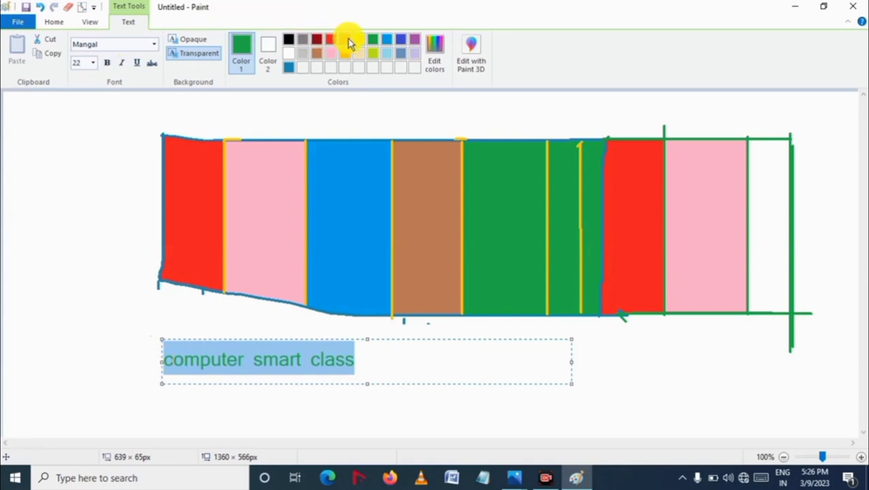
left_click(345, 40)
left_click(360, 42)
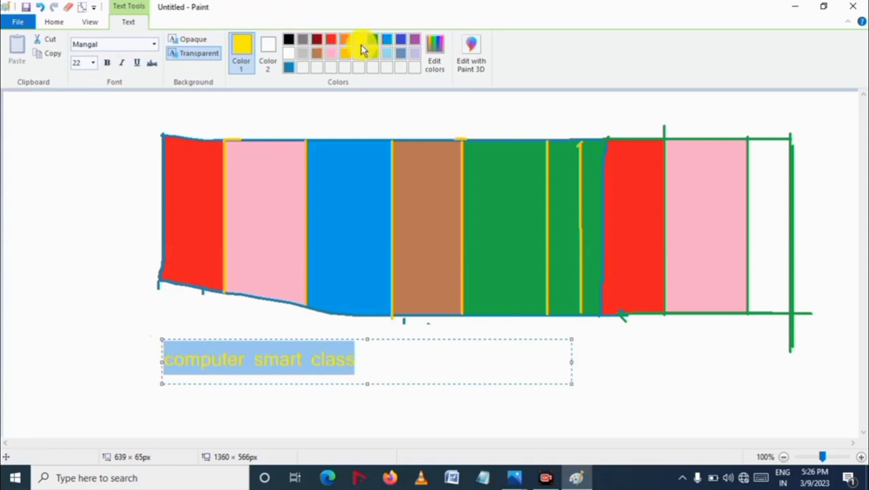
left_click(386, 363)
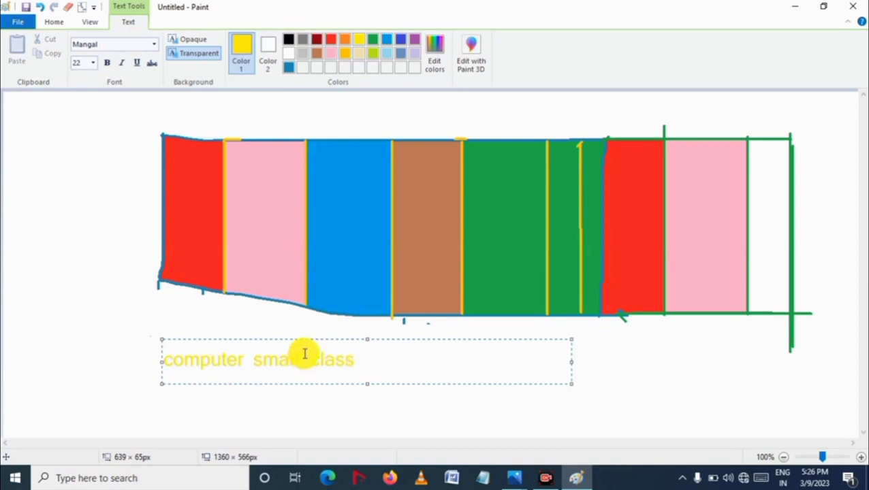
Step: Move the text box slightly left, select its text and set the font to Arial Black
mouse_move(321, 338)
left_mouse_down()
mouse_move(543, 316)
mouse_move(313, 331)
mouse_move(155, 235)
mouse_move(140, 237)
mouse_move(223, 336)
mouse_move(281, 348)
left_mouse_up()
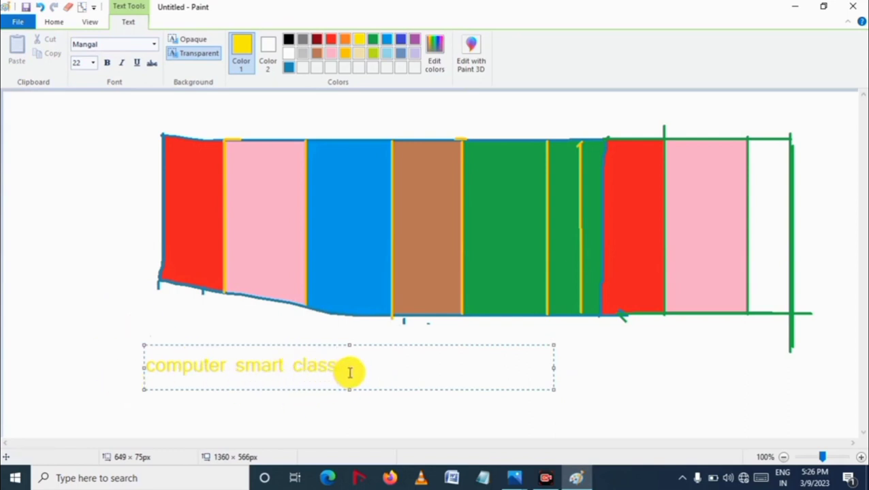
left_click_drag(351, 366, 123, 367)
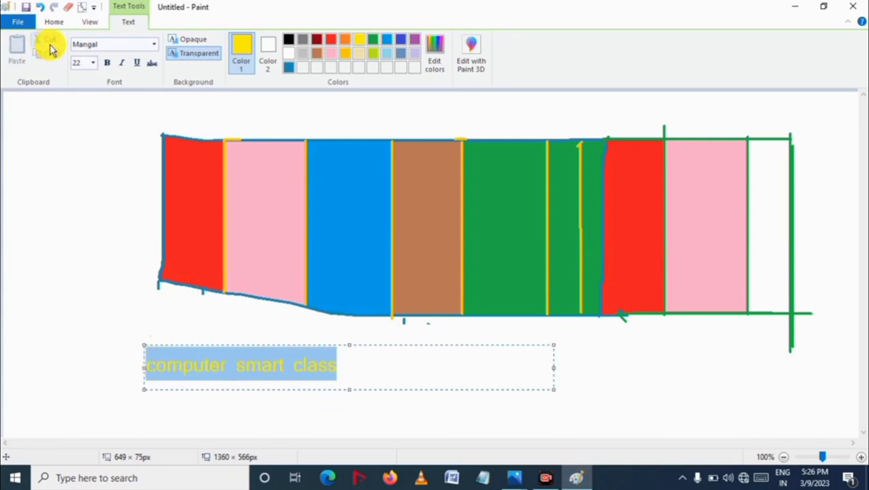
left_click(152, 45)
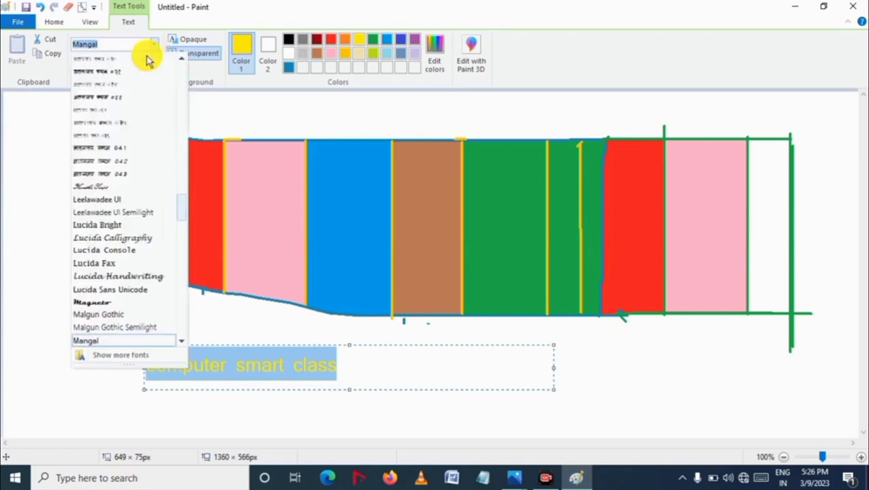
scroll(109, 211, "down", 8)
scroll(132, 214, "up", 20)
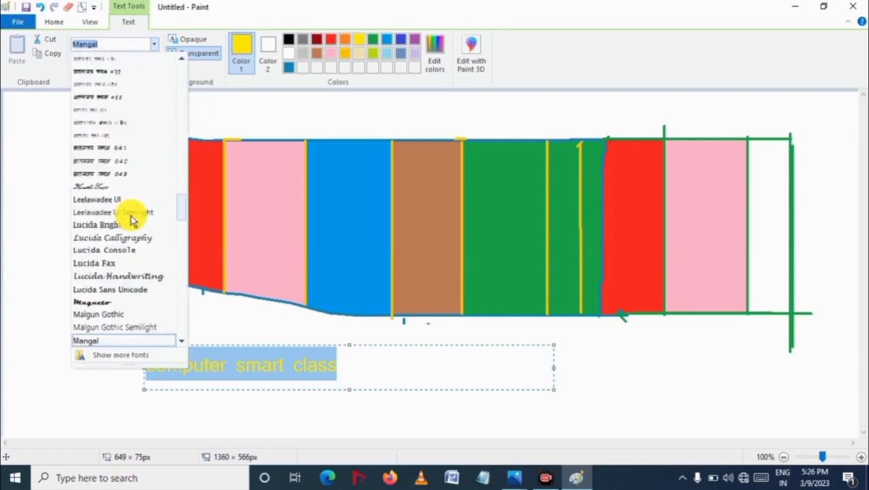
scroll(132, 218, "up", 20)
scroll(133, 218, "down", 7)
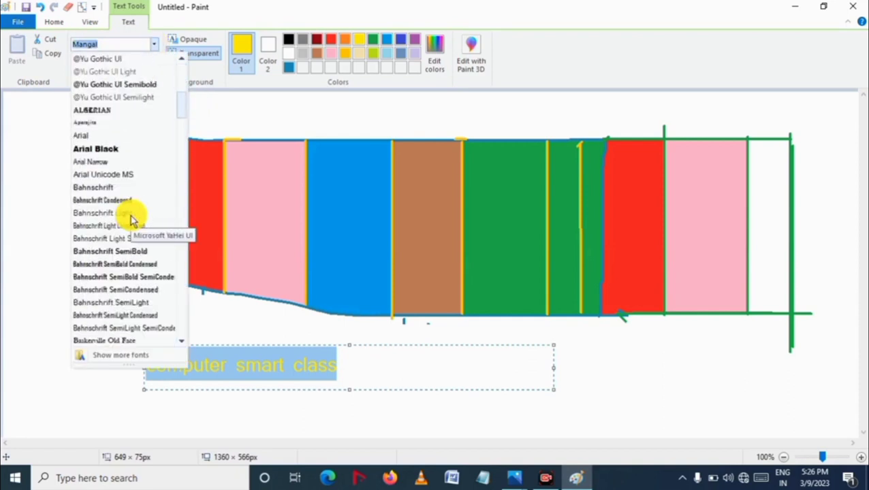
left_click(116, 148)
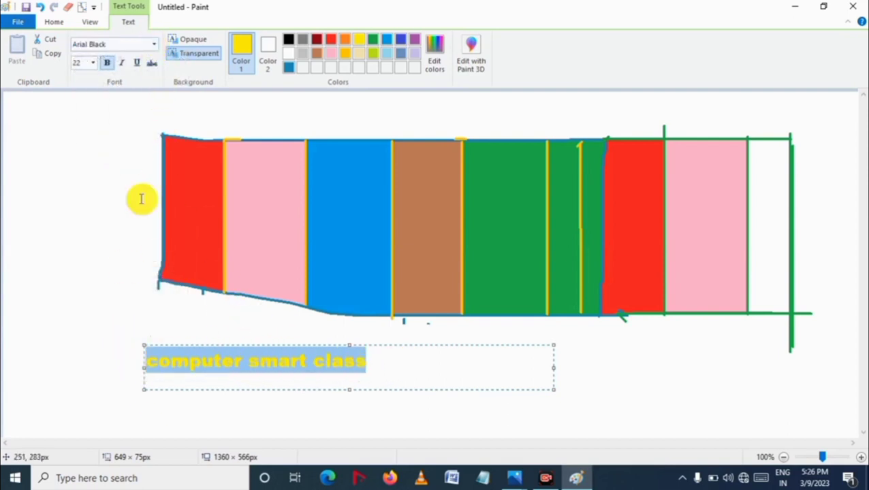
left_click(153, 44)
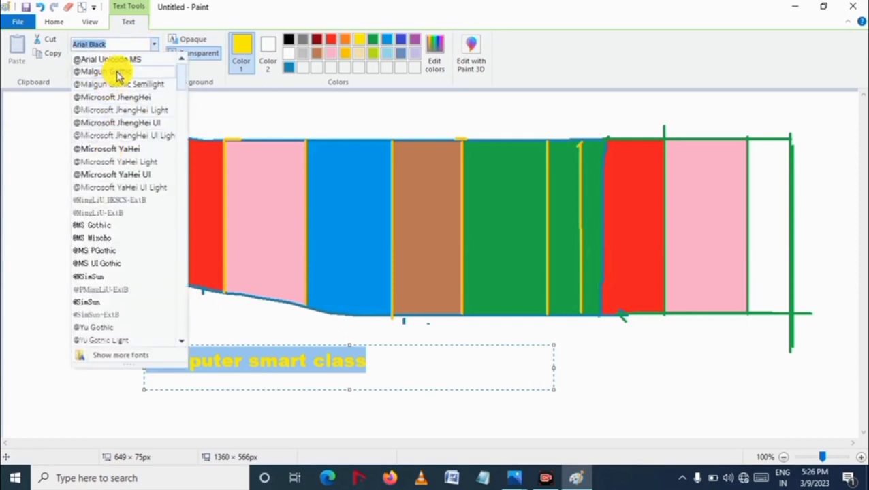
left_click(119, 72)
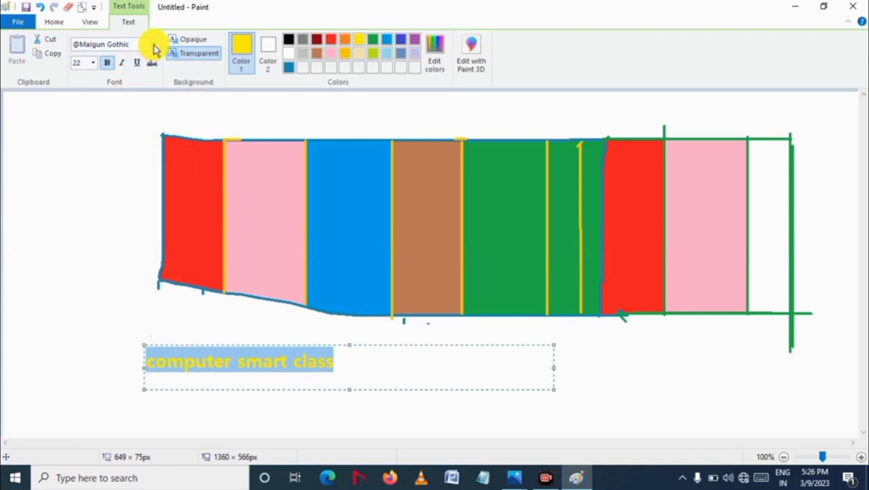
left_click(154, 45)
scroll(98, 236, "down", 4)
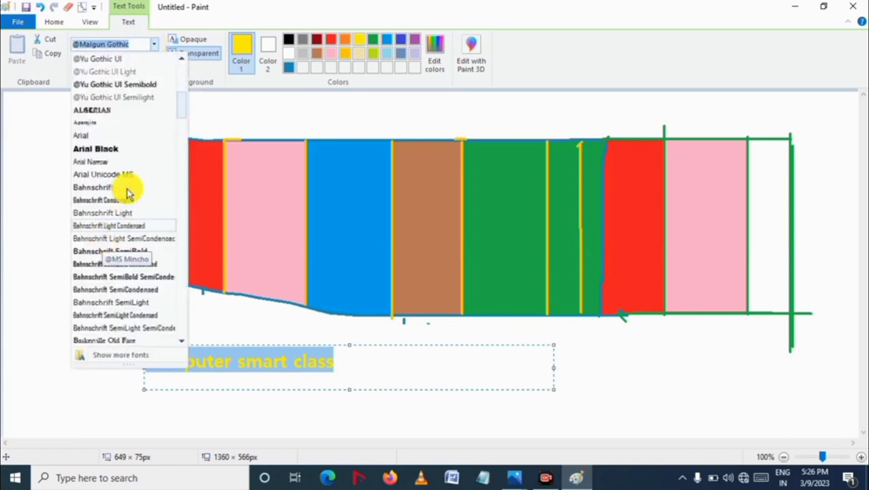
left_click(121, 110)
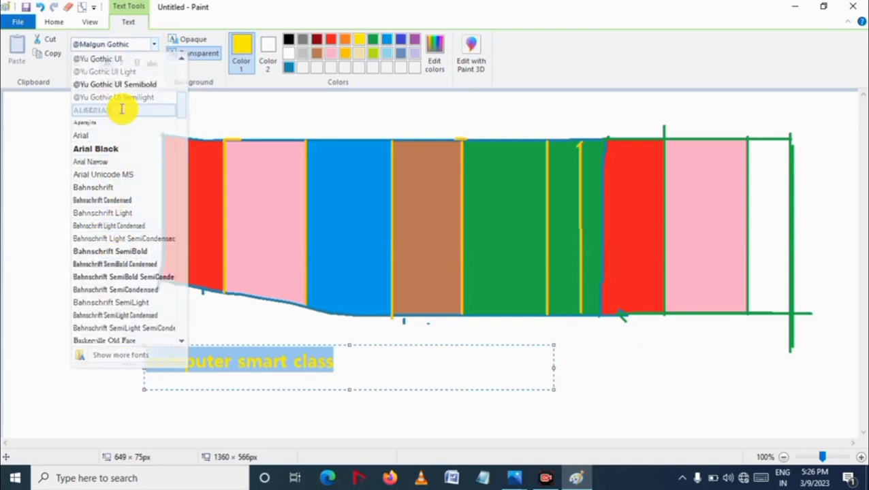
left_click(402, 360)
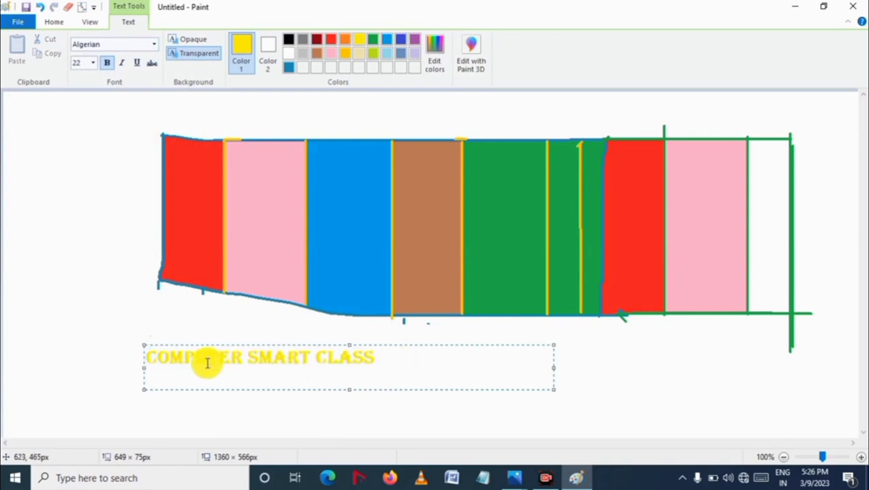
Step: Select the text and change its colour to green
left_click_drag(374, 360, 142, 353)
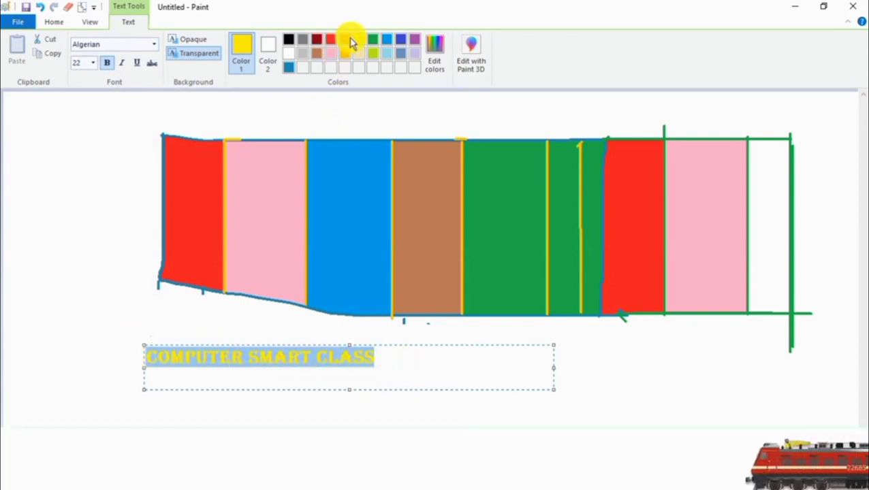
left_click(374, 39)
left_click(397, 380)
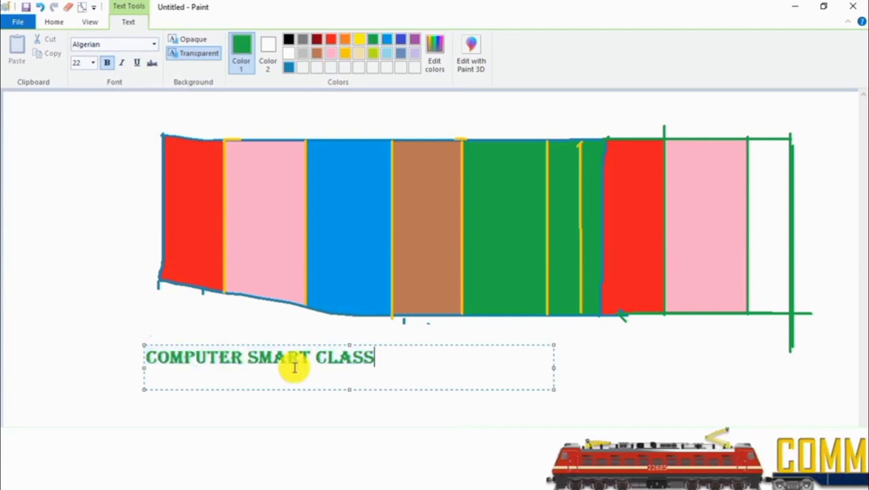
Step: Select the text and try font sizes 36, 8 and 48 before setting it to 28
left_click_drag(393, 362, 110, 361)
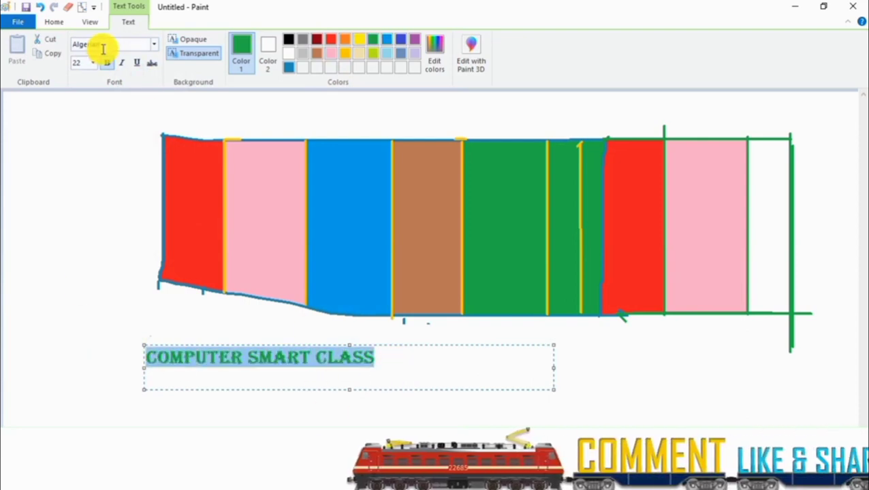
left_click(154, 45)
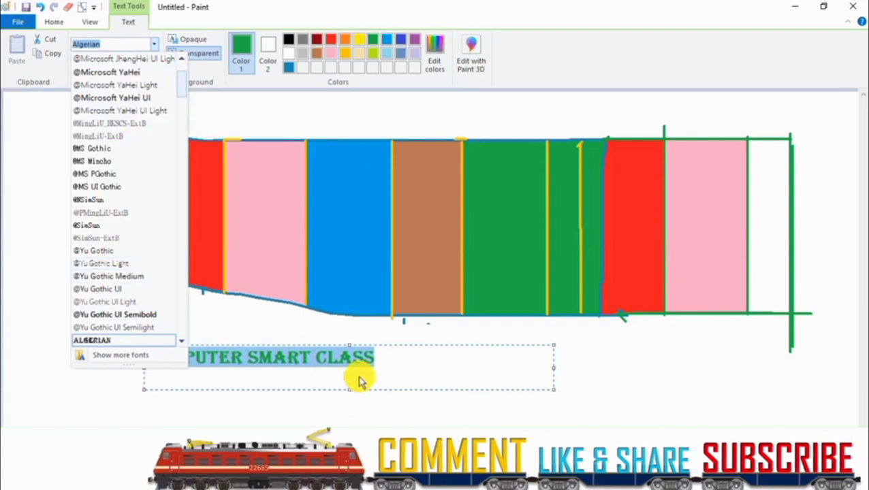
left_click(422, 370)
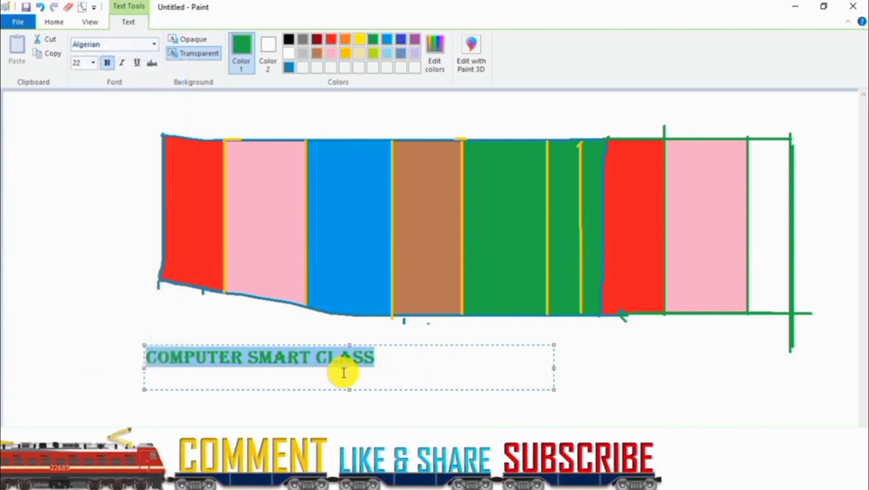
left_click(93, 63)
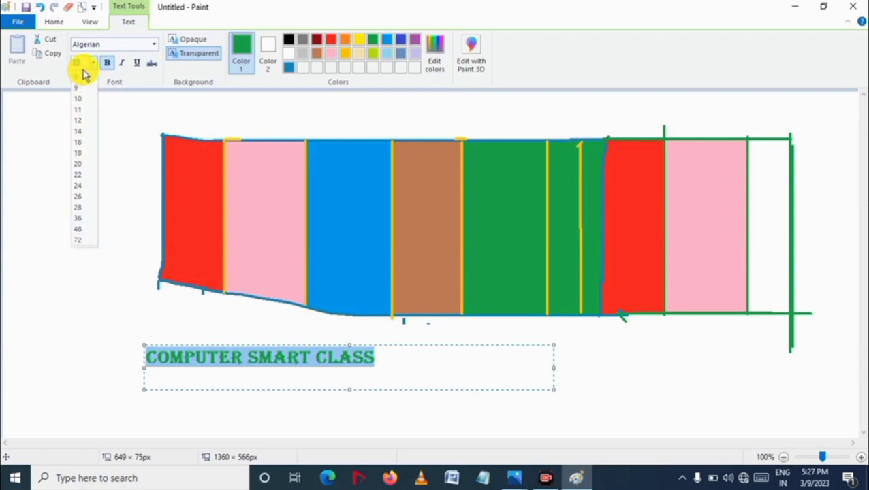
left_click(83, 219)
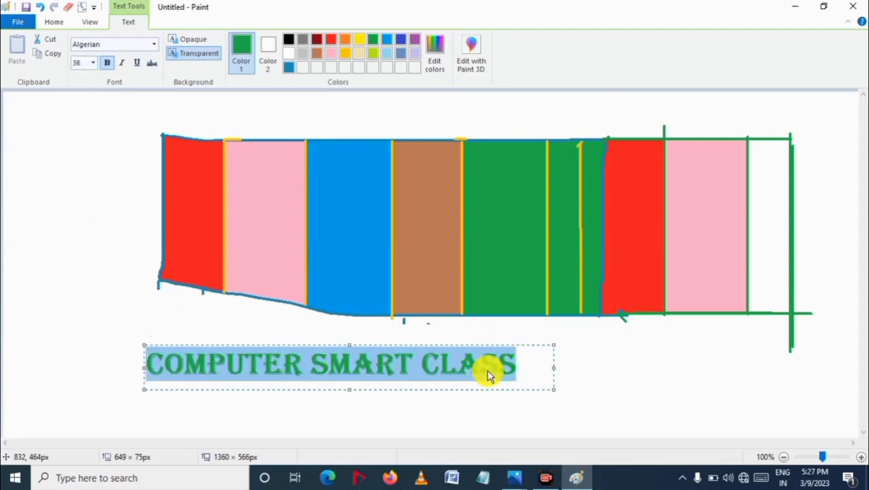
left_click(92, 63)
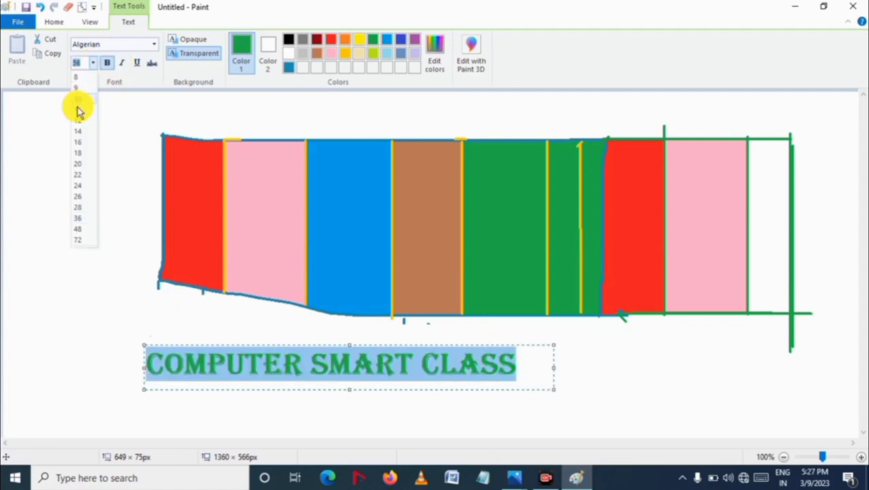
left_click(82, 79)
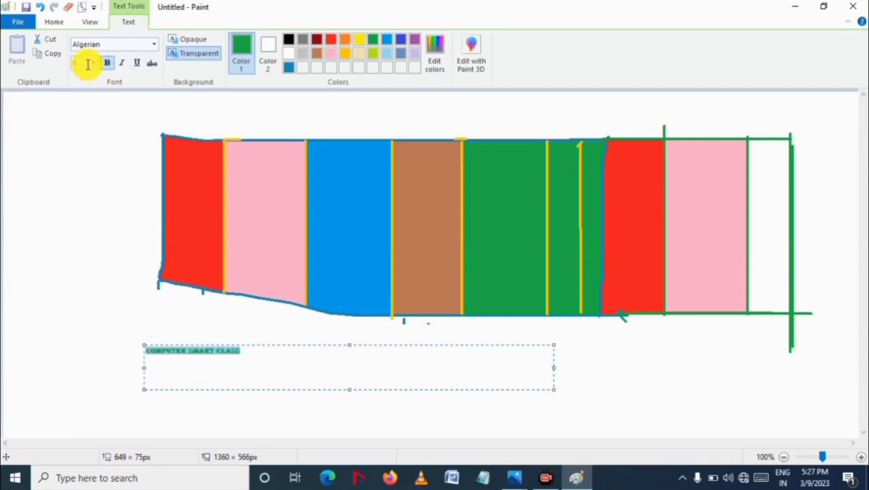
left_click(94, 63)
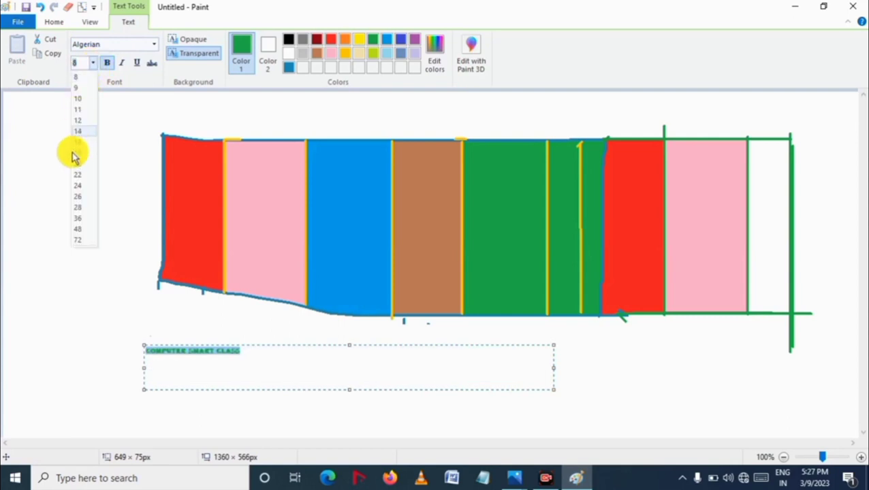
left_click(81, 230)
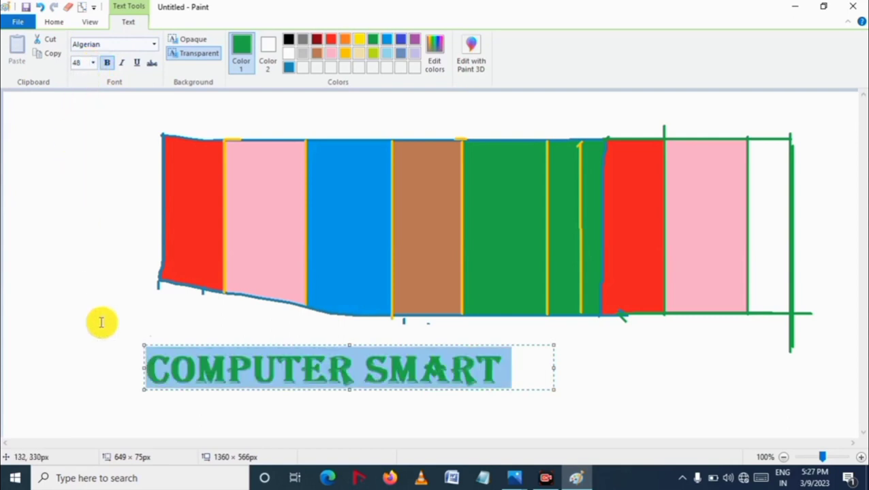
left_click(92, 63)
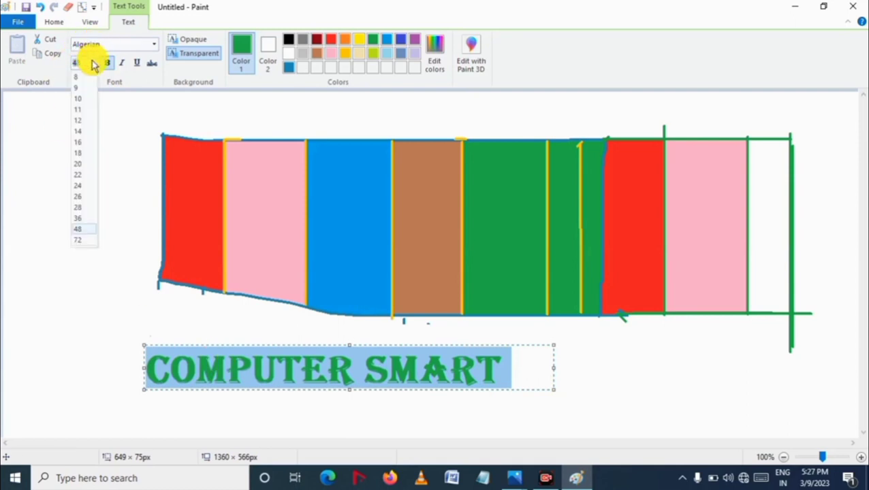
left_click(82, 208)
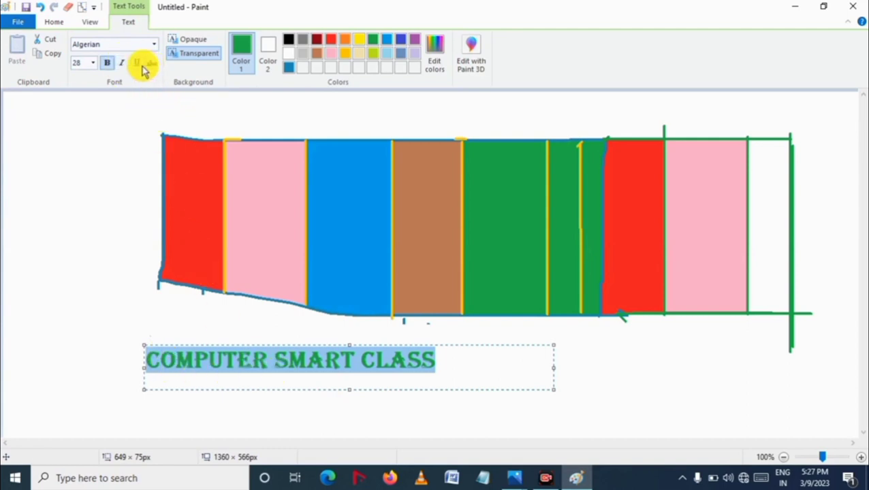
Step: Select the text and turn bold formatting off
left_click_drag(471, 368, 132, 351)
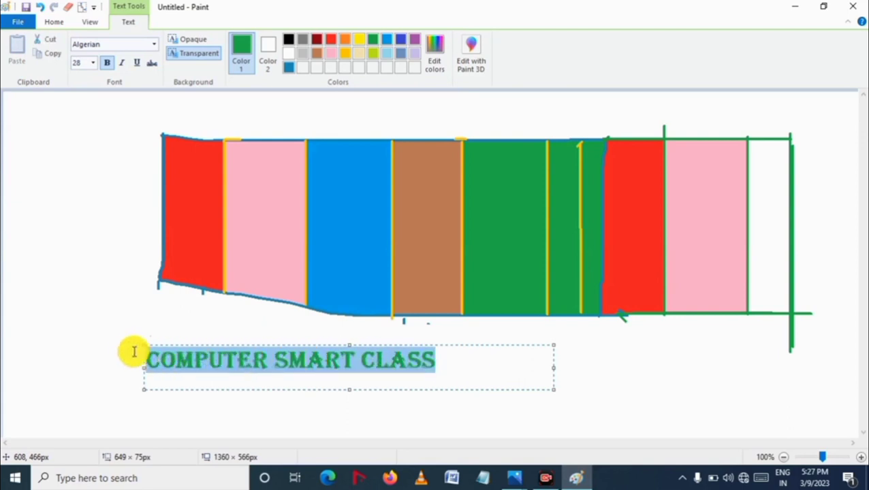
left_click(106, 66)
left_click(428, 376)
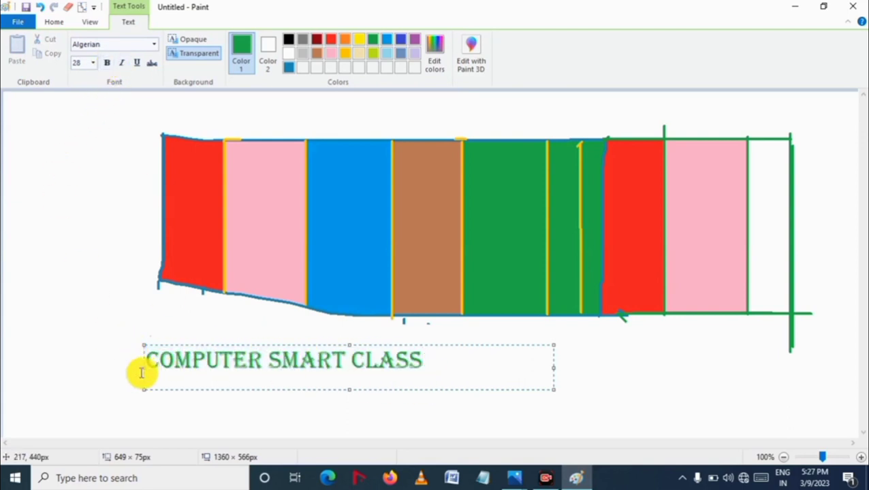
Step: Select the text and make it bold and italic
left_click_drag(425, 363, 144, 360)
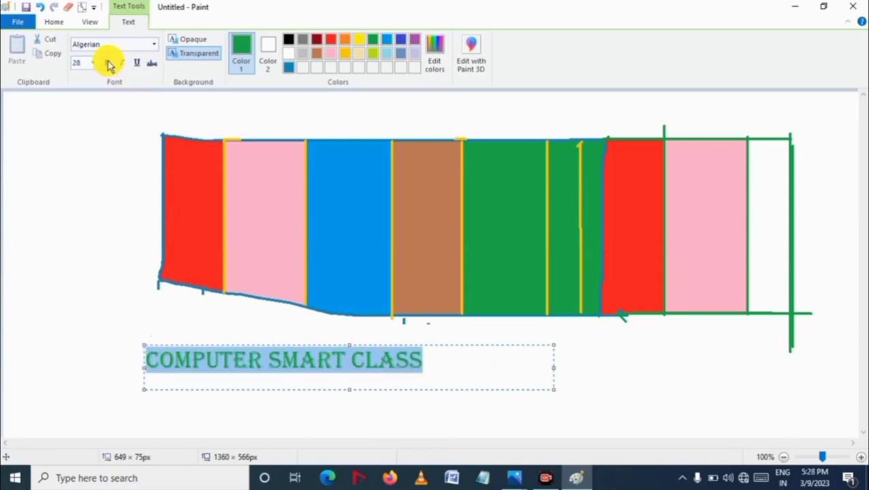
left_click(107, 63)
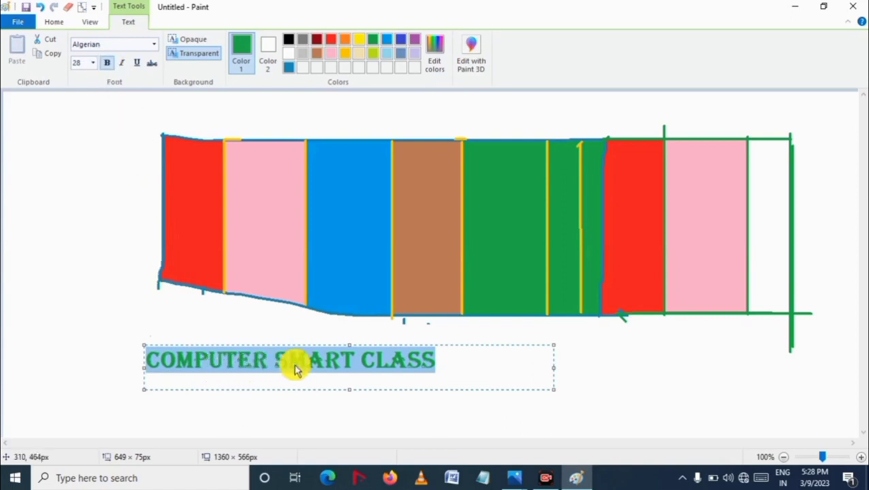
left_click(123, 64)
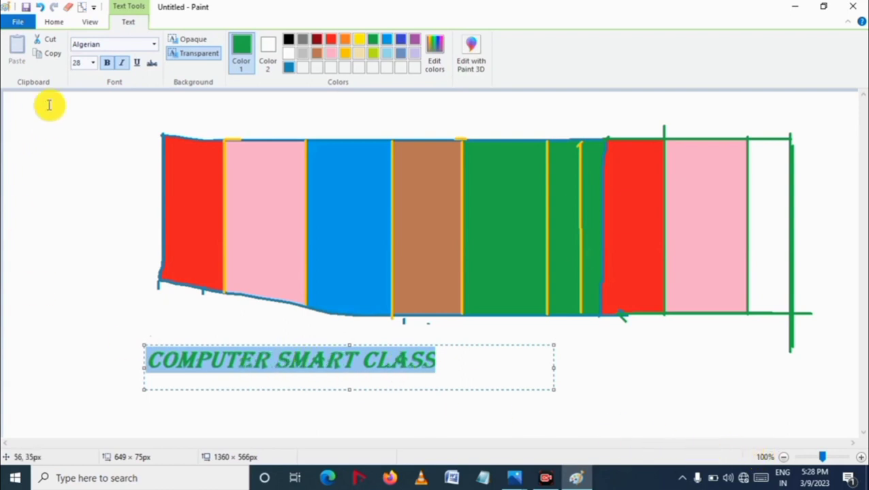
Step: Underline the selected text and finish editing it
left_click(138, 63)
left_click(461, 368)
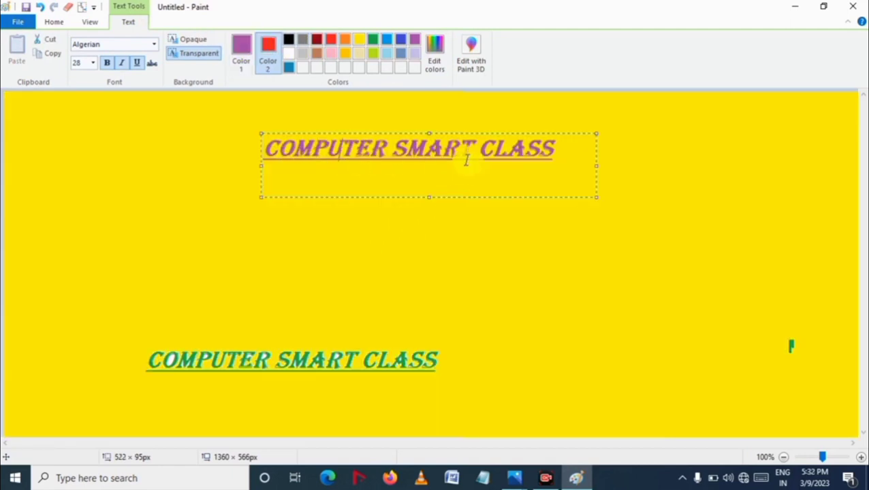
Step: Switch the text background to opaque with red Color 2, then set it back to transparent
left_click(193, 53)
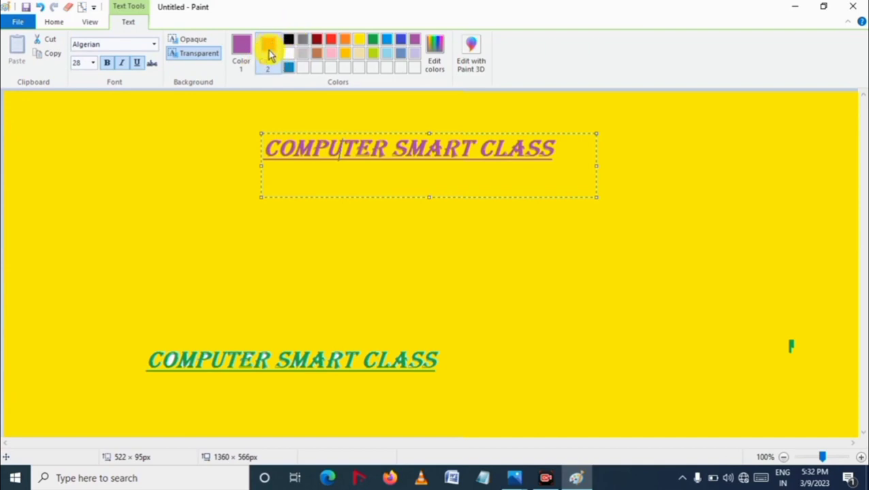
left_click(270, 60)
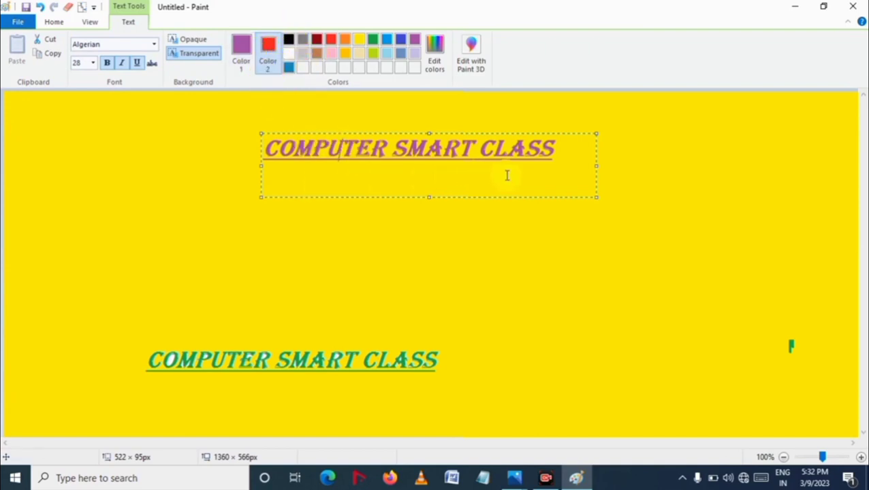
left_click(193, 43)
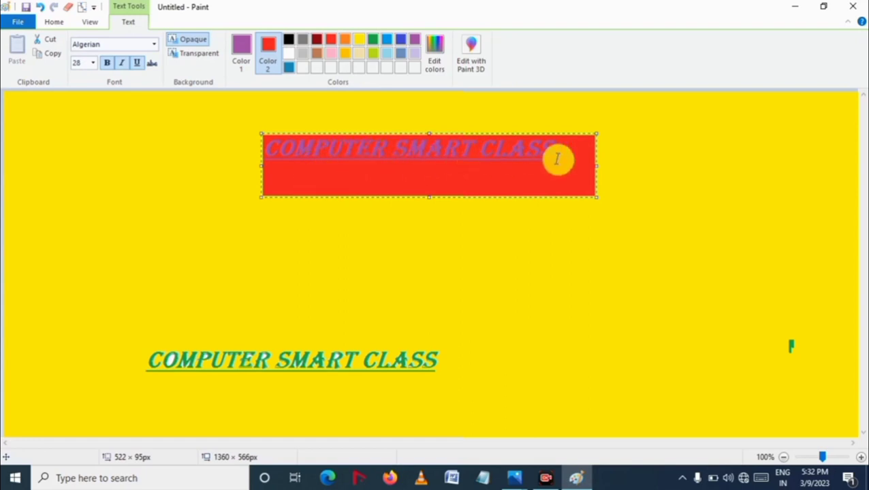
left_click(205, 55)
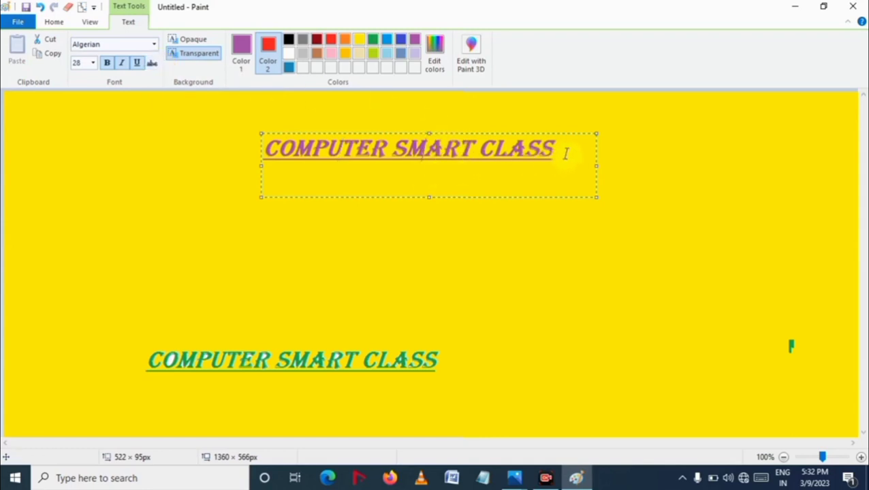
Step: Select the text and apply strikethrough formatting
left_click_drag(565, 153, 269, 163)
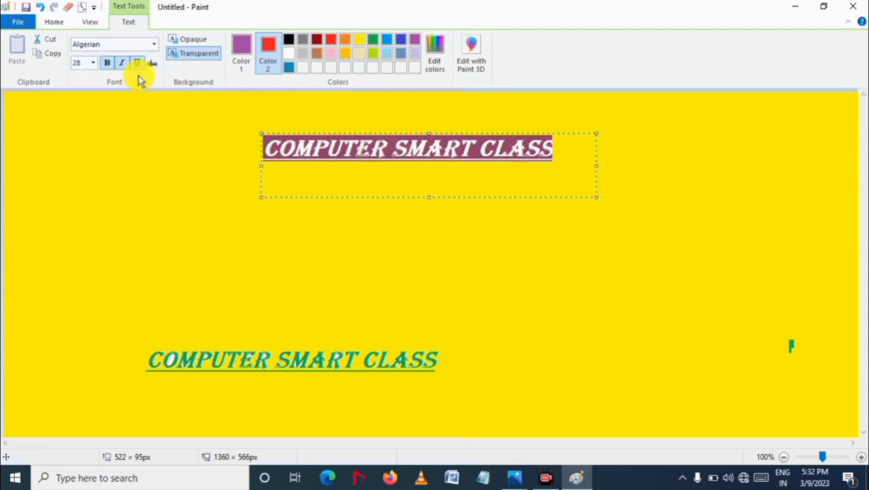
left_click(448, 173)
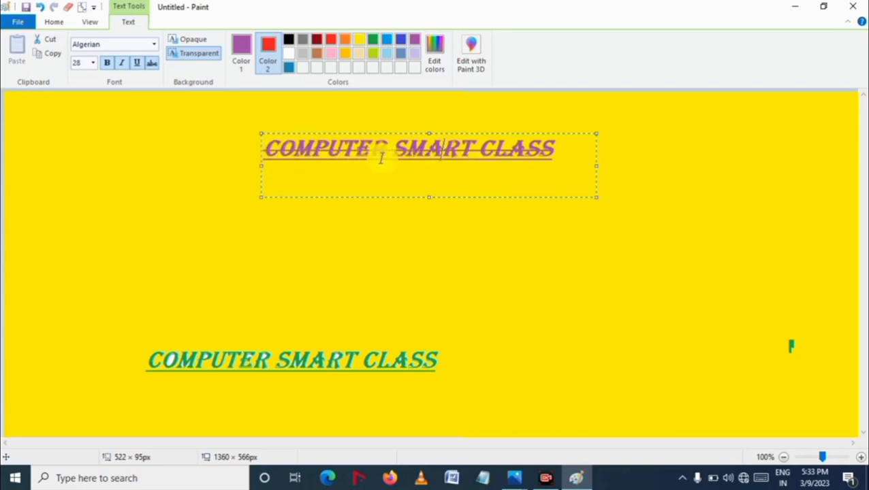
Step: Resize the text box by its handles to about 805 × 331 px
left_click_drag(430, 197, 430, 271)
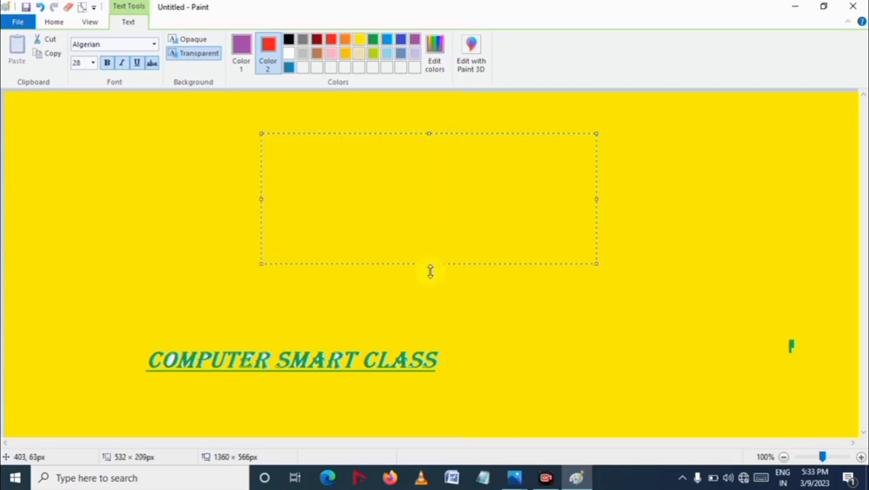
left_click_drag(429, 352, 430, 358)
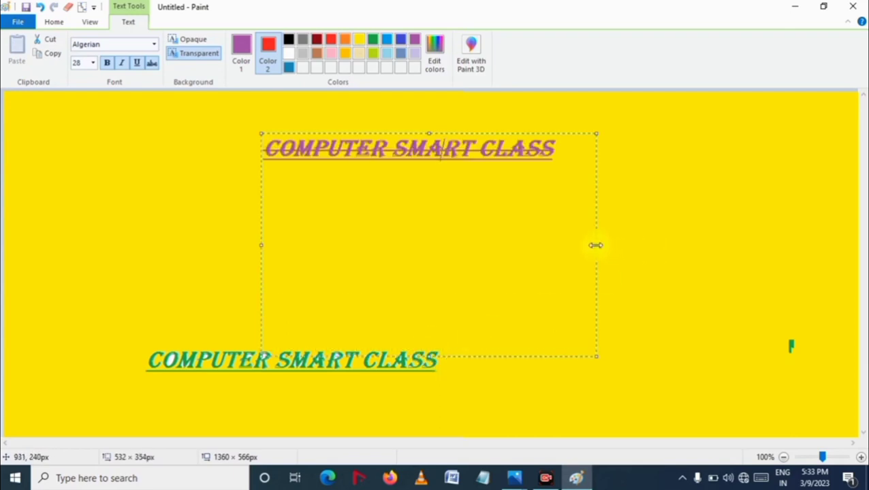
left_click_drag(596, 246, 770, 245)
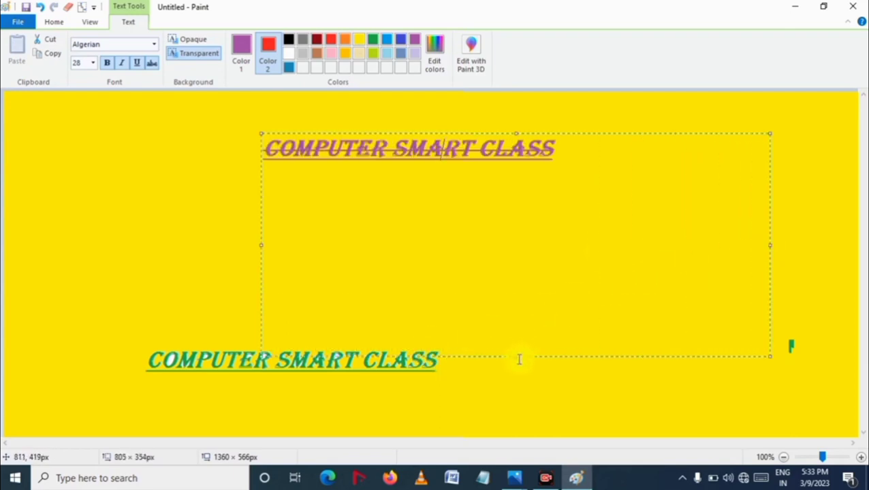
left_click_drag(517, 355, 518, 337)
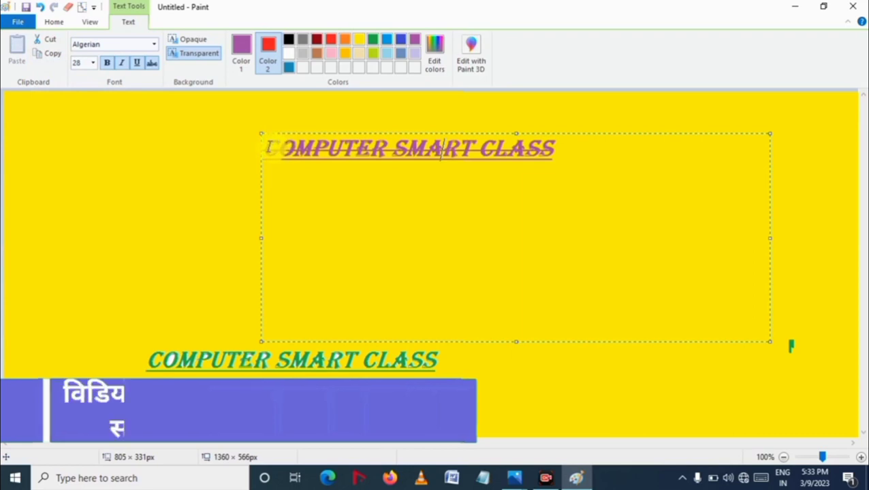
Step: Select the text and turn strikethrough formatting off
left_click_drag(269, 148, 565, 145)
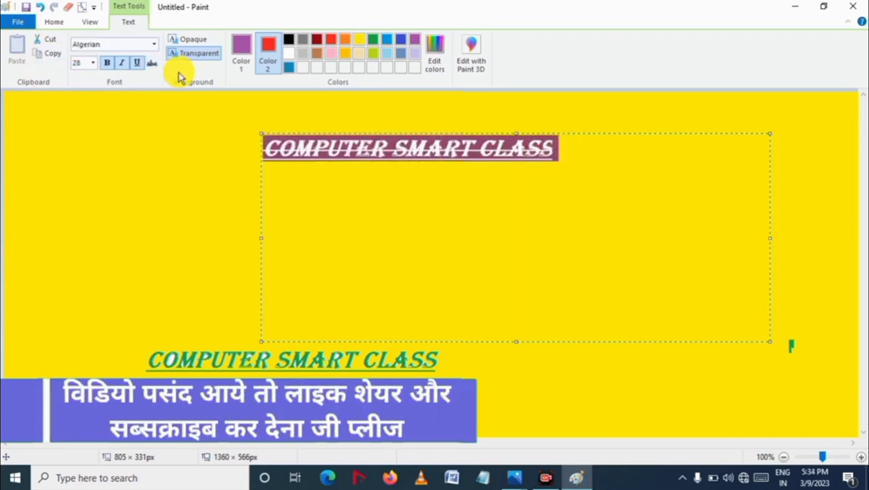
left_click(153, 64)
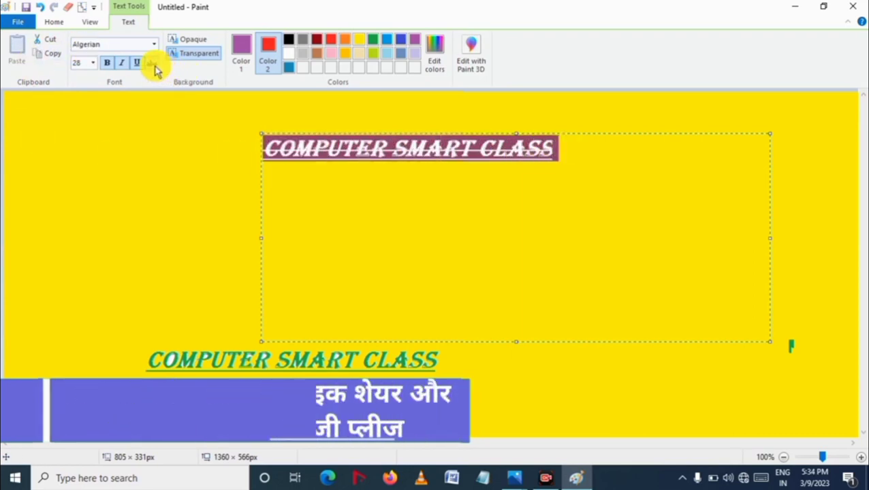
left_click(455, 192)
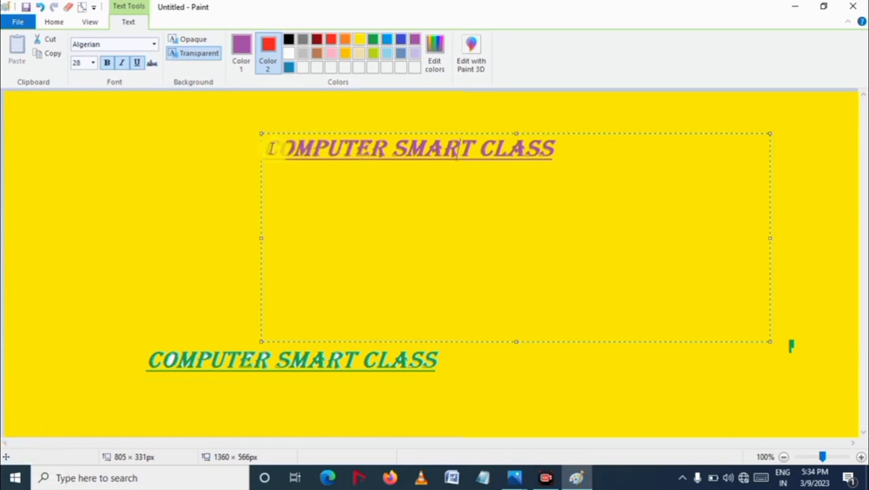
Step: Copy the text and paste a duplicate six blank lines below it in the same text box
left_click_drag(268, 150, 563, 160)
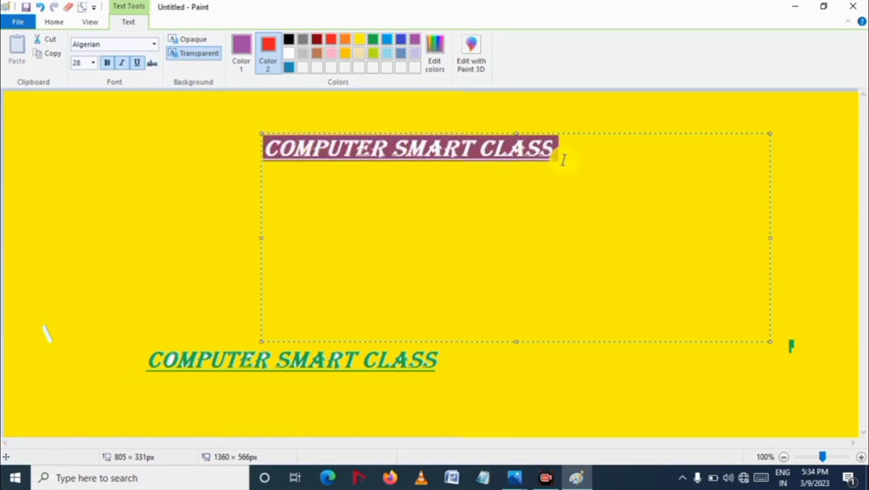
left_click(51, 55)
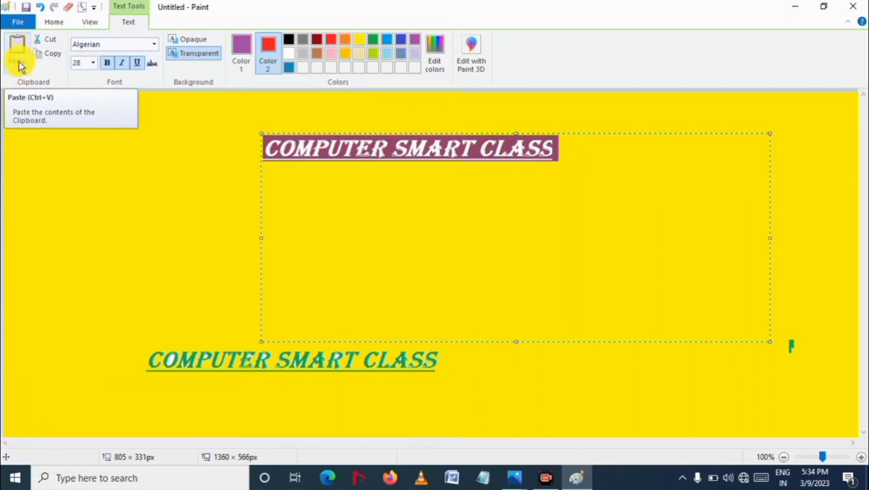
left_click(579, 321)
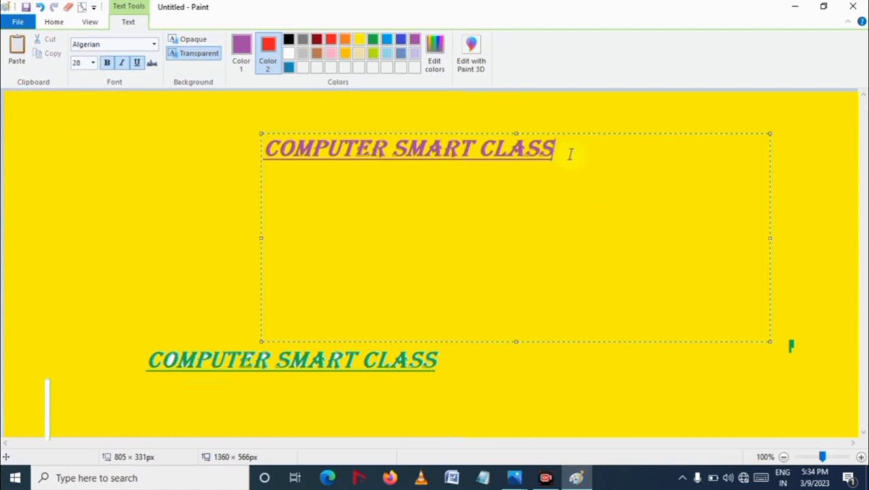
key("Return")
key("Return")
key("Return")
key("Return")
key("Return")
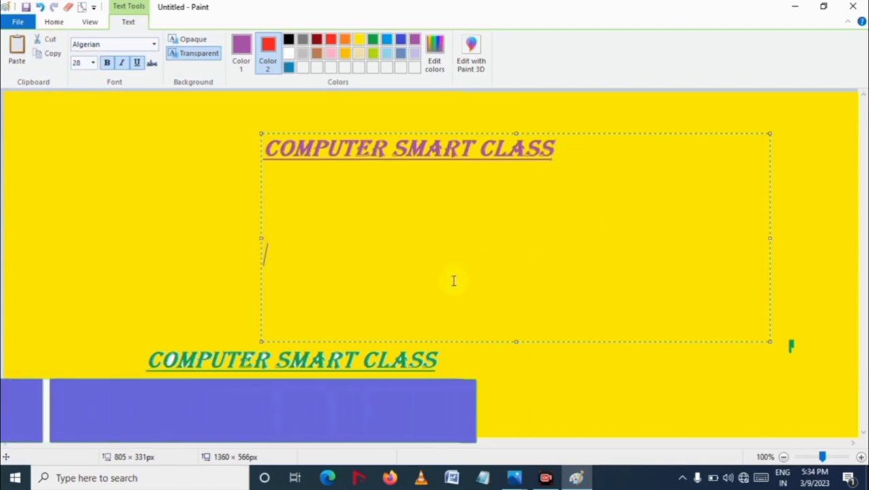
key("Return")
key("Return")
key("Return")
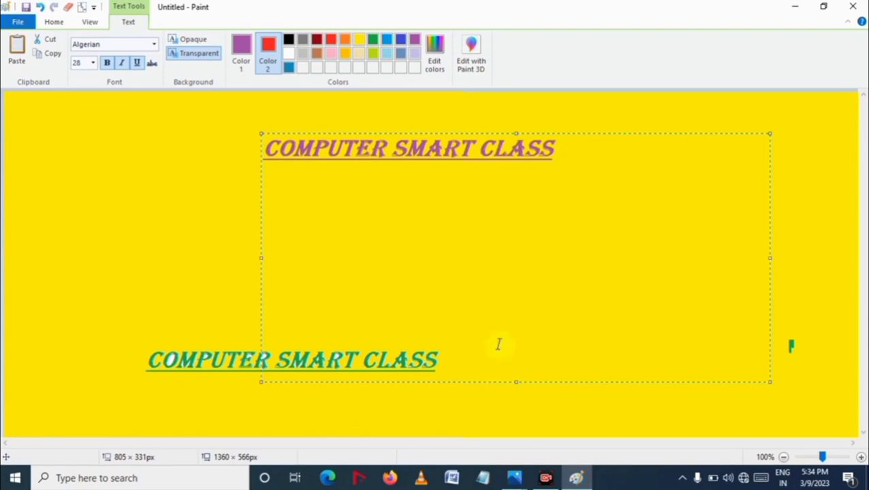
left_click(19, 47)
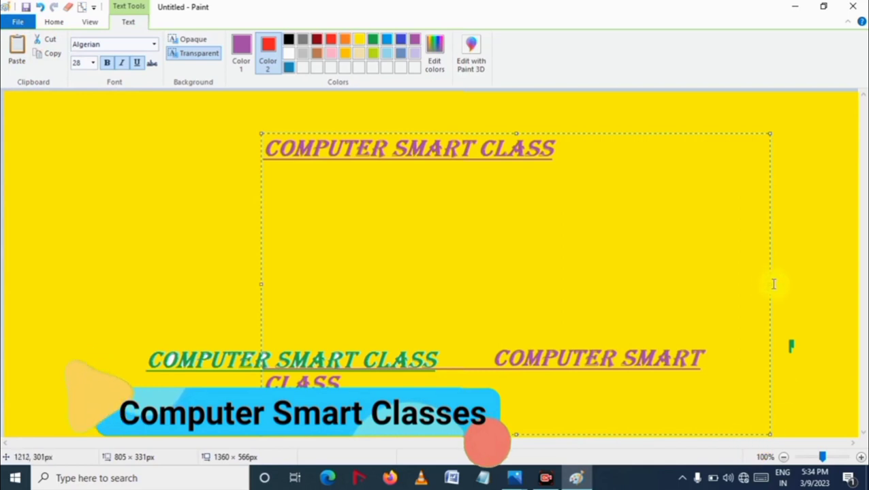
Step: Widen the text box to about 912 × 476 px and move it slightly upward
left_click_drag(770, 284, 839, 285)
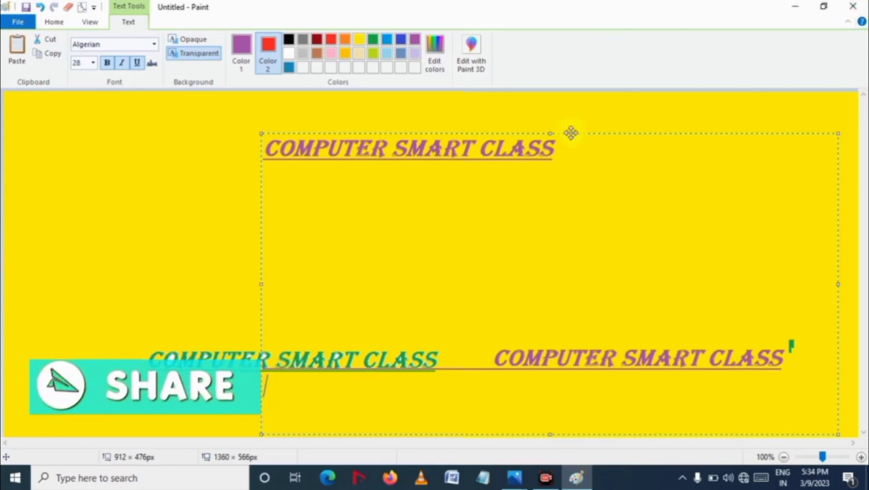
mouse_move(556, 125)
left_mouse_down()
mouse_move(549, 121)
mouse_move(557, 119)
left_mouse_up()
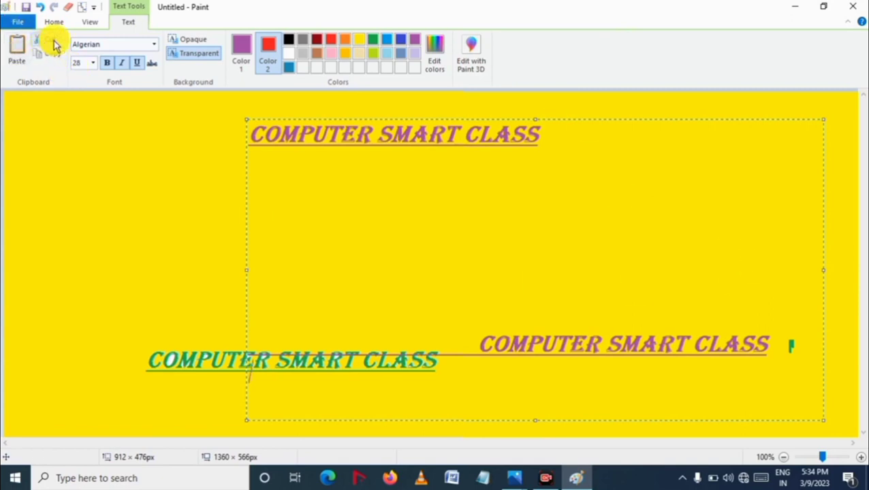
Step: Cut the upper line of text from the box, then paste it
left_click_drag(253, 133, 549, 156)
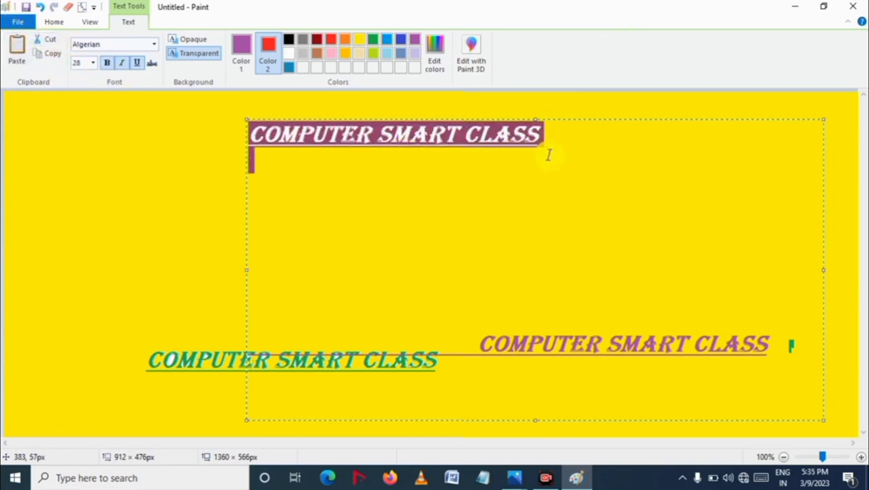
left_click(52, 41)
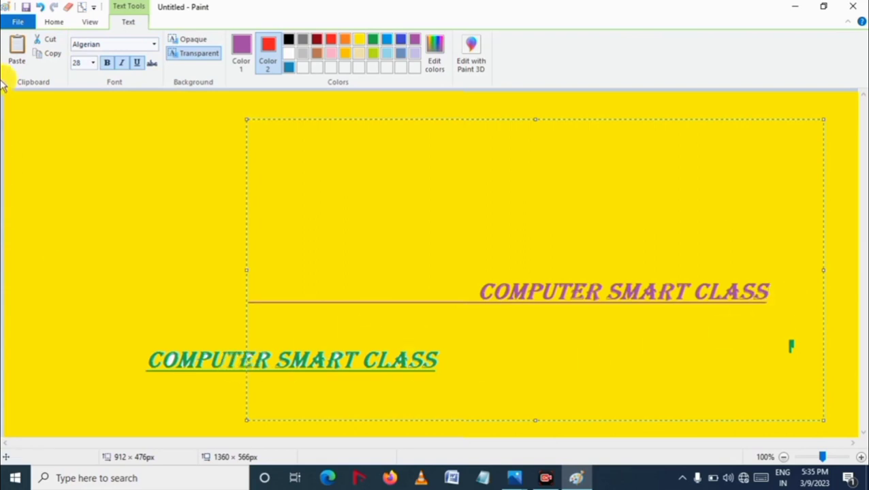
left_click(17, 52)
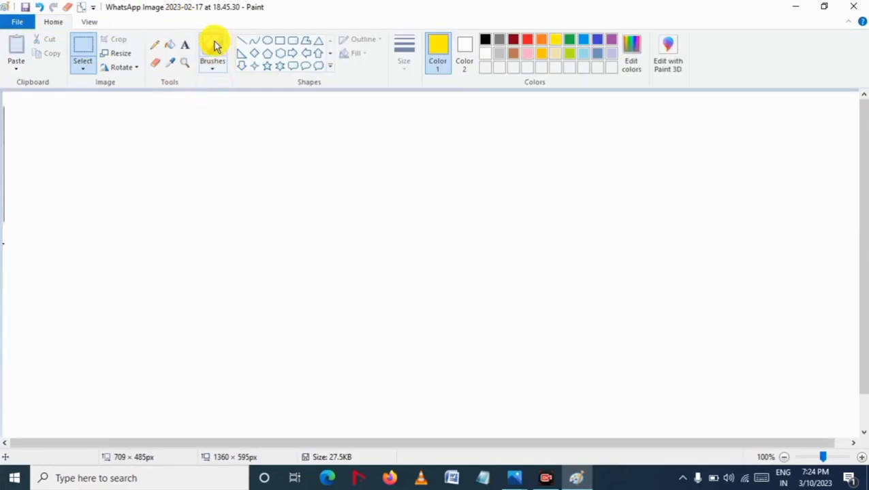
Step: Choose the basic Brush and paint a yellow stroke near the top left of the canvas
left_click(215, 77)
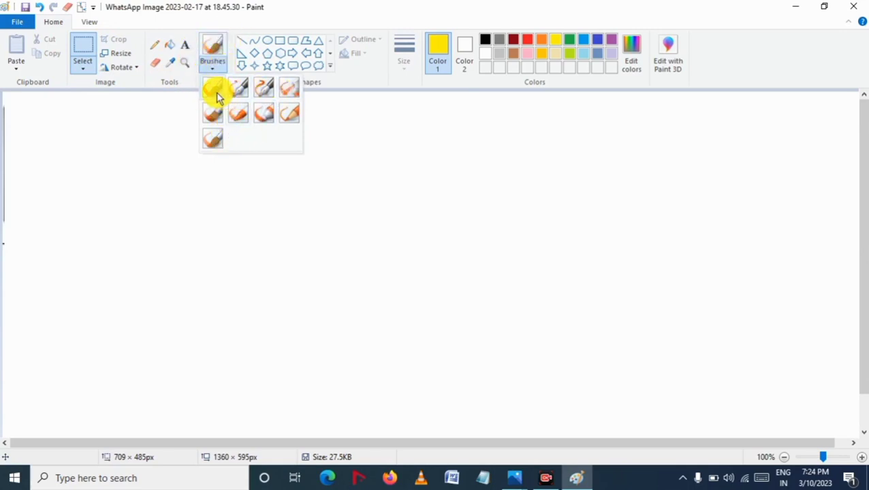
left_click(217, 95)
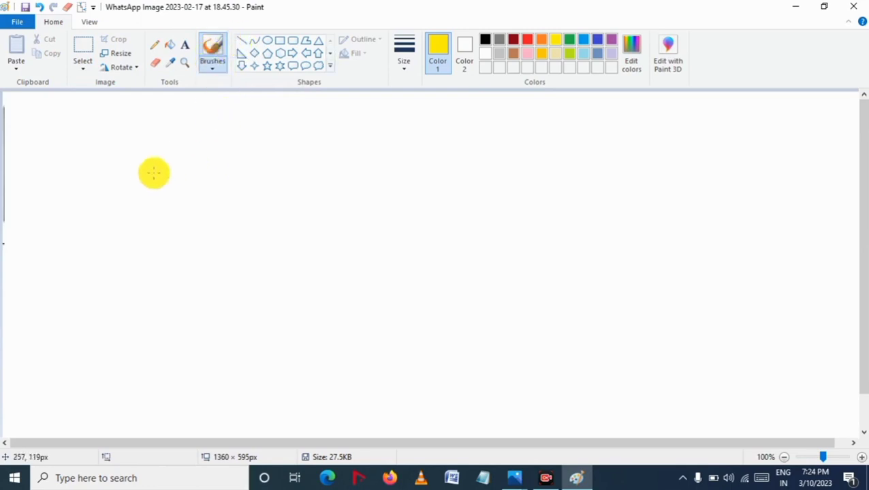
mouse_move(147, 155)
left_mouse_down()
mouse_move(251, 162)
mouse_move(285, 152)
mouse_move(198, 153)
mouse_move(202, 169)
mouse_move(161, 157)
left_mouse_up()
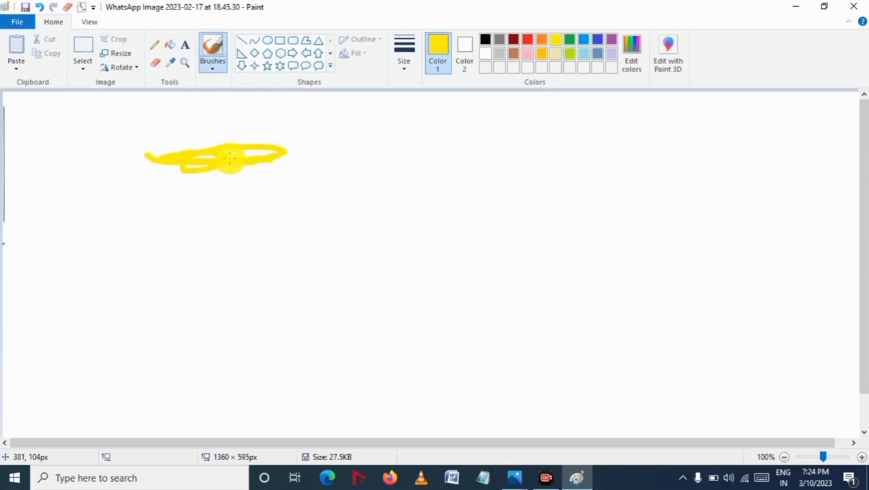
Step: Switch to Calligraphy brush 1 and paint a yellow stroke below the first
left_click(212, 67)
left_click(236, 95)
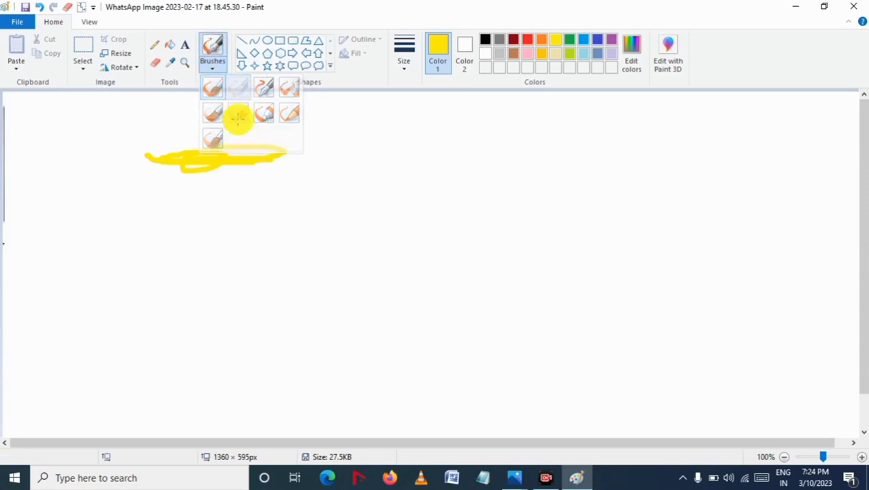
mouse_move(159, 187)
left_mouse_down()
mouse_move(249, 187)
mouse_move(173, 196)
left_mouse_up()
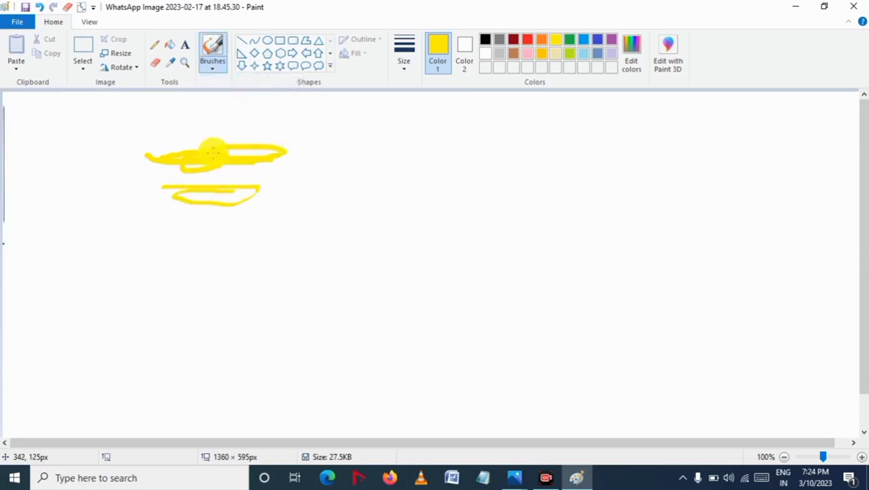
Step: Switch to Calligraphy brush 2 and paint a looping yellow stroke
left_click(211, 68)
left_click(270, 94)
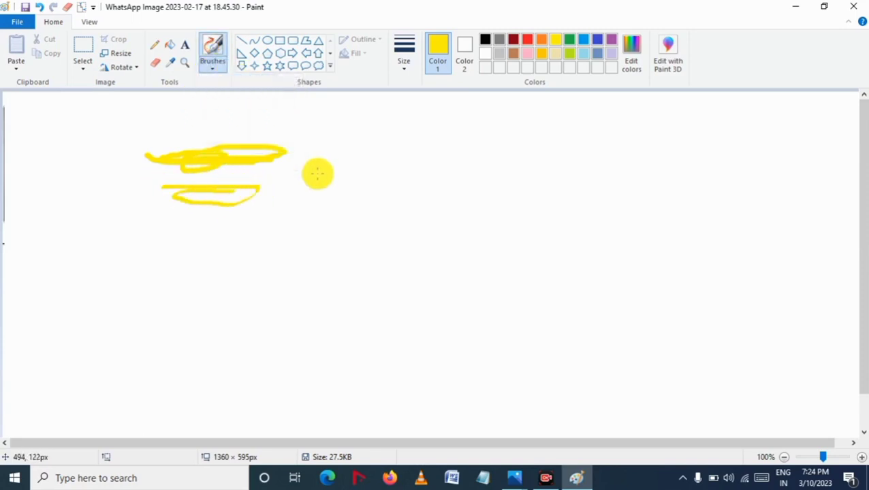
mouse_move(178, 208)
left_mouse_down()
mouse_move(281, 230)
mouse_move(220, 254)
mouse_move(220, 230)
mouse_move(274, 245)
mouse_move(239, 275)
mouse_move(228, 259)
mouse_move(295, 269)
mouse_move(288, 302)
mouse_move(291, 282)
mouse_move(359, 246)
mouse_move(254, 282)
left_mouse_up()
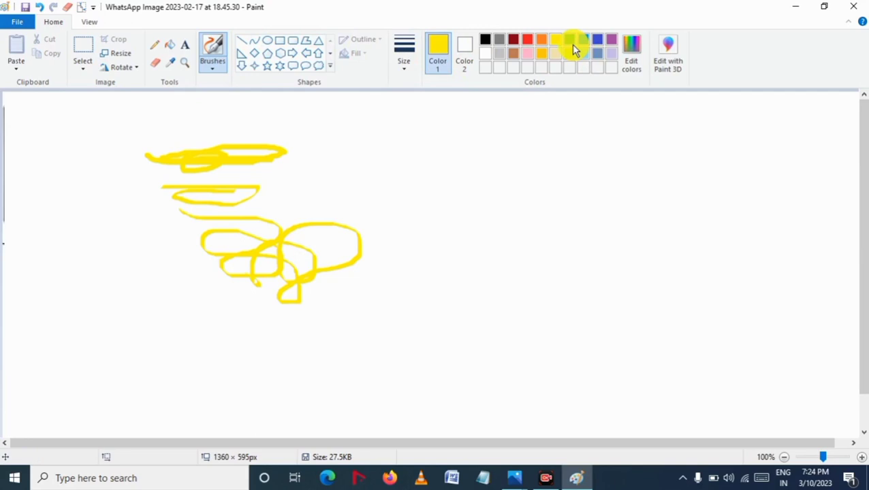
Step: Switch to the Airbrush and spray a green scribble to the right of the yellow strokes
left_click(216, 68)
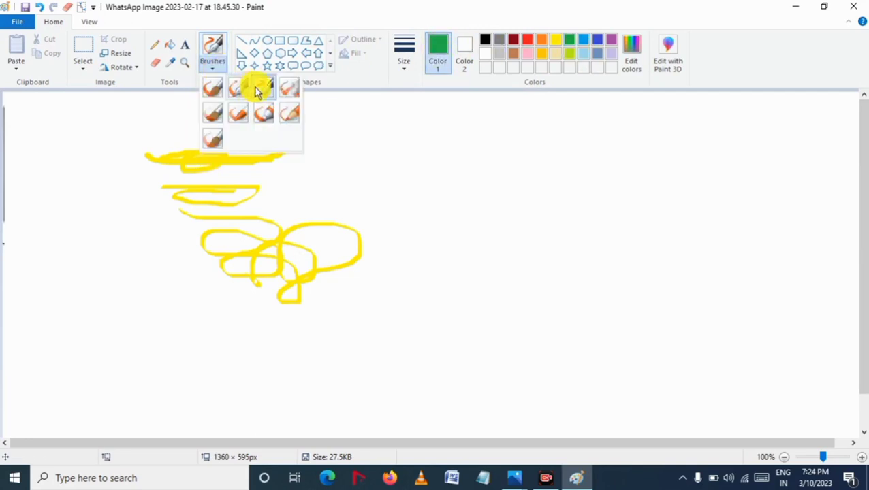
left_click(294, 91)
mouse_move(368, 156)
left_mouse_down()
mouse_move(437, 165)
mouse_move(457, 195)
mouse_move(360, 180)
mouse_move(483, 182)
mouse_move(393, 184)
mouse_move(398, 242)
mouse_move(455, 213)
mouse_move(486, 244)
mouse_move(469, 210)
mouse_move(490, 197)
mouse_move(519, 203)
mouse_move(426, 216)
mouse_move(448, 154)
mouse_move(567, 165)
mouse_move(578, 199)
mouse_move(425, 169)
mouse_move(528, 186)
mouse_move(441, 201)
mouse_move(469, 139)
mouse_move(384, 200)
mouse_move(467, 208)
mouse_move(443, 248)
mouse_move(499, 281)
mouse_move(466, 288)
mouse_move(455, 273)
mouse_move(533, 282)
left_mouse_up()
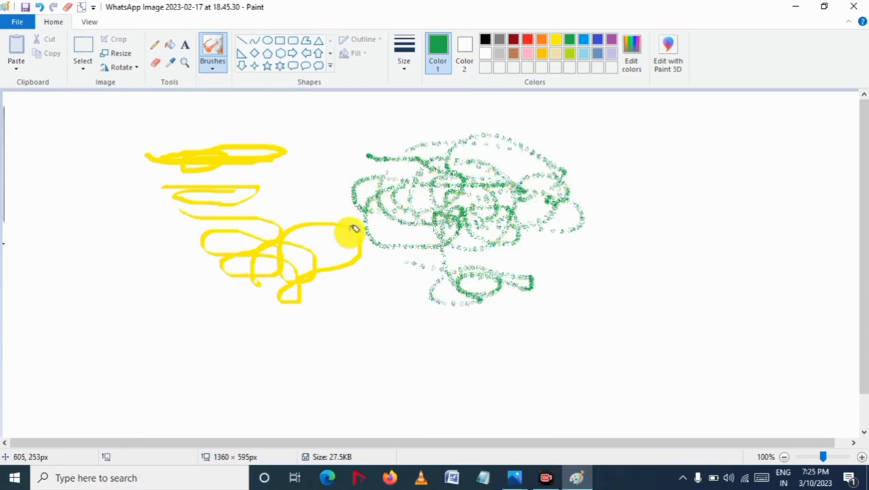
Step: Switch to the Watercolor brush and paint three green strokes across the lower canvas
left_click(213, 65)
left_click(213, 135)
mouse_move(94, 192)
left_mouse_down()
mouse_move(91, 231)
mouse_move(131, 298)
mouse_move(145, 226)
mouse_move(101, 228)
mouse_move(95, 283)
mouse_move(126, 341)
mouse_move(266, 348)
mouse_move(352, 333)
left_mouse_up()
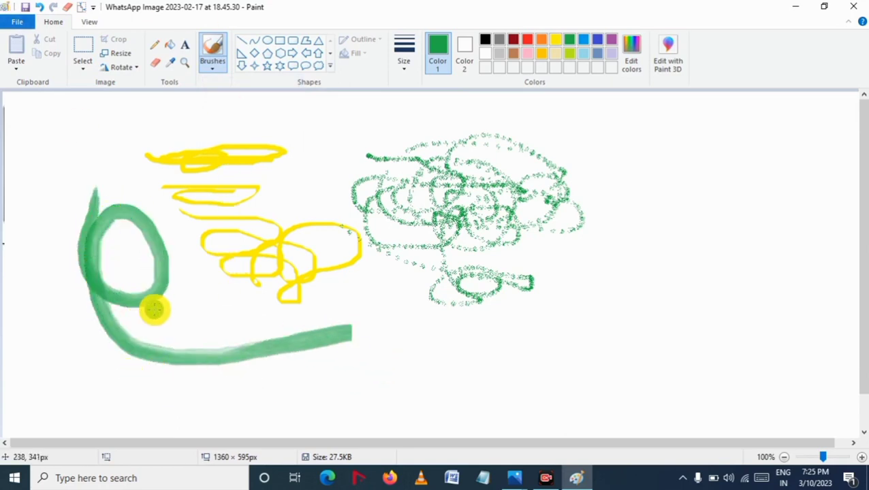
left_click_drag(155, 315, 451, 321)
mouse_move(330, 395)
left_mouse_down()
mouse_move(556, 355)
mouse_move(553, 329)
left_mouse_up()
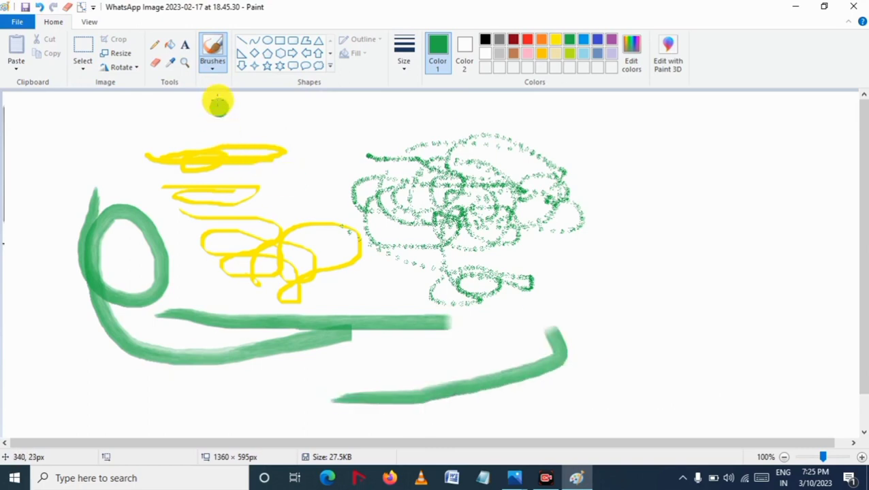
Step: Switch to the Marker brush and paint a thick green looping stroke on the right of the canvas
left_click(212, 68)
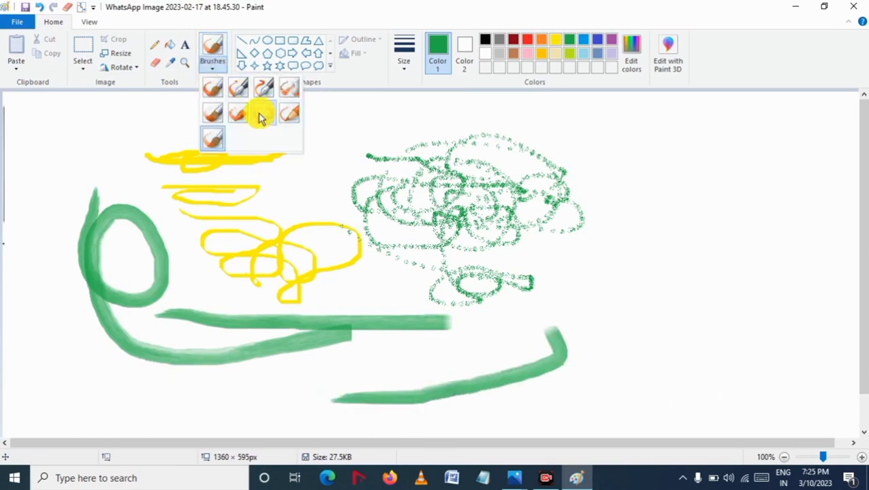
left_click(261, 114)
left_click_drag(515, 315, 538, 312)
mouse_move(581, 291)
left_mouse_down()
mouse_move(703, 276)
mouse_move(680, 300)
mouse_move(684, 249)
mouse_move(735, 227)
mouse_move(722, 354)
mouse_move(707, 295)
mouse_move(745, 178)
mouse_move(675, 178)
mouse_move(664, 199)
mouse_move(715, 197)
left_mouse_up()
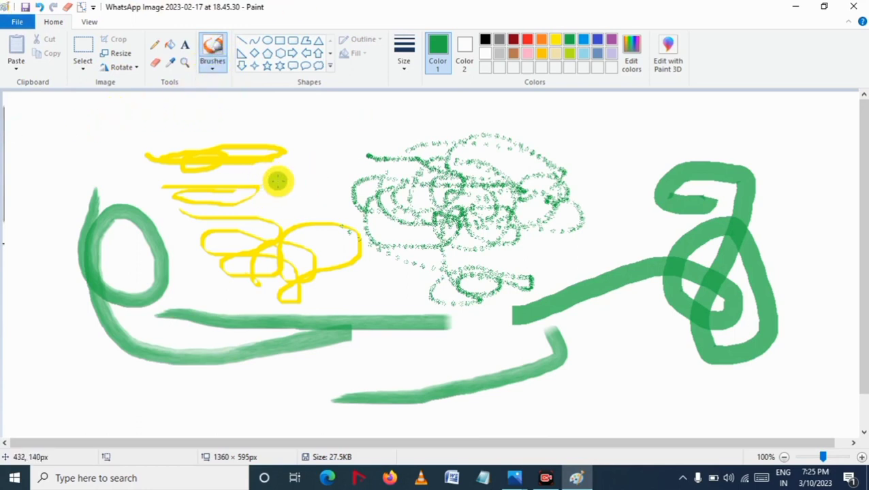
Step: Switch to the Crayon brush and paint looping green crayon strokes across the whole canvas
left_click(215, 67)
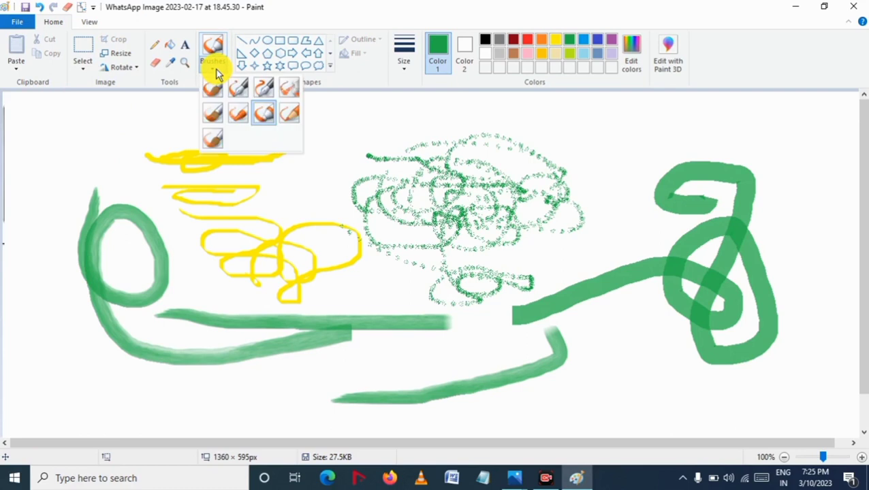
left_click(235, 115)
mouse_move(145, 127)
left_mouse_down()
mouse_move(275, 130)
mouse_move(202, 158)
mouse_move(151, 143)
mouse_move(408, 137)
left_mouse_up()
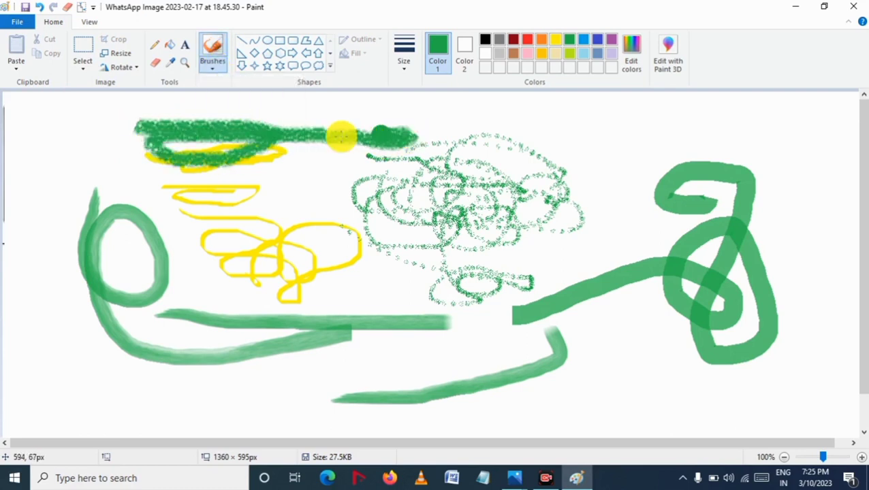
mouse_move(341, 136)
left_mouse_down()
mouse_move(369, 181)
mouse_move(549, 135)
mouse_move(698, 140)
mouse_move(591, 185)
left_mouse_up()
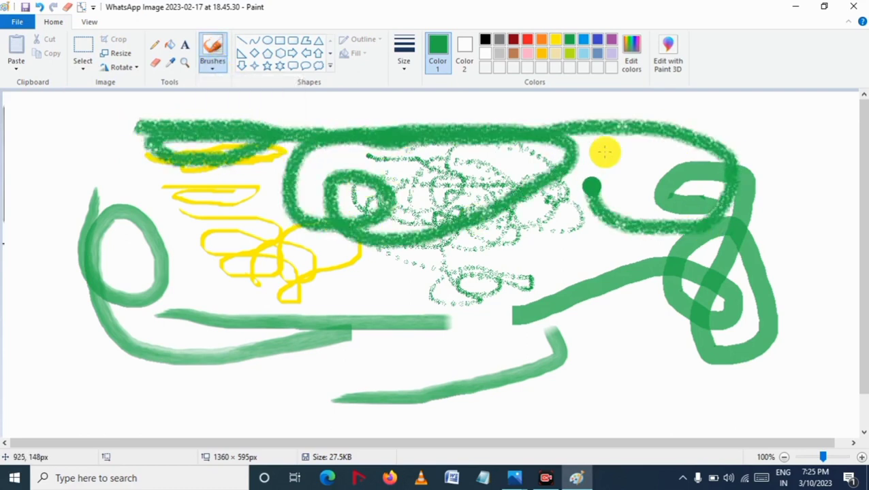
mouse_move(605, 153)
left_mouse_down()
mouse_move(794, 196)
mouse_move(790, 271)
mouse_move(806, 257)
mouse_move(796, 388)
mouse_move(645, 390)
mouse_move(629, 334)
mouse_move(571, 359)
mouse_move(542, 295)
mouse_move(383, 288)
left_mouse_up()
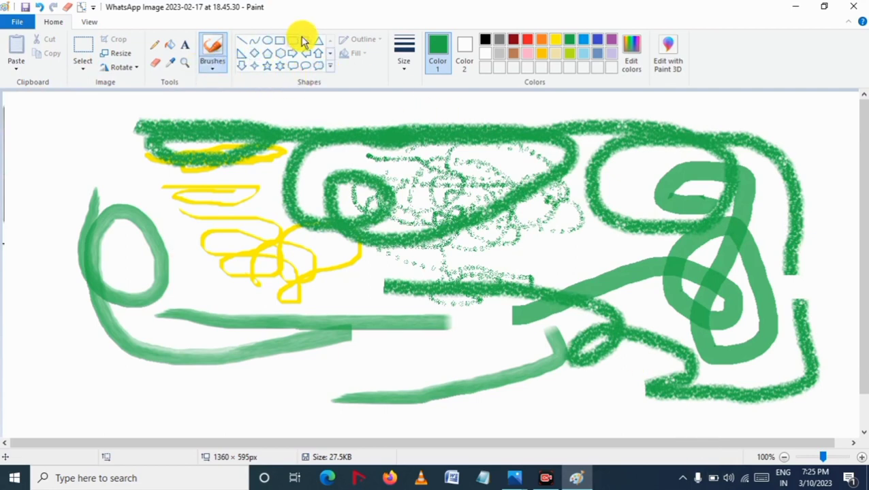
Step: Select the entire drawing and delete it to clear the canvas
left_click(331, 71)
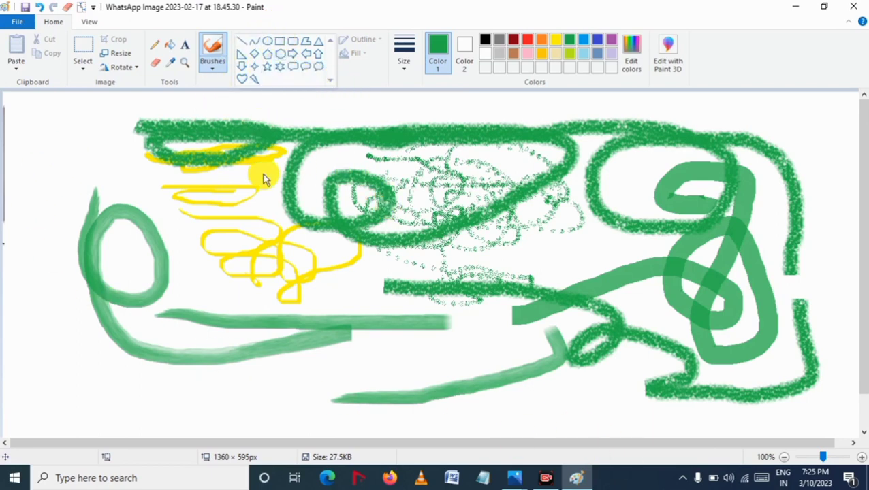
left_click(82, 51)
left_click_drag(40, 94, 354, 158)
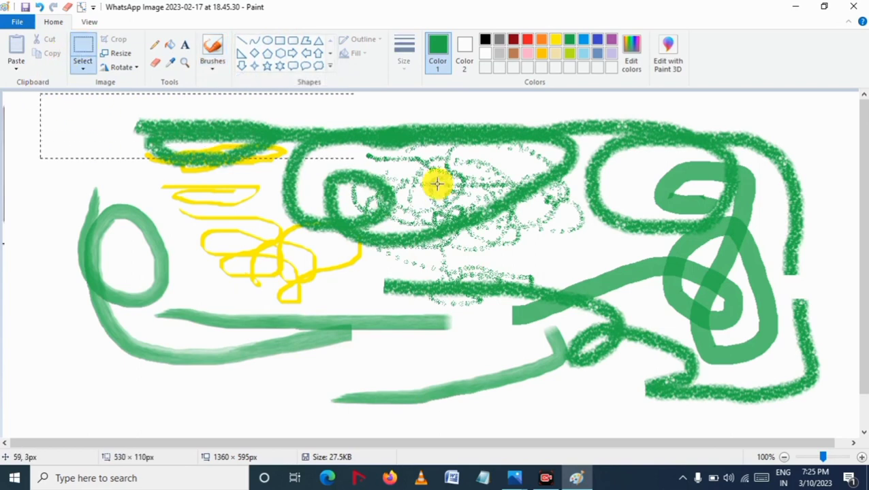
left_click_drag(437, 183, 846, 423)
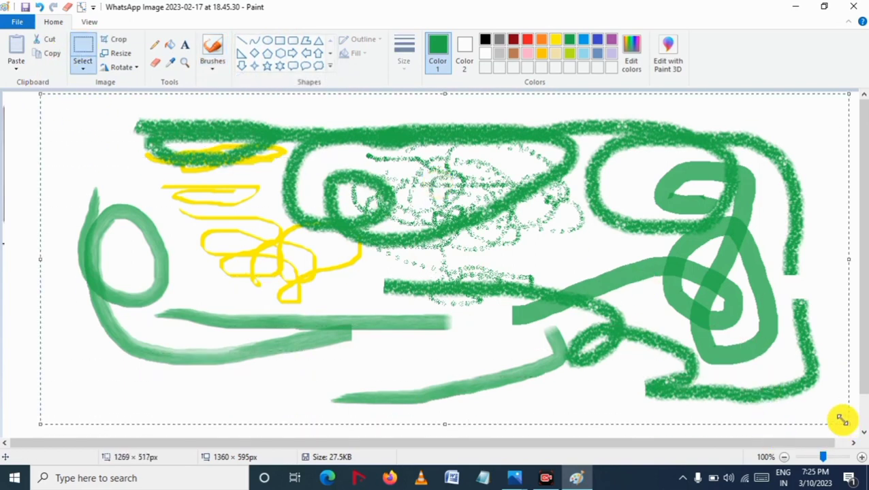
key("Delete")
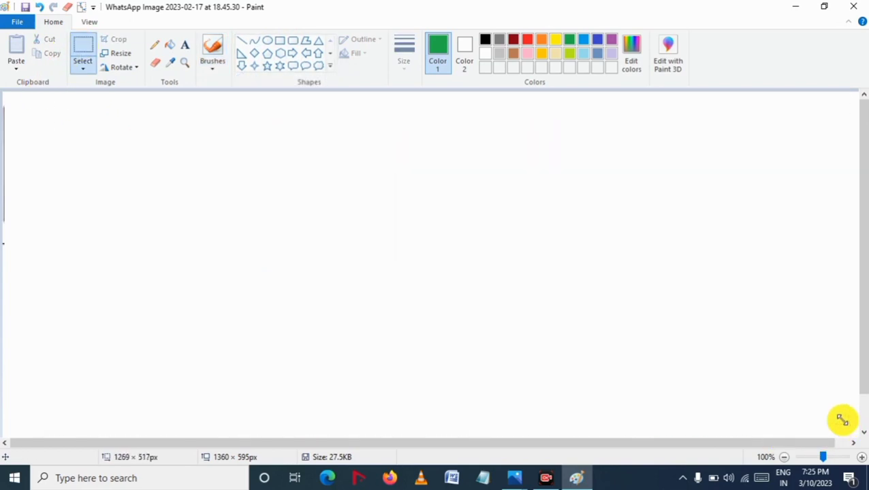
Step: Draw a green straight line with the Line tool, about 625 px long, and drag its end to tilt it
left_click(242, 40)
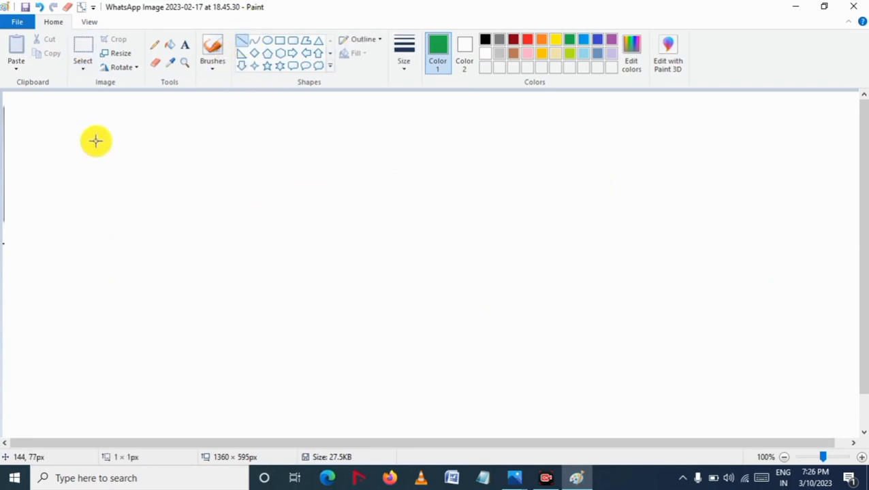
left_click_drag(96, 141, 492, 140)
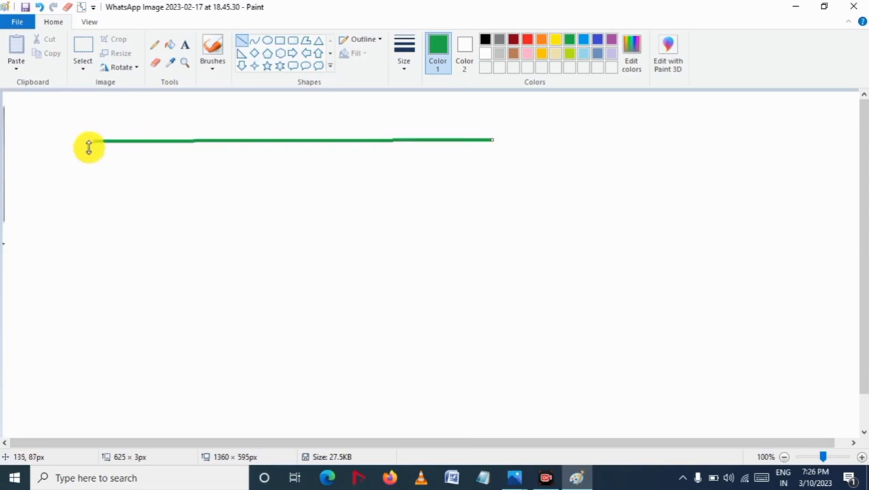
left_click_drag(93, 142, 230, 271)
left_click_drag(176, 304, 431, 143)
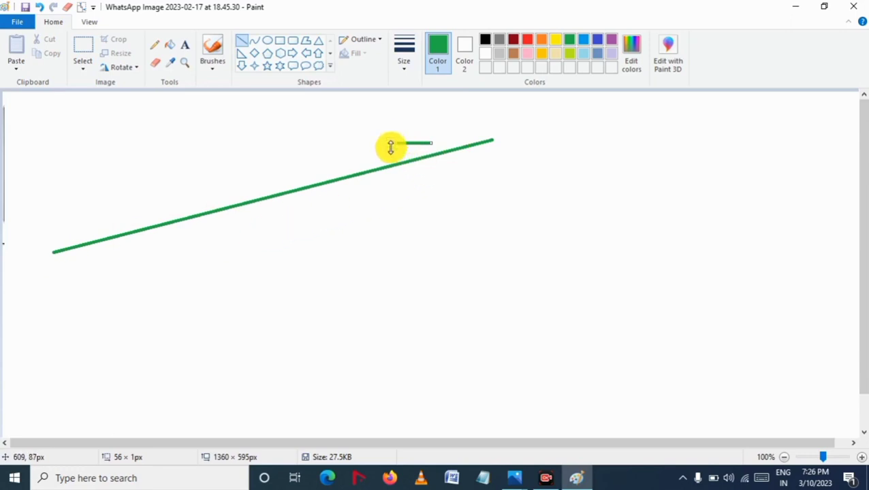
left_click(411, 249)
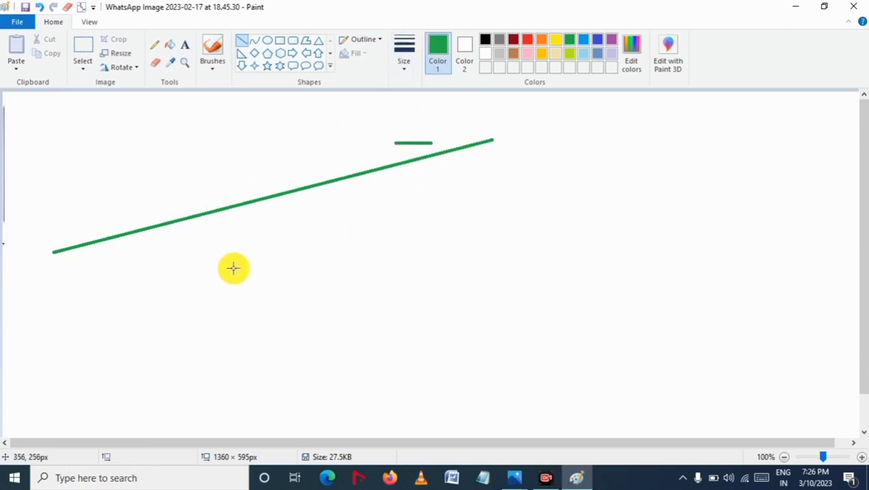
Step: Draw a second straight line below the first and drag its right end upward
left_click_drag(224, 251, 632, 239)
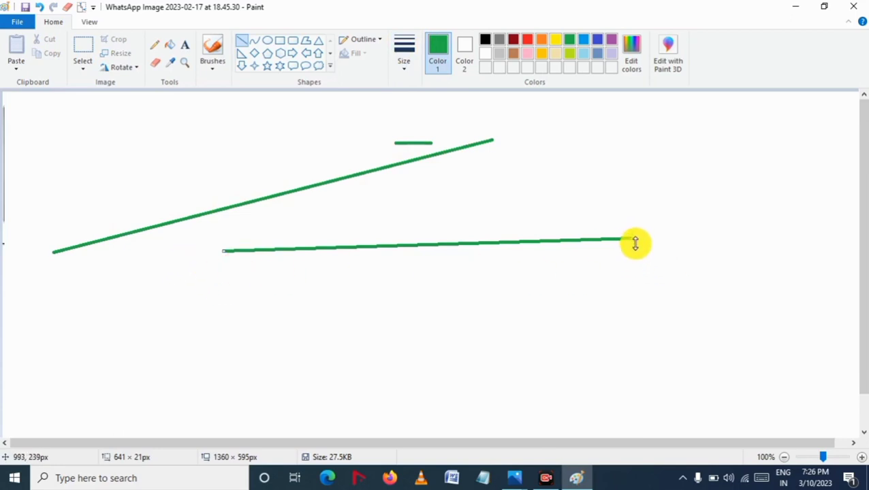
left_click_drag(633, 237, 564, 195)
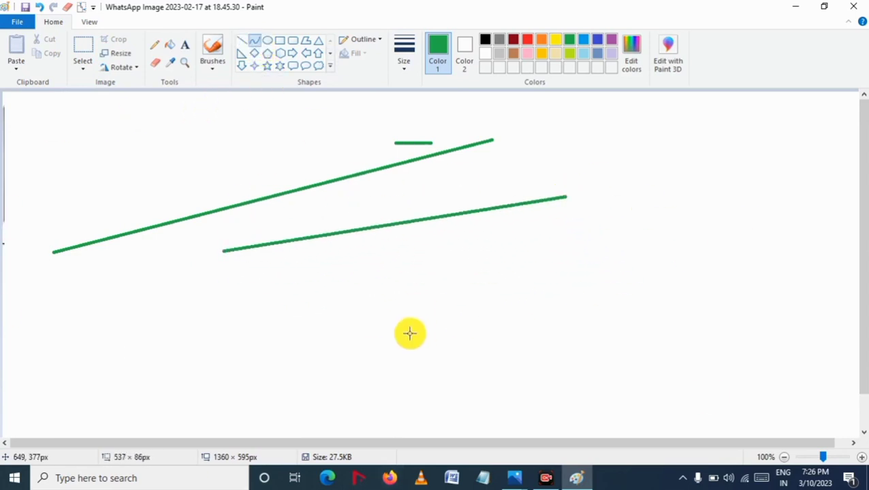
Step: Draw a curve with the Curve tool, bend it, move it to the right, and delete it
left_click_drag(252, 291, 620, 272)
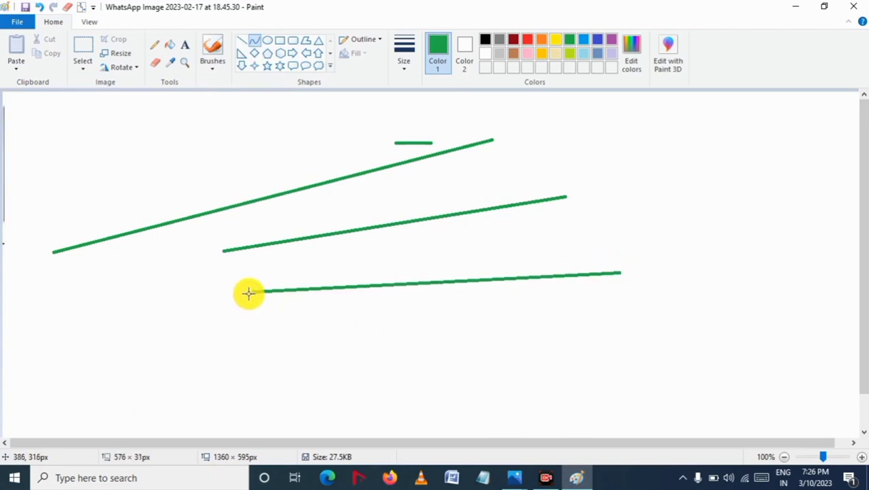
mouse_move(248, 294)
left_mouse_down()
mouse_move(353, 308)
mouse_move(453, 302)
mouse_move(439, 252)
mouse_move(426, 289)
mouse_move(427, 250)
mouse_move(413, 279)
mouse_move(403, 453)
left_mouse_up()
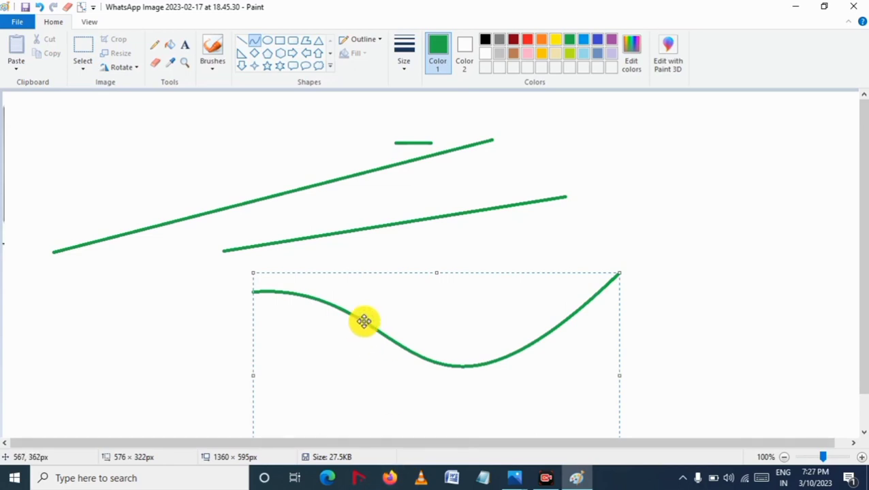
left_click_drag(364, 317, 605, 203)
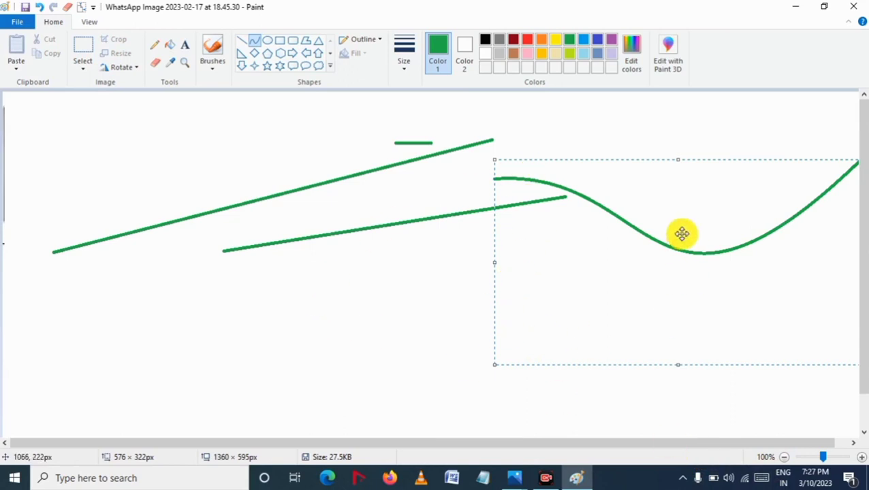
key("Delete")
Step: Select the remaining lines and delete them to clear the canvas
left_click(81, 50)
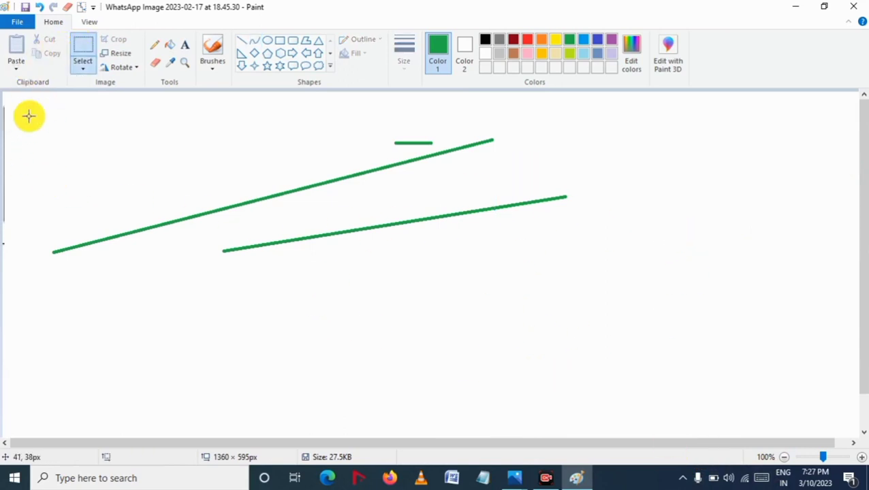
left_click_drag(30, 101, 612, 301)
key("Delete")
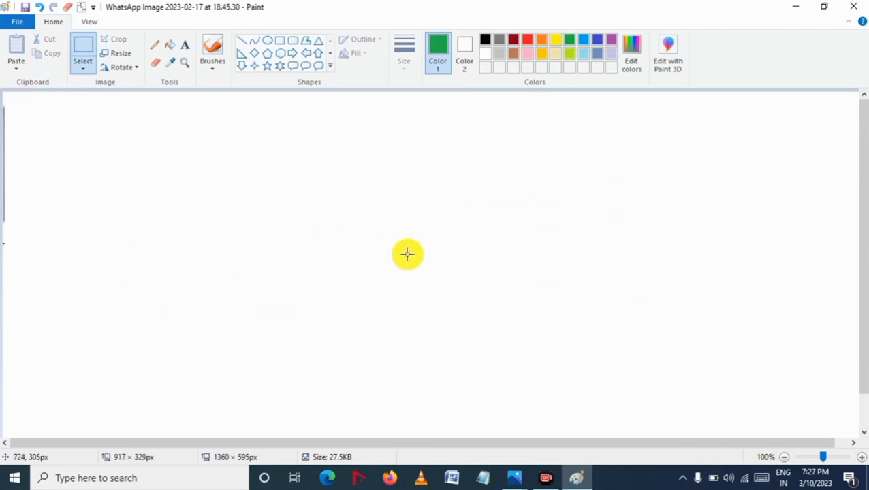
Step: Choose the Curve tool with a thicker size and draw a wavy curve across the upper canvas
left_click(255, 40)
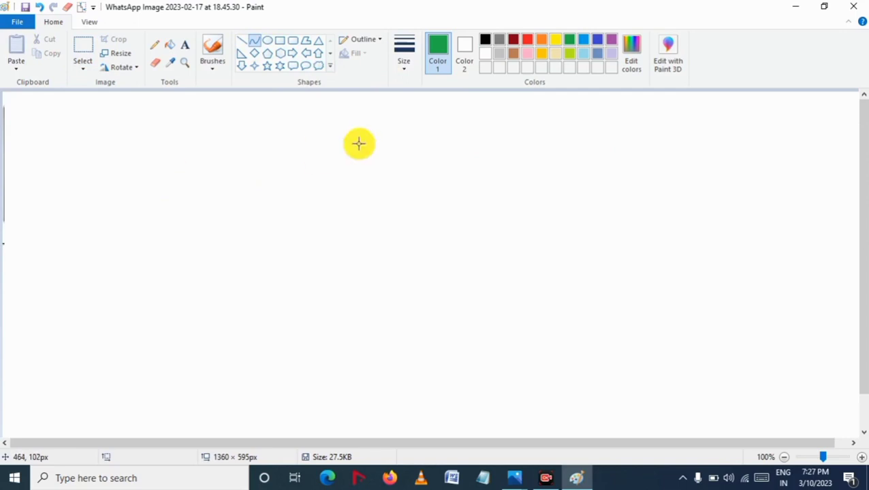
left_click(405, 68)
left_click(416, 165)
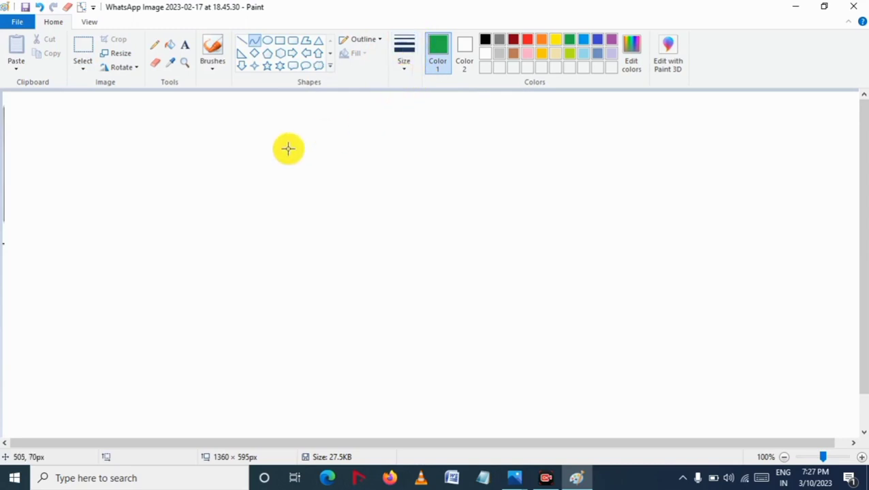
left_click_drag(194, 171, 631, 161)
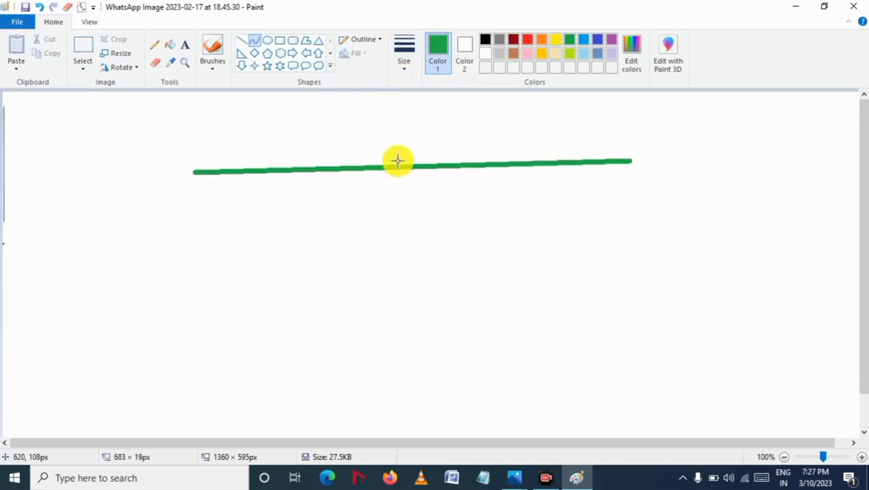
mouse_move(390, 166)
left_mouse_down()
mouse_move(397, 322)
mouse_move(301, 245)
mouse_move(304, 251)
mouse_move(384, 190)
mouse_move(401, 145)
mouse_move(357, 117)
mouse_move(228, 103)
left_mouse_up()
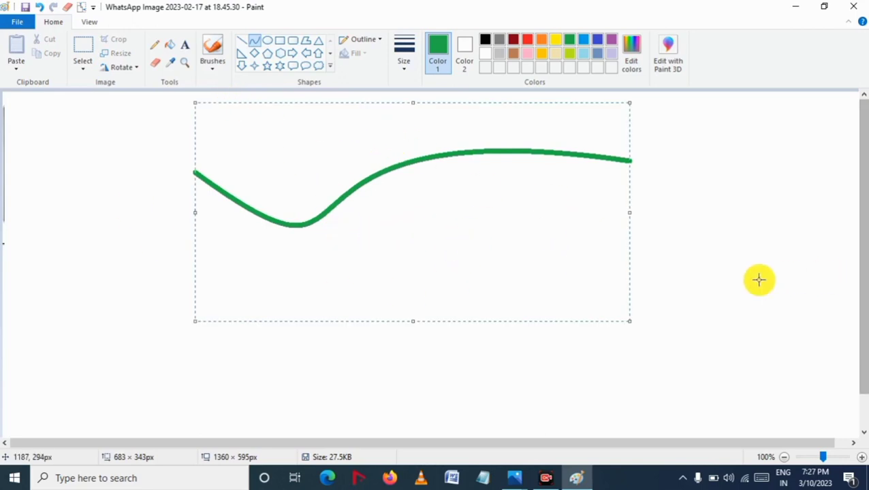
left_click(416, 170)
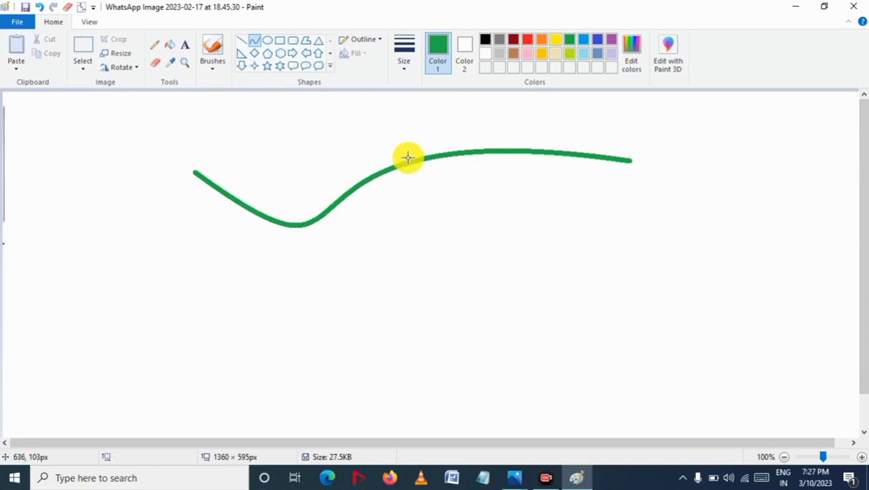
Step: Draw a second curve, bend it twice into a loop, and move it to the upper right
left_click_drag(407, 158, 531, 183)
left_click_drag(452, 172, 283, 301)
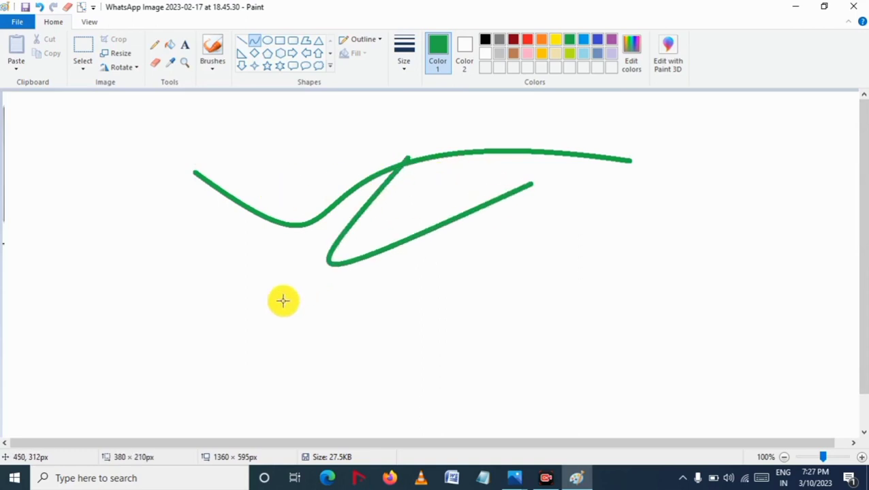
mouse_move(442, 245)
left_mouse_down()
mouse_move(681, 293)
mouse_move(853, 290)
mouse_move(834, 293)
left_mouse_up()
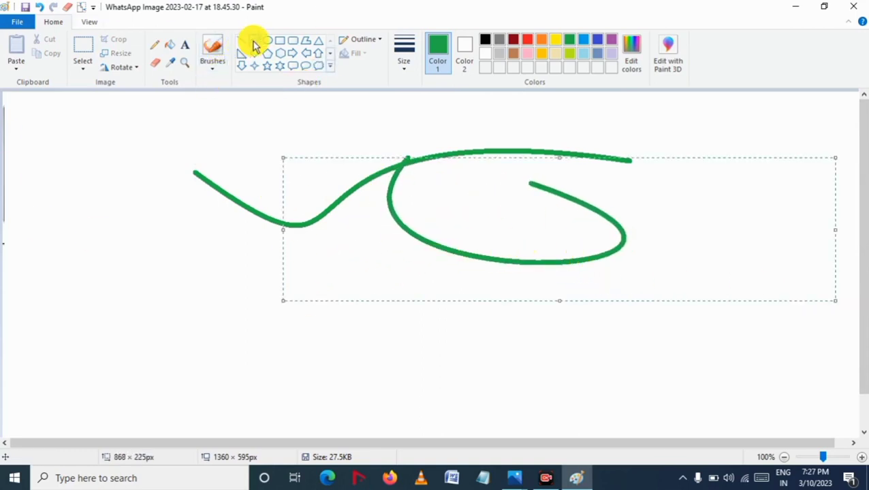
left_click_drag(496, 253, 711, 154)
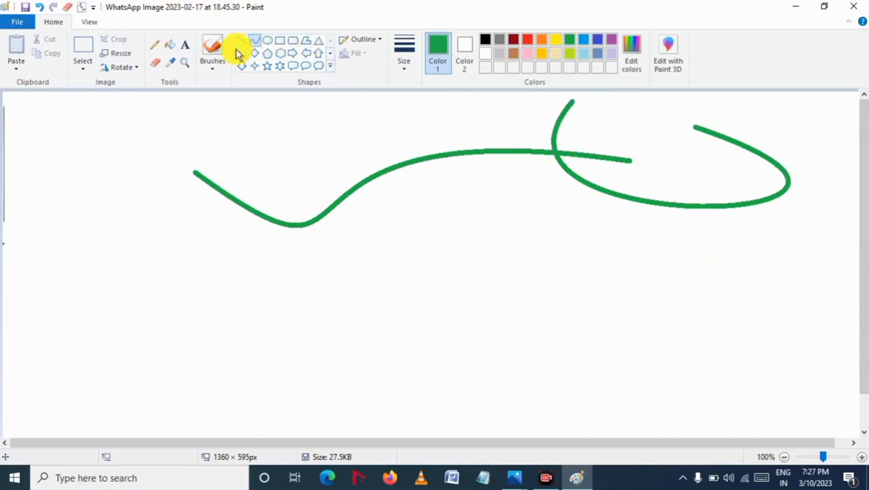
Step: Draw an oval about 288 × 349 px with the Oval tool and move it to the upper left
left_click(330, 67)
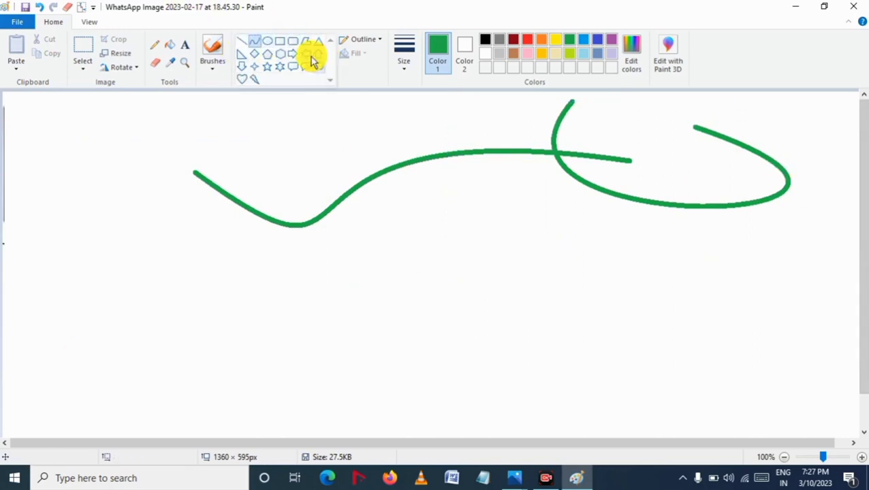
left_click(266, 41)
left_click_drag(62, 143, 245, 365)
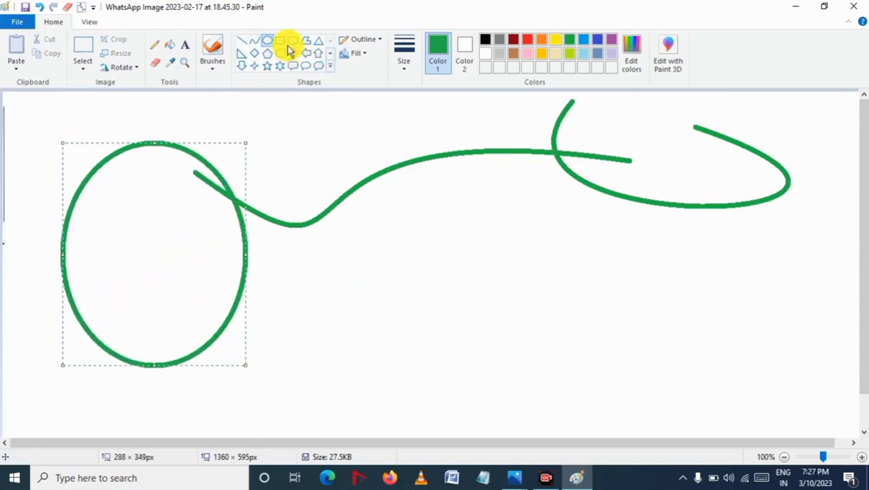
left_click_drag(175, 262, 246, 264)
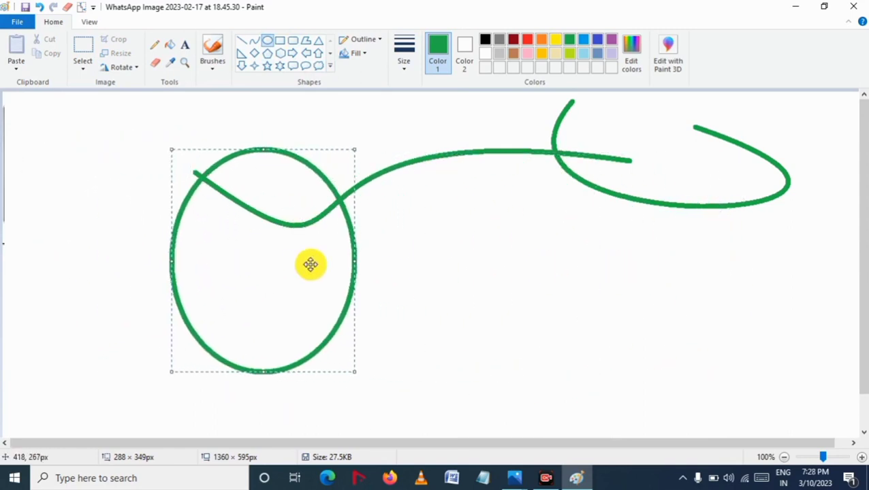
left_click_drag(240, 212, 154, 170)
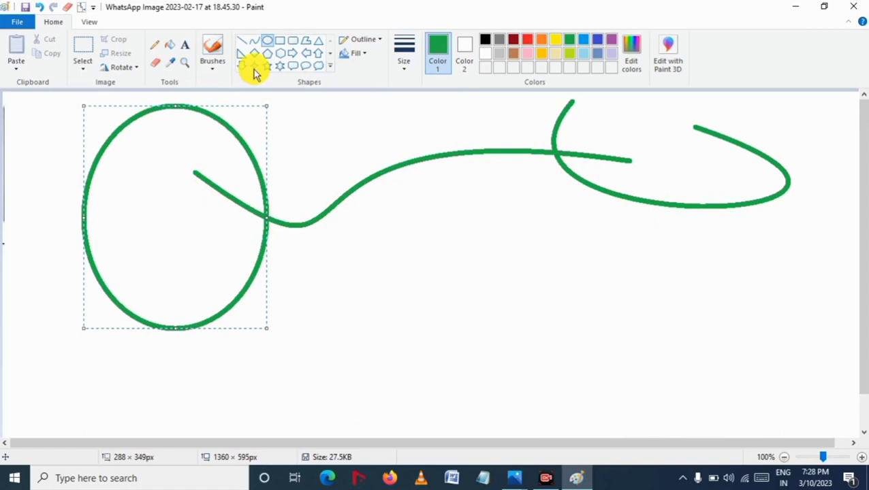
Step: Draw a rectangle about 602 × 232 px below the curves with the Rectangle tool
left_click(280, 41)
left_click_drag(344, 206, 727, 354)
Step: Draw a heart about 188 × 137 px inside the oval with the Heart shape and nudge it into place
left_click(331, 67)
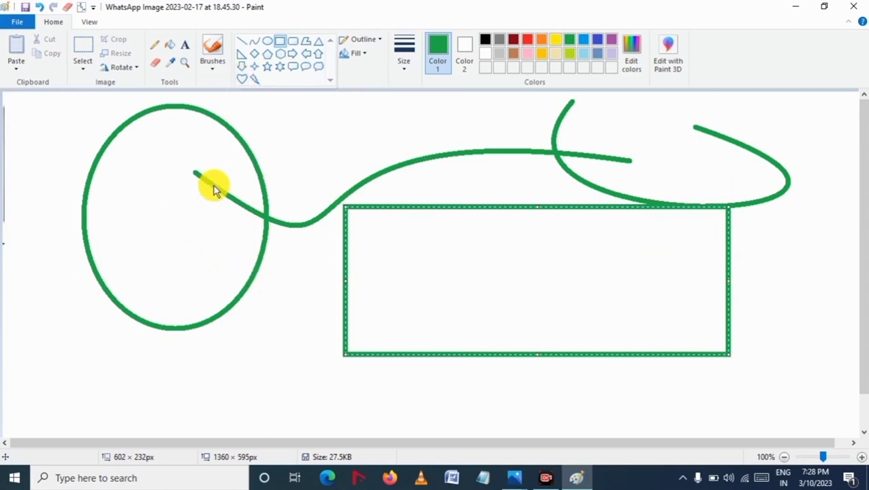
left_click(242, 80)
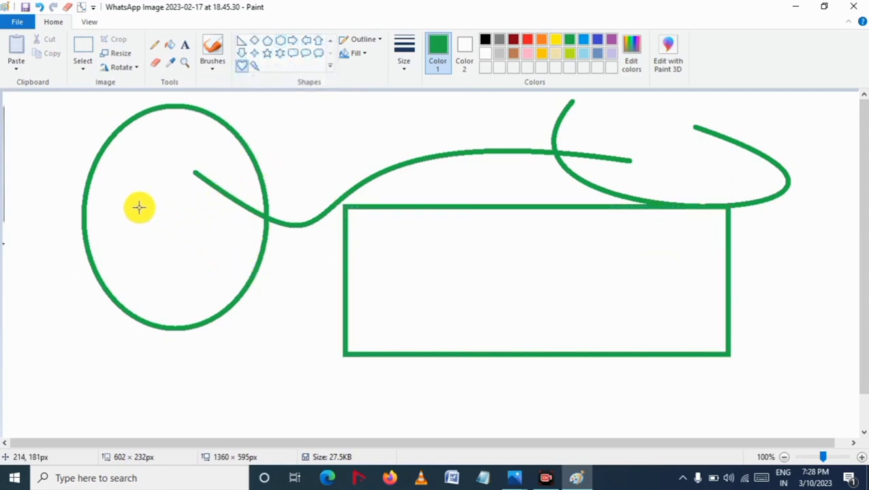
left_click_drag(137, 208, 259, 295)
left_click_drag(220, 253, 190, 247)
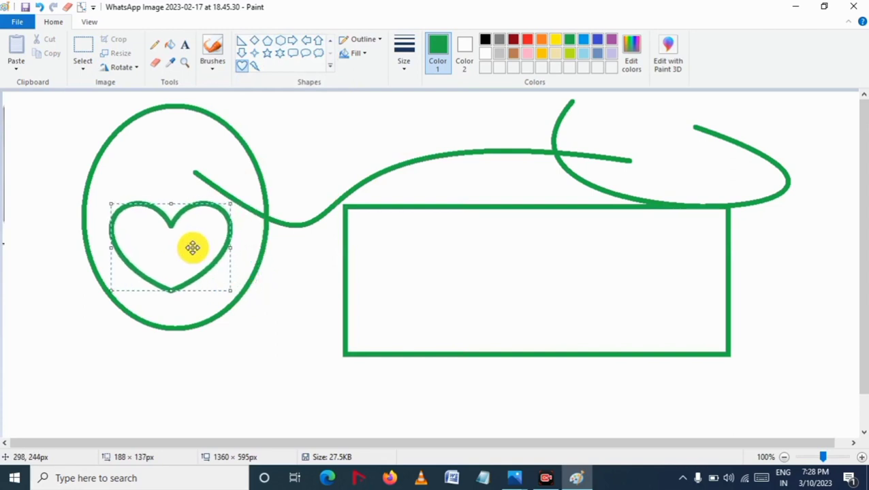
left_click(266, 311)
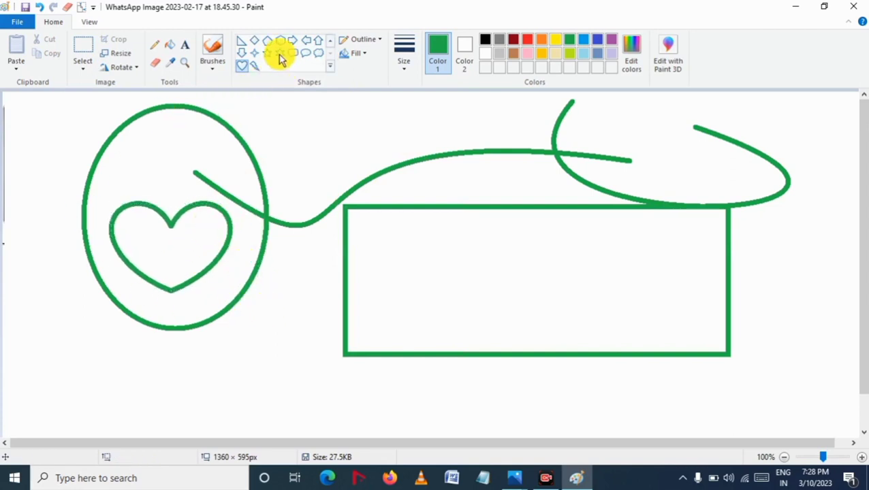
left_click(366, 57)
left_click(383, 88)
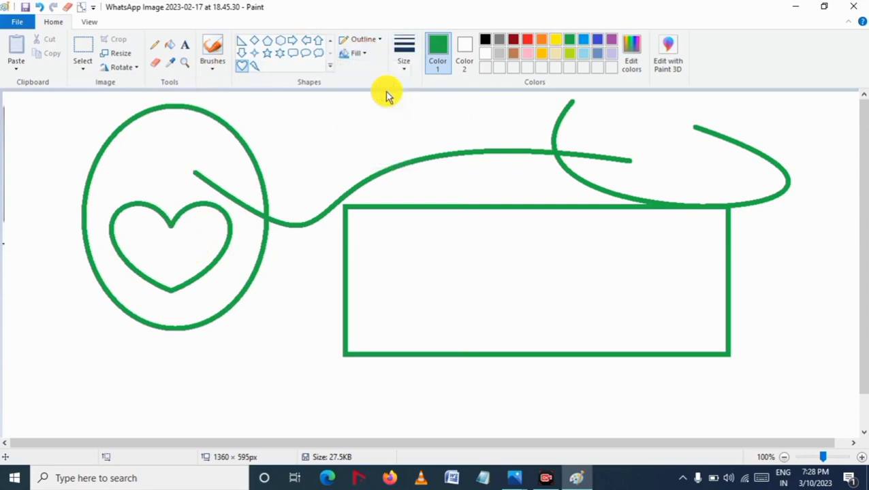
left_click(372, 56)
left_click(378, 41)
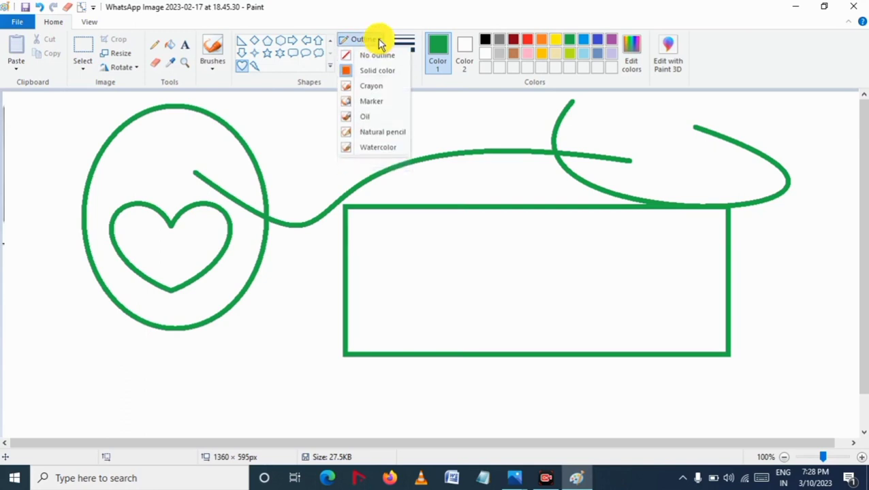
left_click(380, 39)
left_click(376, 41)
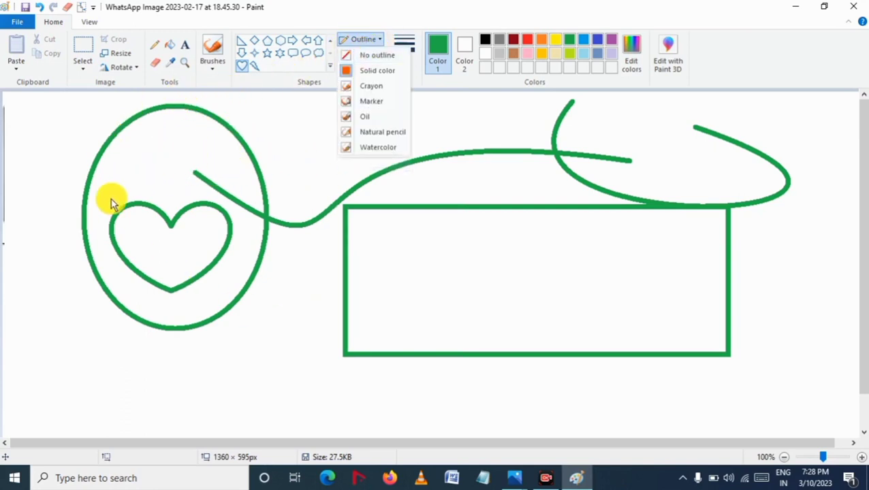
left_click(361, 93)
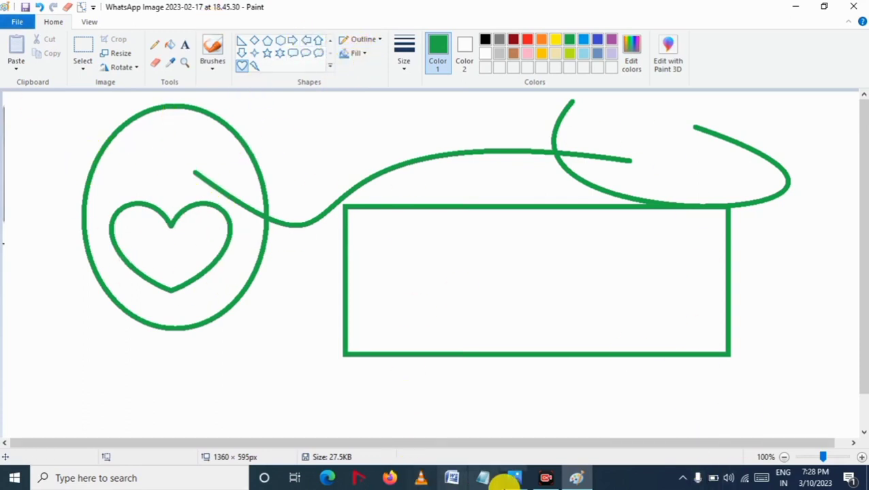
left_click(544, 478)
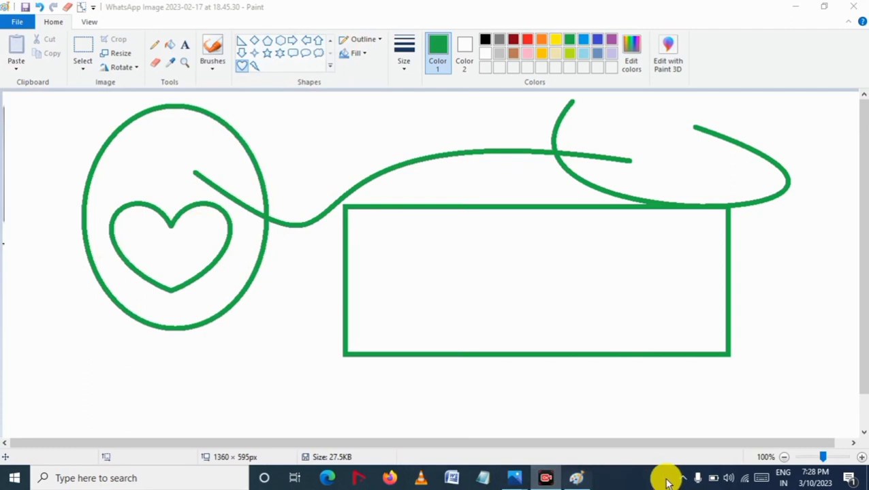
left_click(543, 479)
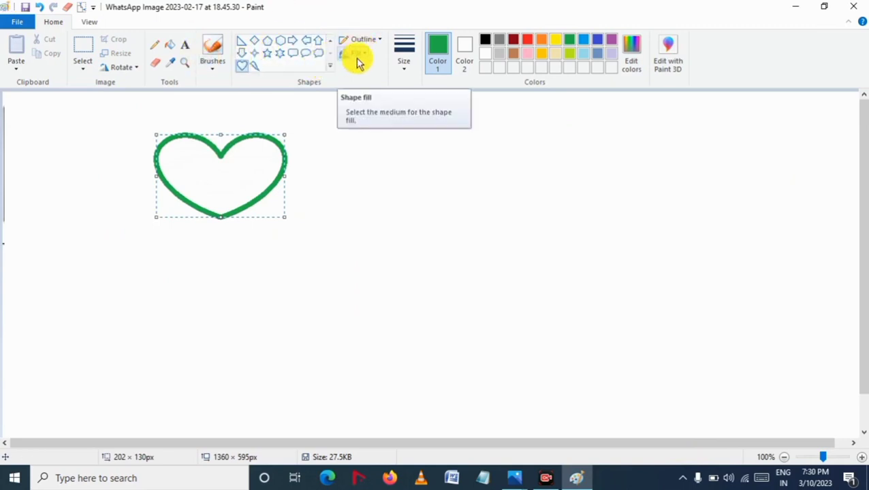
Step: Set the shape outline to No outline and draw a heart to the right of the existing heart
left_click(322, 169)
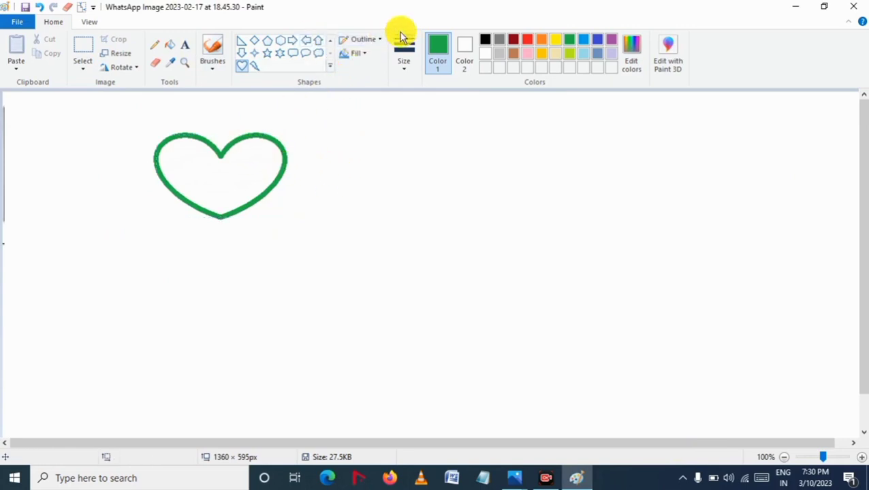
left_click(374, 41)
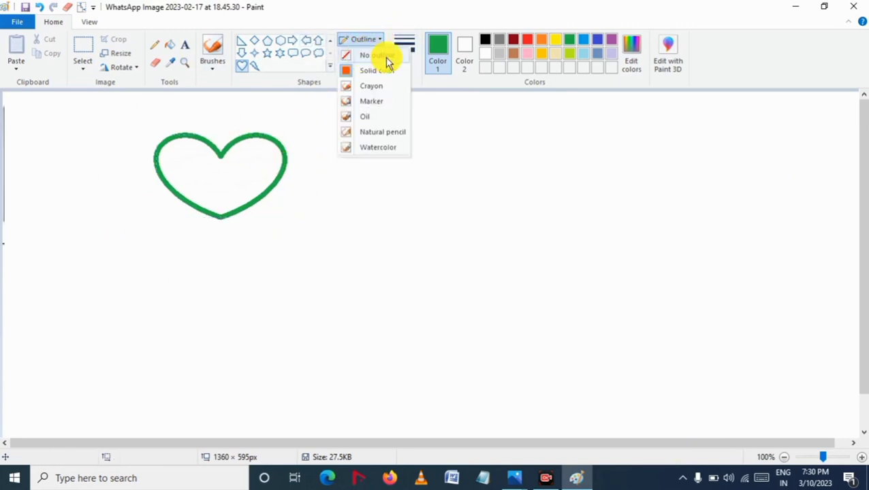
left_click(386, 58)
left_click_drag(356, 162, 414, 252)
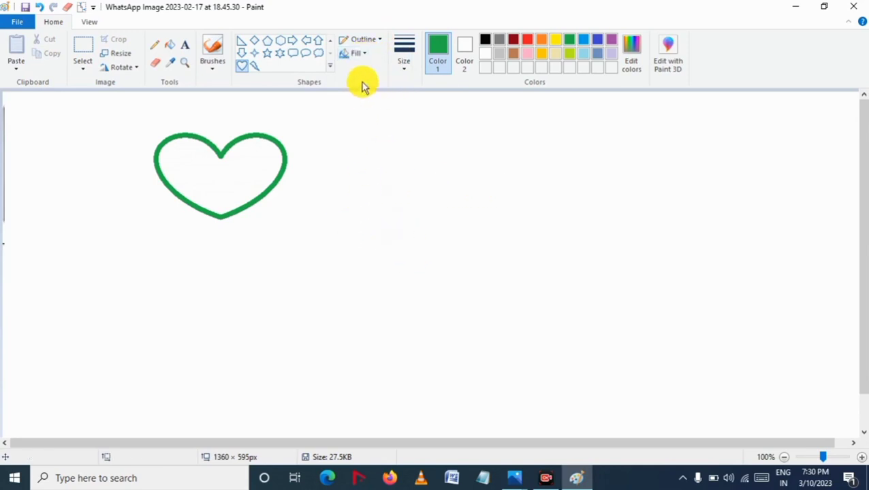
Step: Set both outline and fill to Solid color and draw a heart about 245 × 200 px beside the first
left_click(370, 41)
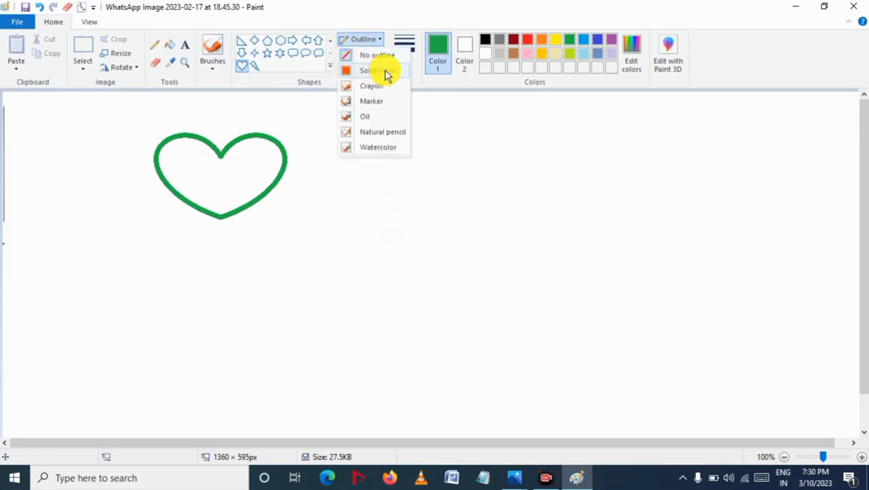
left_click(386, 73)
left_click(368, 58)
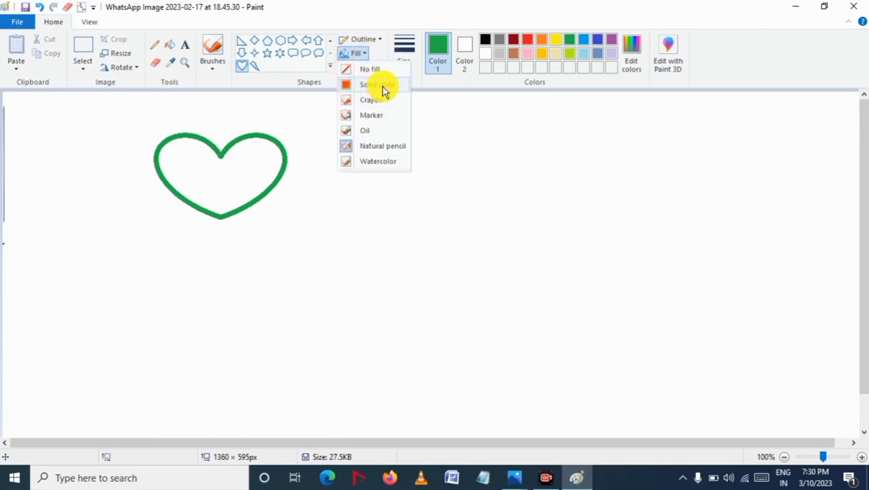
left_click(382, 87)
left_click_drag(336, 141, 494, 270)
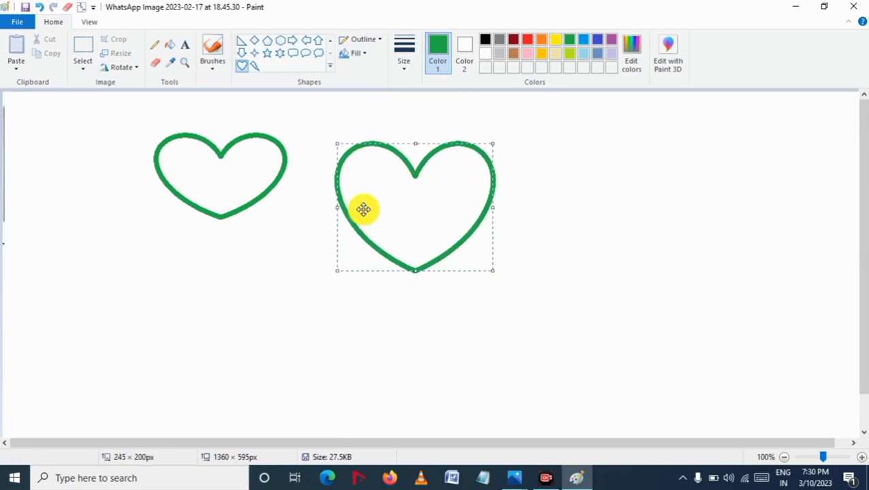
Step: Set the shape fill to Marker and draw a third heart about 199 × 177 px on the right
left_click(363, 58)
left_click(359, 96)
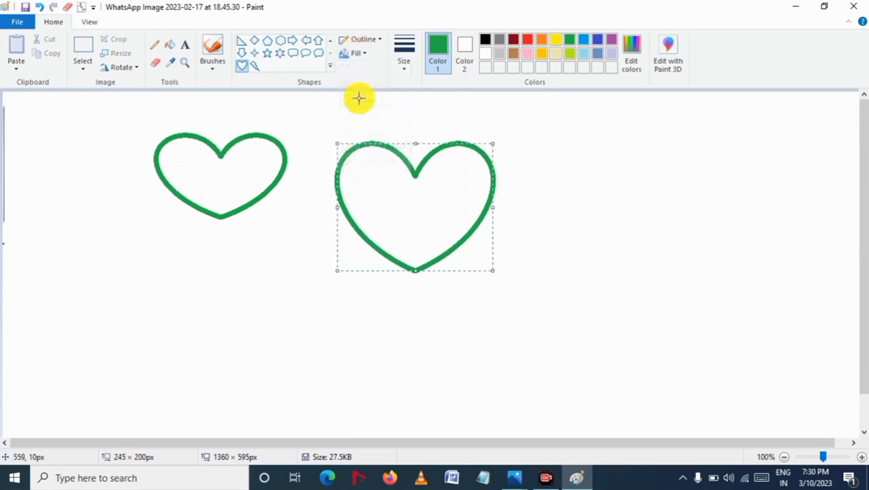
left_click(359, 54)
left_click(368, 107)
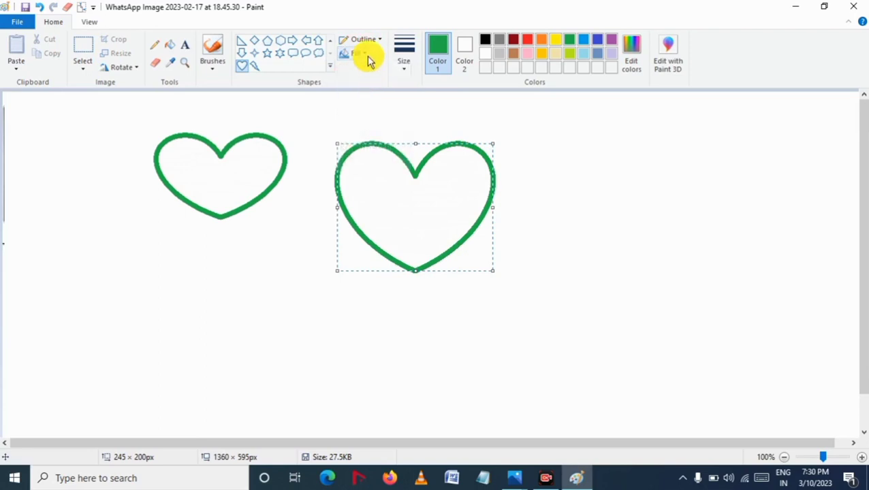
left_click(367, 57)
left_click(361, 115)
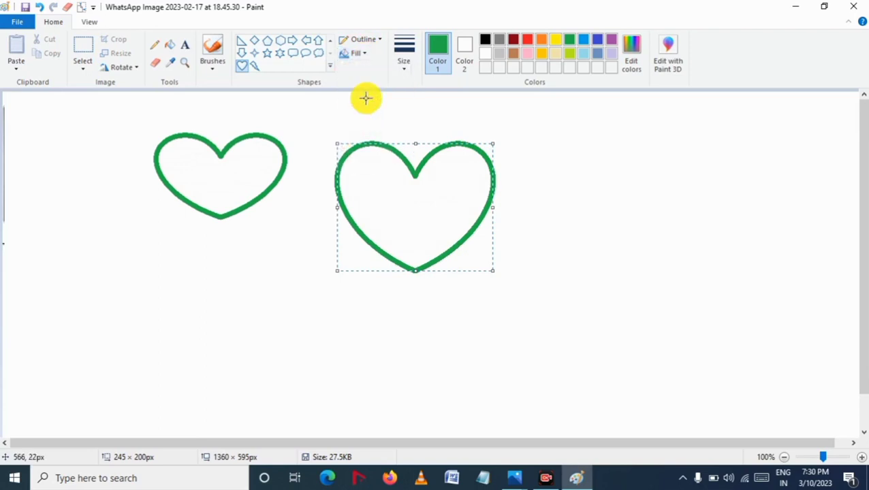
left_click_drag(542, 159, 670, 274)
Step: Set the outline to Watercolor and the fill to Oil, and draw a heart about 232 × 210 px below the others
left_click(376, 41)
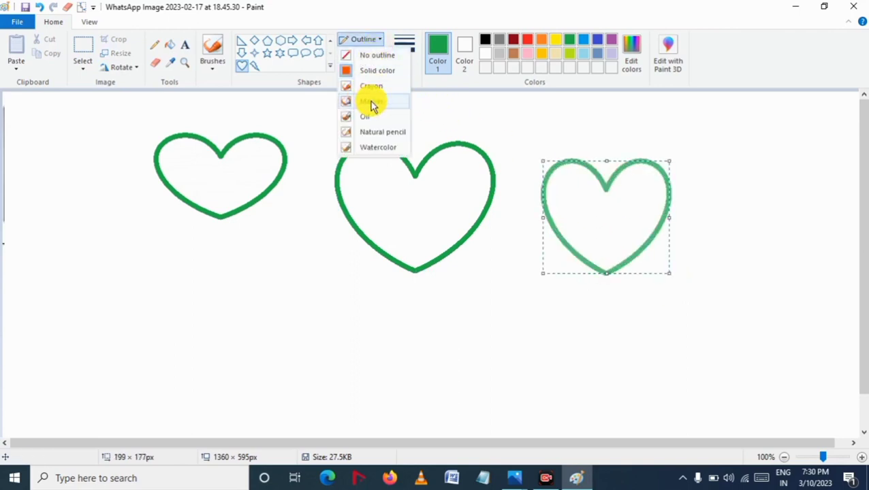
left_click(371, 147)
left_click(364, 53)
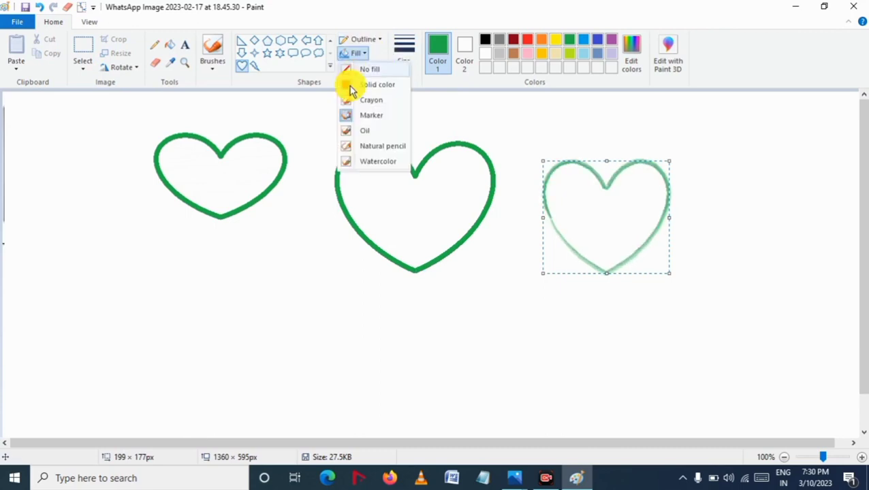
left_click(364, 135)
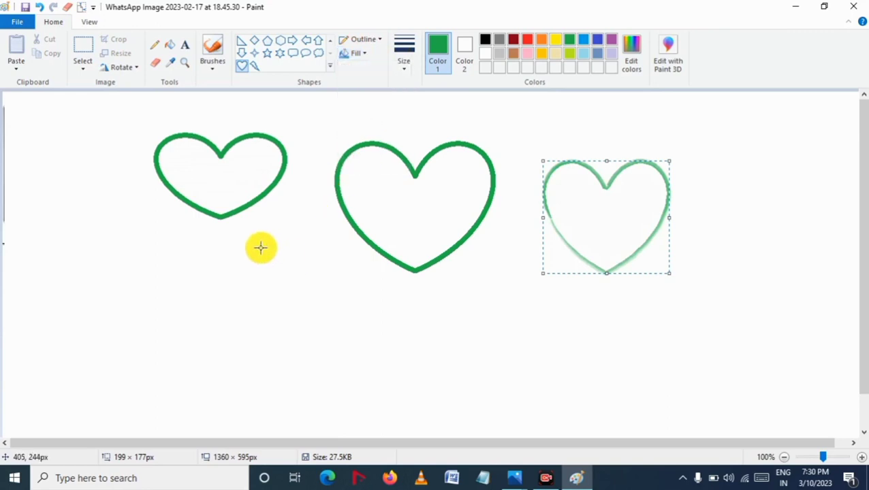
left_click_drag(270, 247, 417, 381)
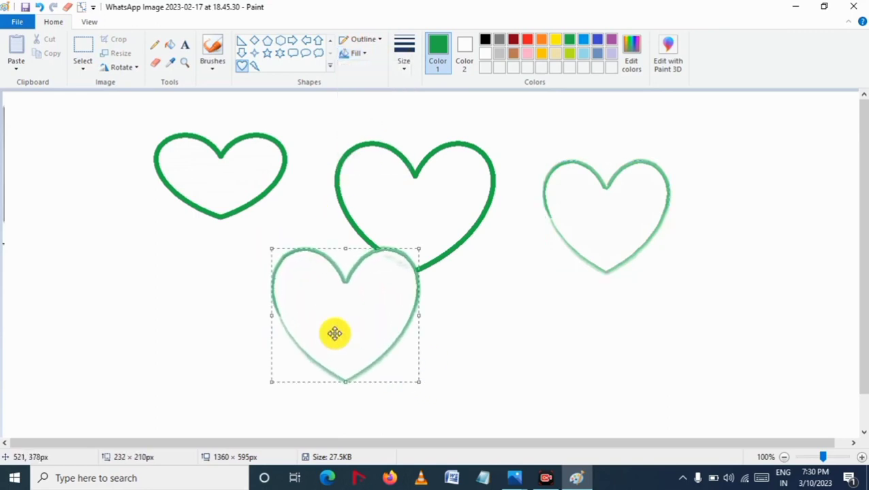
left_click_drag(336, 334, 303, 316)
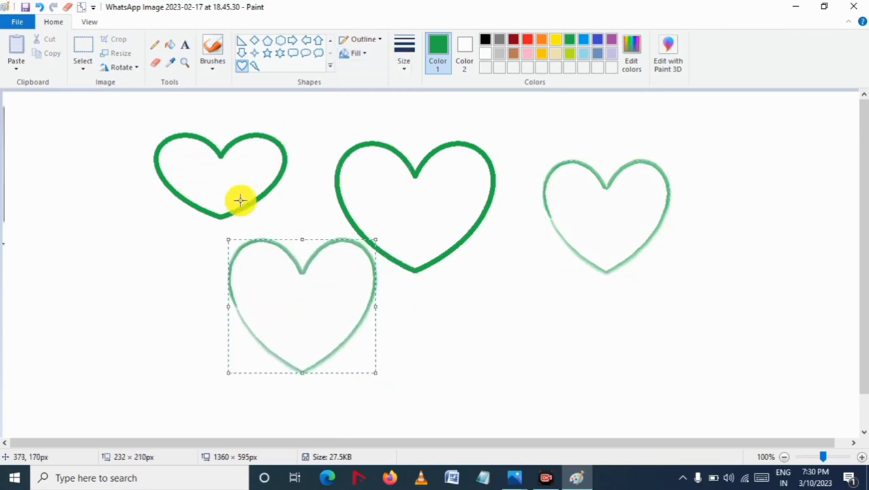
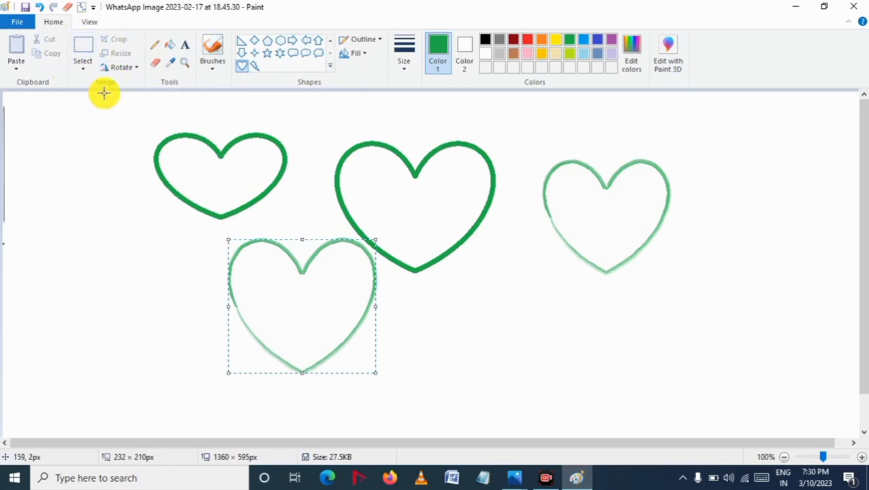
Step: Select the top-left heart, move it toward the canvas's left edge, and crop the picture to a selection around it
left_click(80, 52)
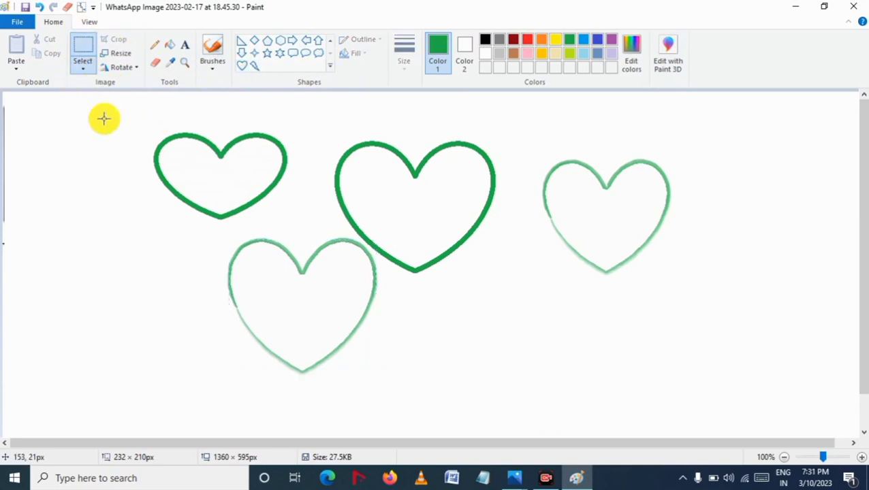
left_click_drag(127, 131, 303, 222)
left_click_drag(247, 186, 132, 181)
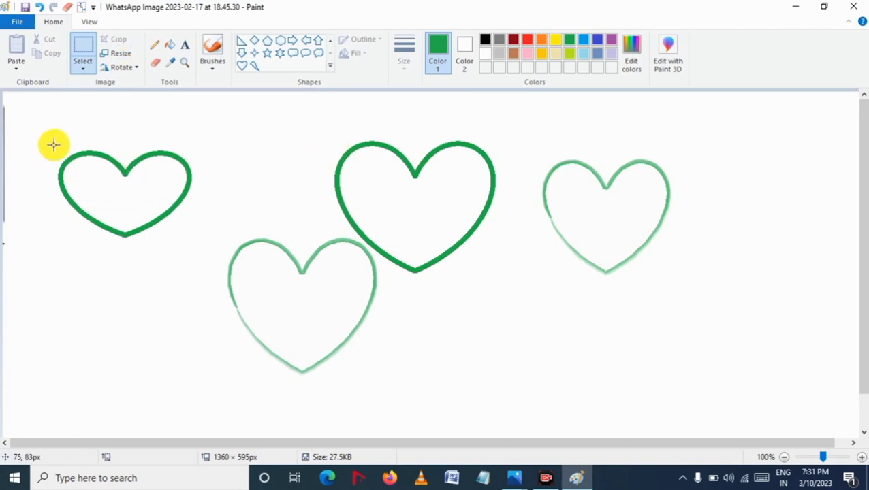
left_click_drag(55, 154, 196, 241)
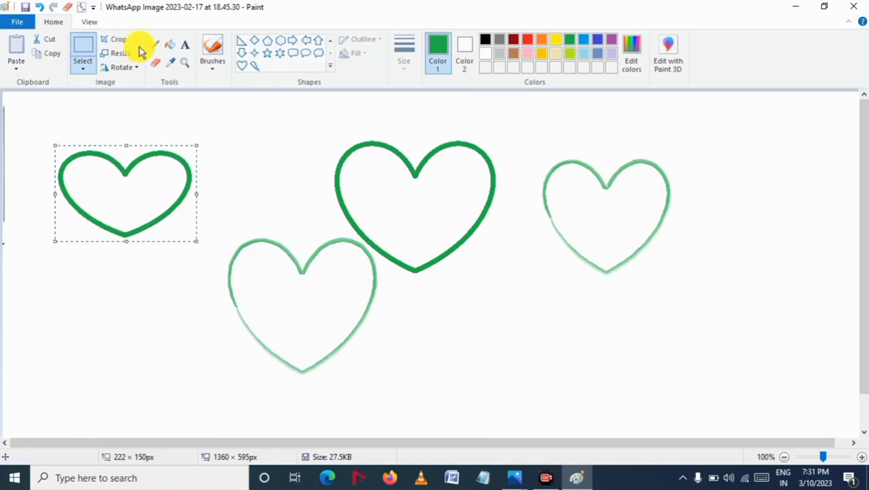
left_click(122, 43)
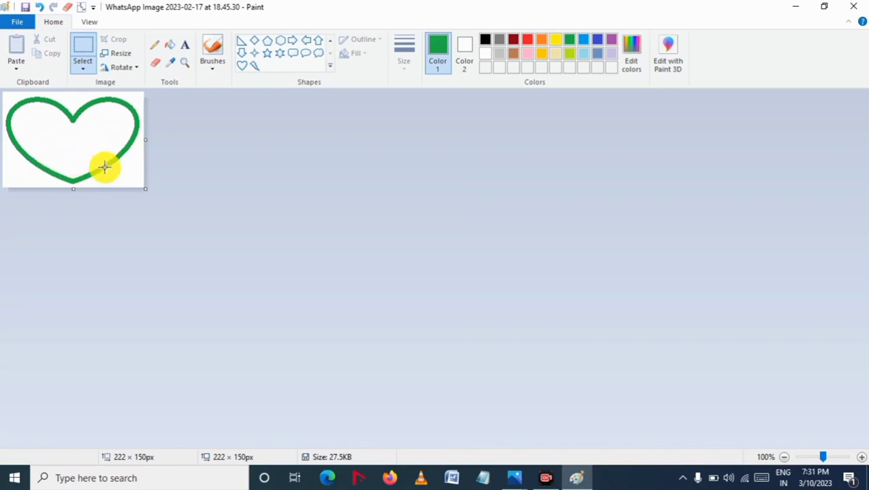
left_click(125, 56)
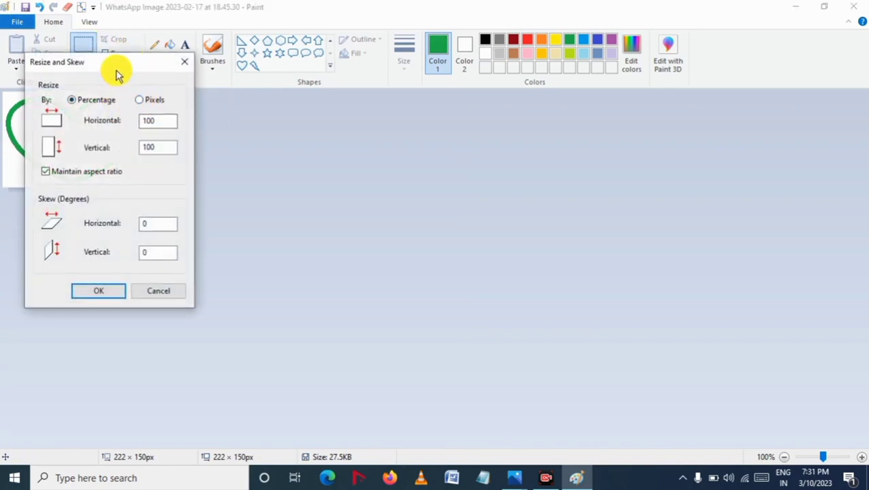
left_click_drag(117, 70, 374, 88)
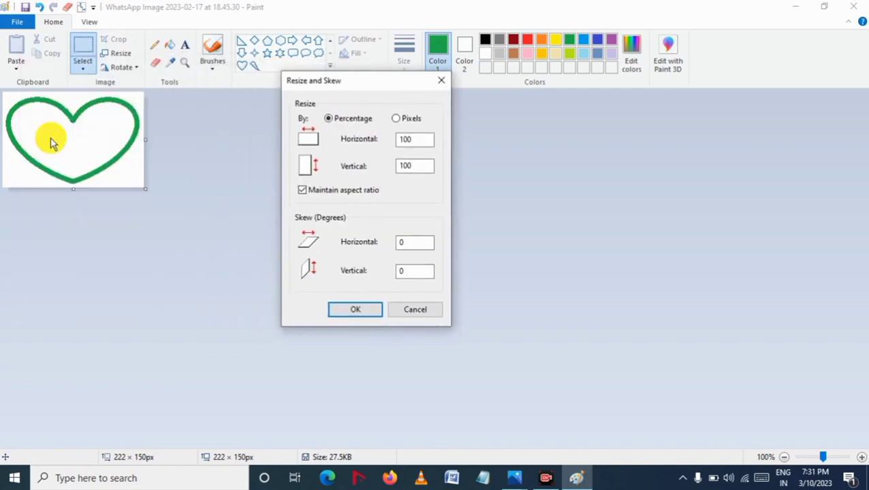
left_click(399, 119)
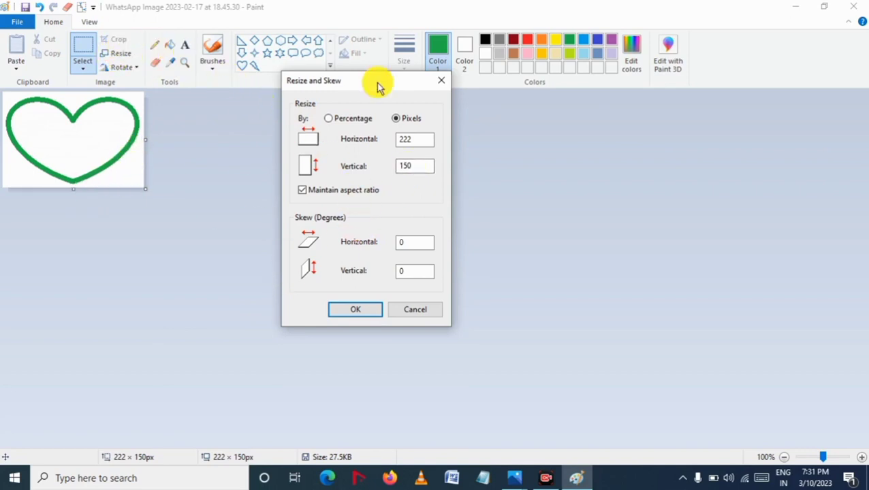
left_click(447, 87)
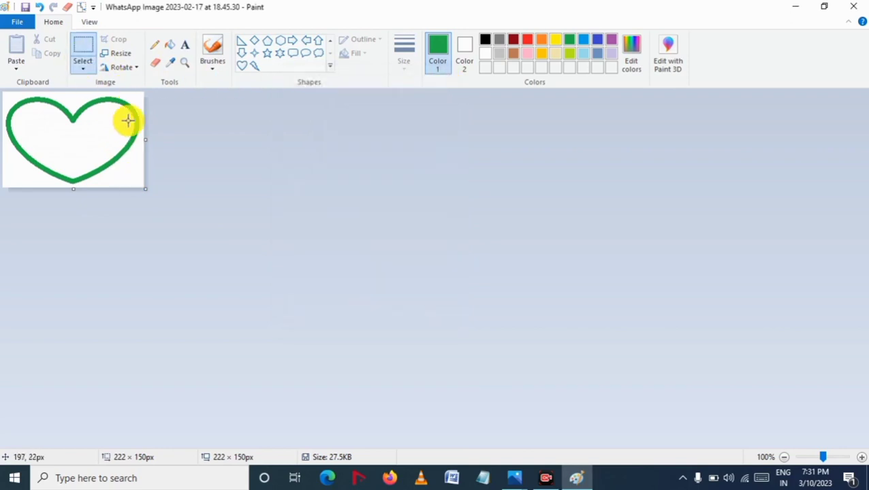
Step: Rotate the picture right 90° twice, then rotate it 180°
left_click(126, 68)
left_click(127, 84)
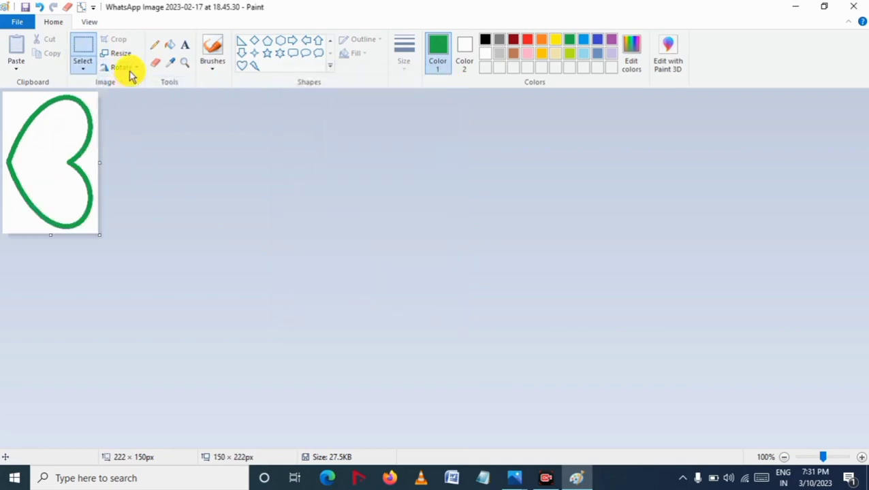
left_click(130, 68)
left_click(130, 84)
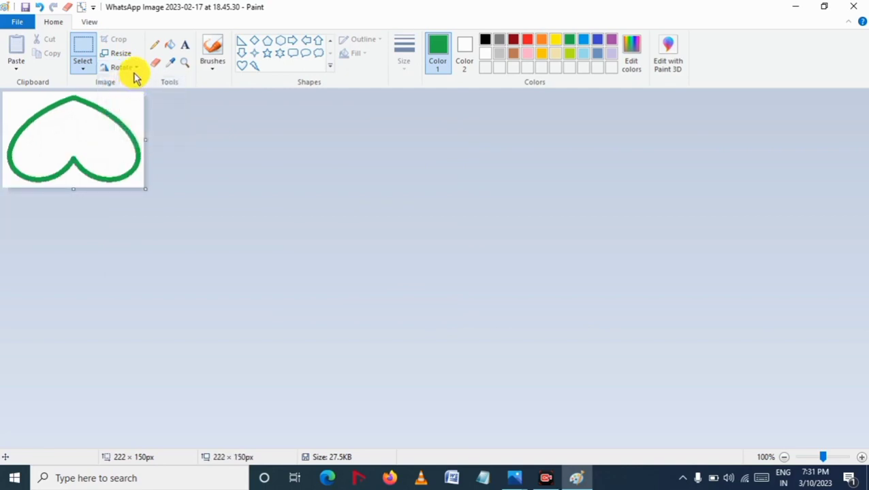
left_click(130, 68)
left_click(140, 111)
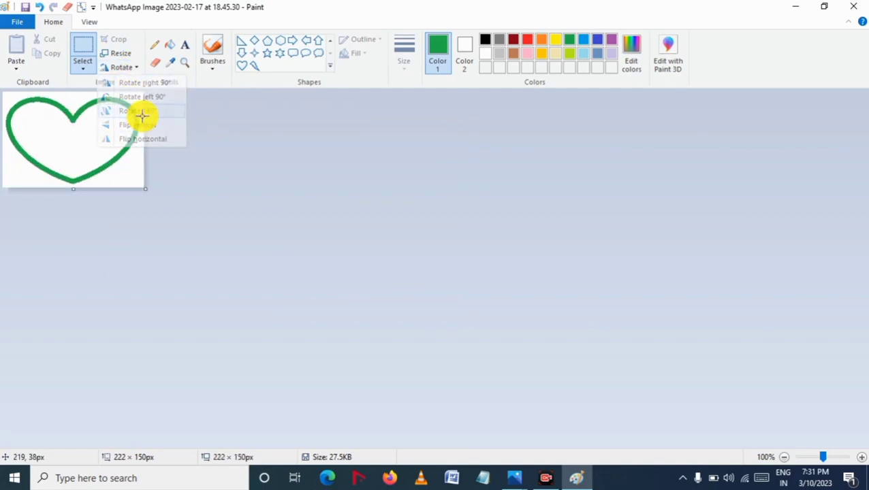
Step: Flip the picture vertically, then horizontally, then vertically again
left_click(132, 68)
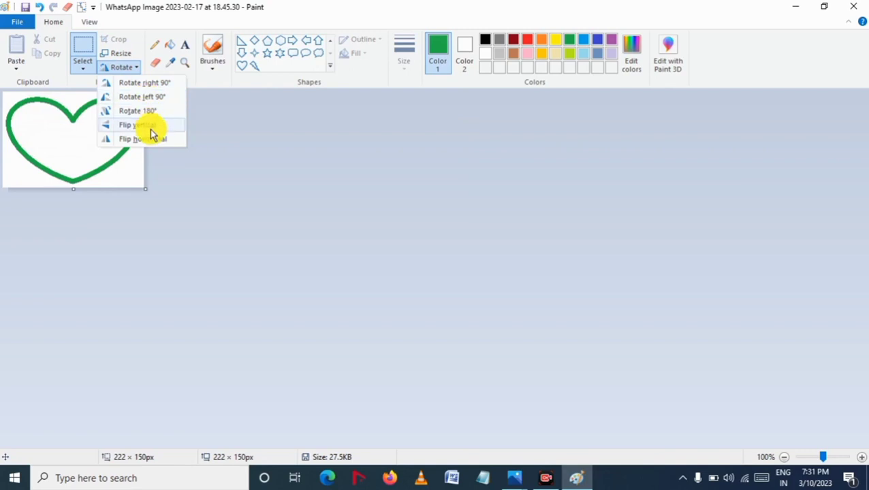
left_click(147, 125)
left_click(136, 69)
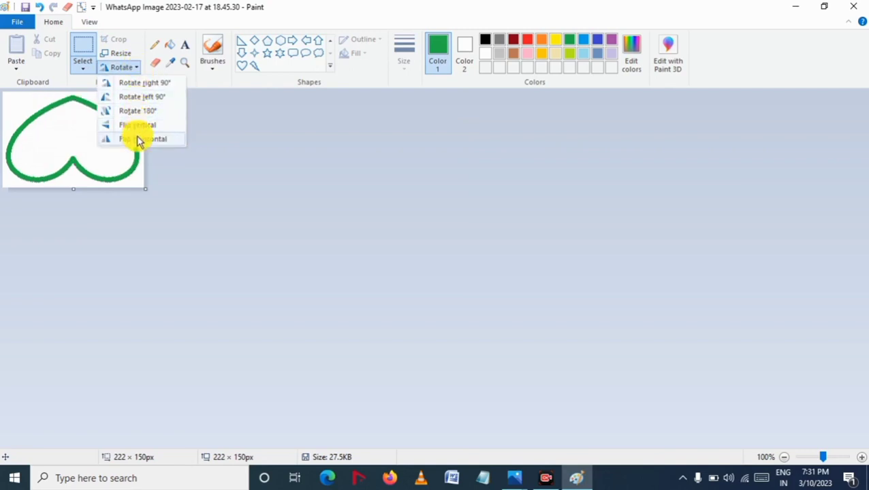
left_click(138, 139)
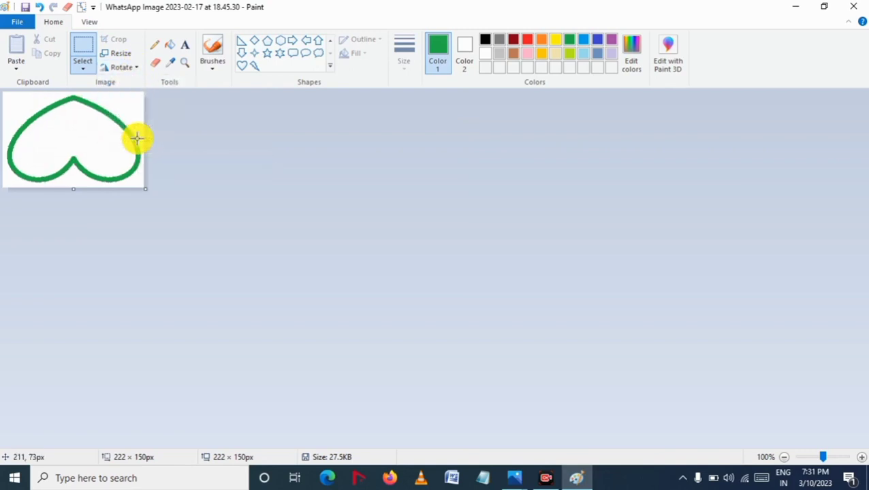
left_click(128, 71)
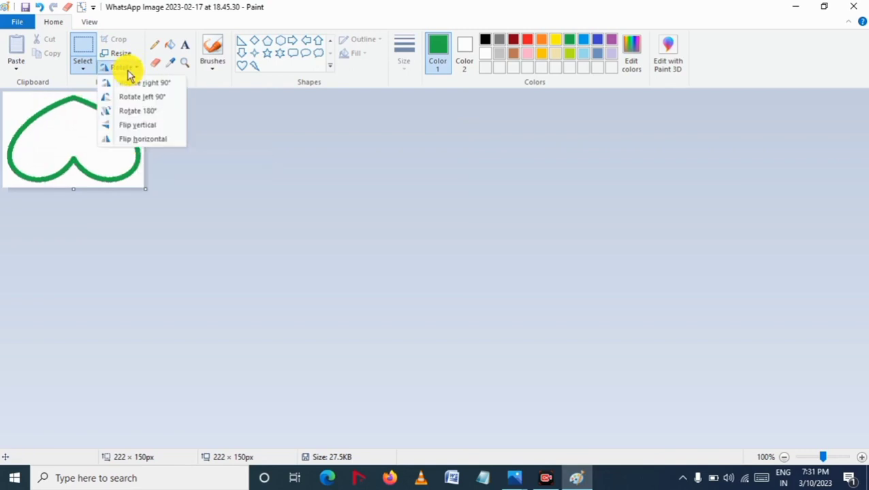
left_click(143, 125)
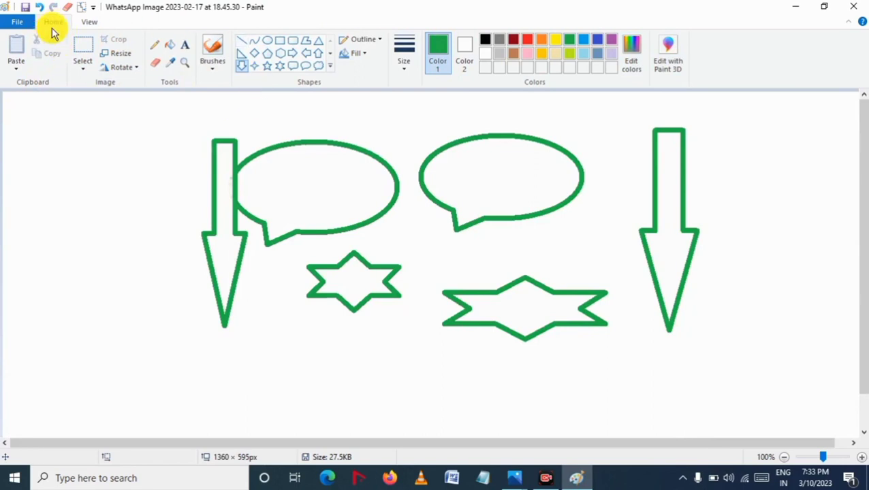
Step: Zoom the shapes drawing in to 400% and back out to 100%
left_click(90, 21)
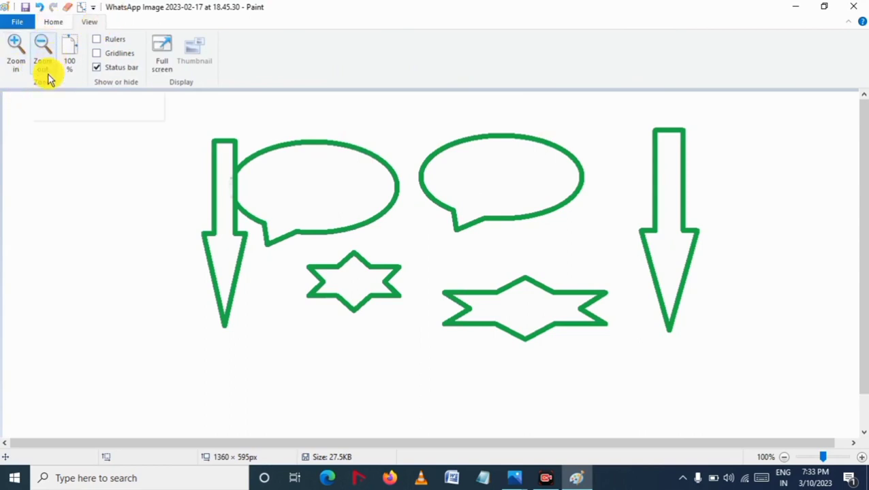
left_click(16, 63)
left_click(17, 63)
left_click(18, 64)
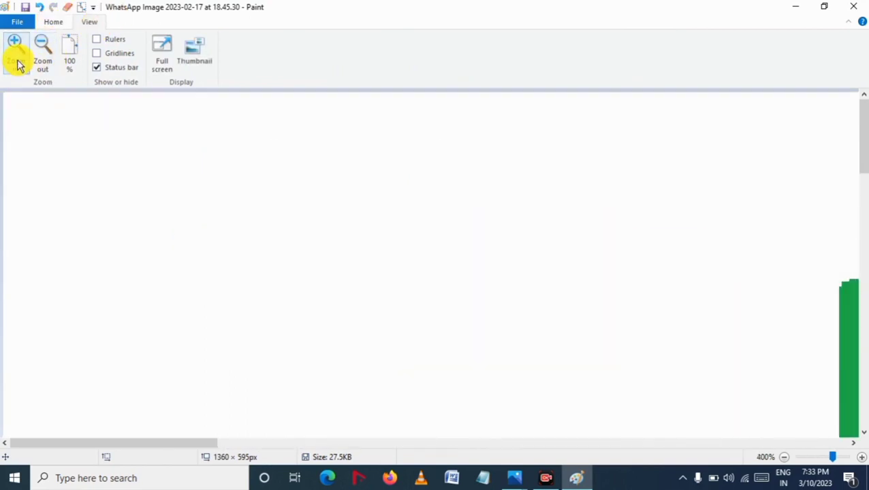
left_click(41, 55)
left_click(41, 55)
left_click(41, 55)
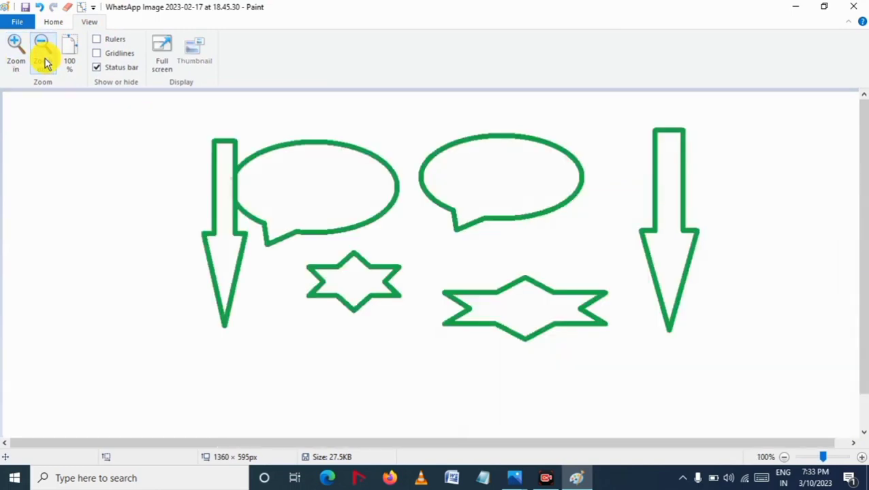
left_click(41, 54)
left_click(24, 62)
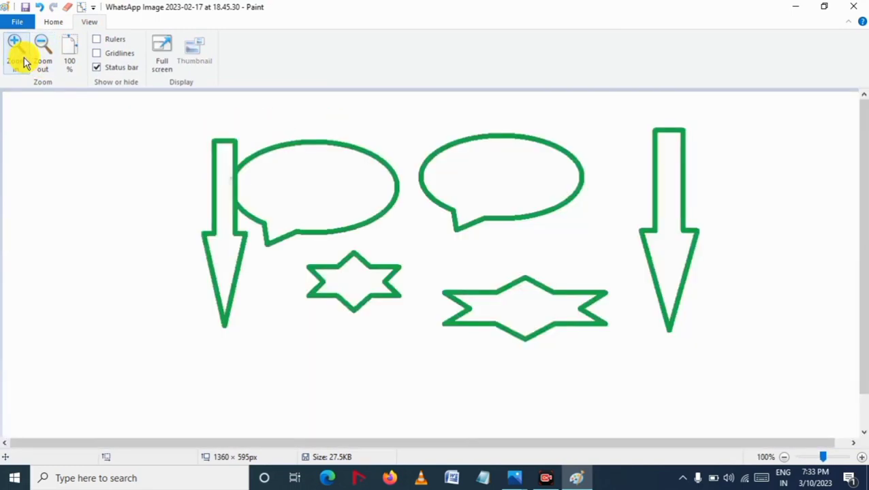
right_click(74, 60)
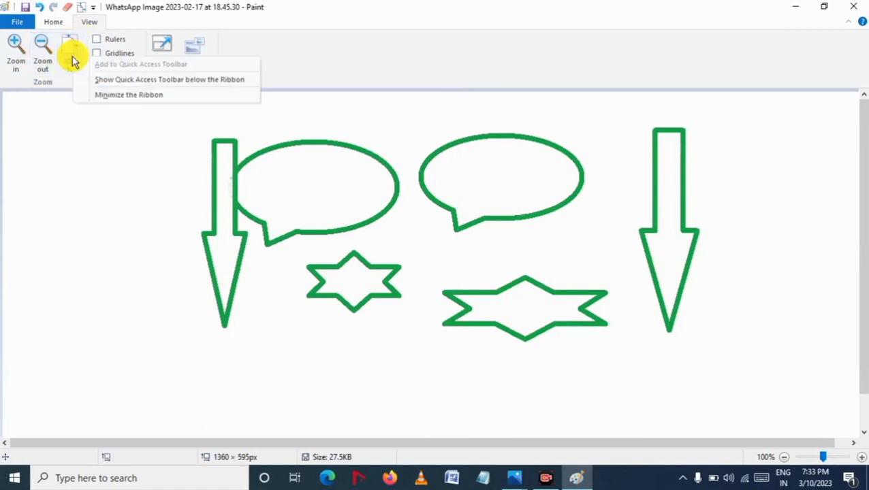
left_click(52, 115)
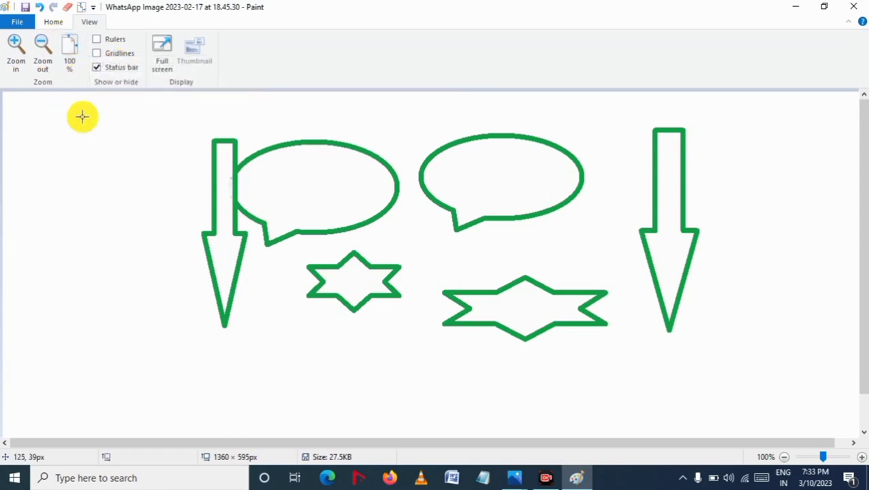
Step: Zoom in to 300%, zoom out through 200% to 50%, and return to 100%
left_click(17, 54)
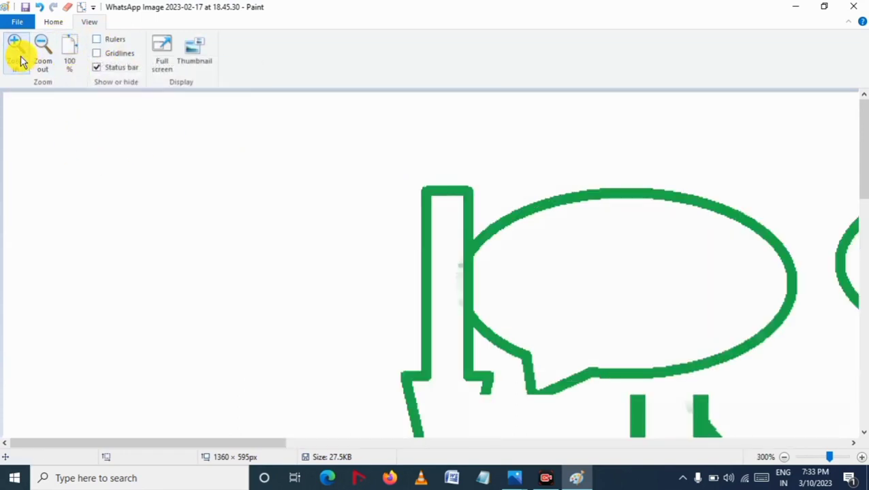
left_click(17, 54)
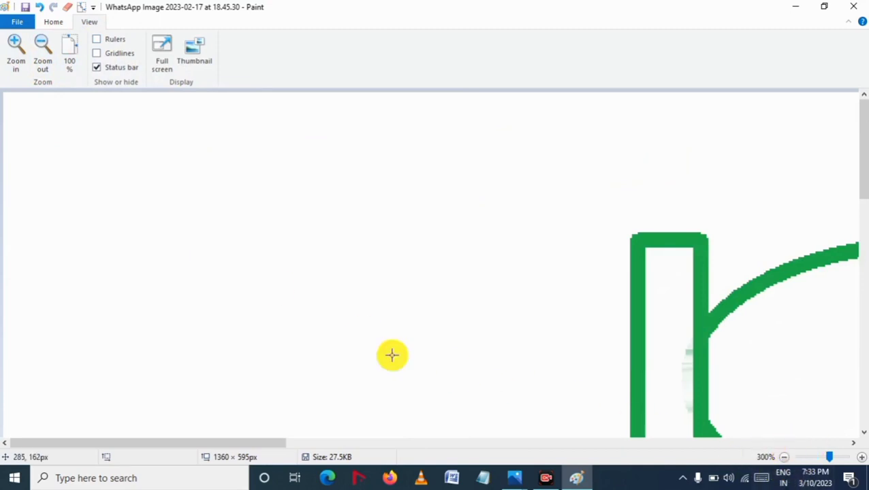
left_click(55, 69)
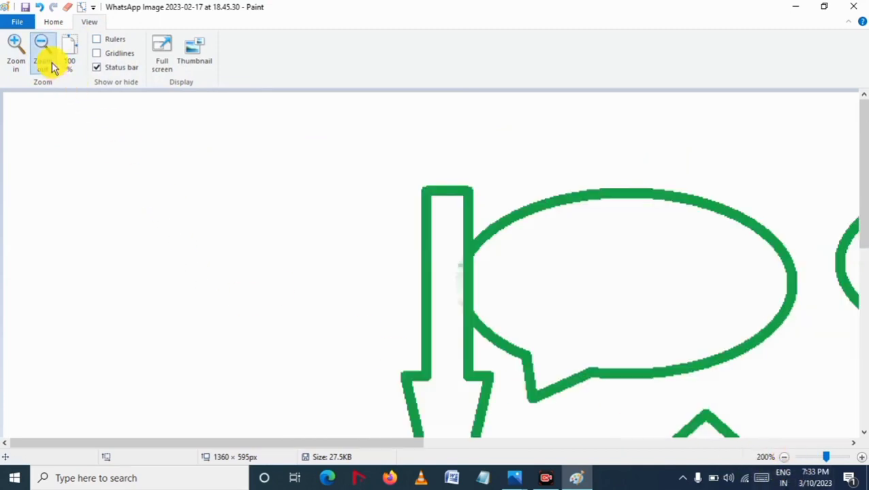
left_click(54, 69)
left_click(53, 67)
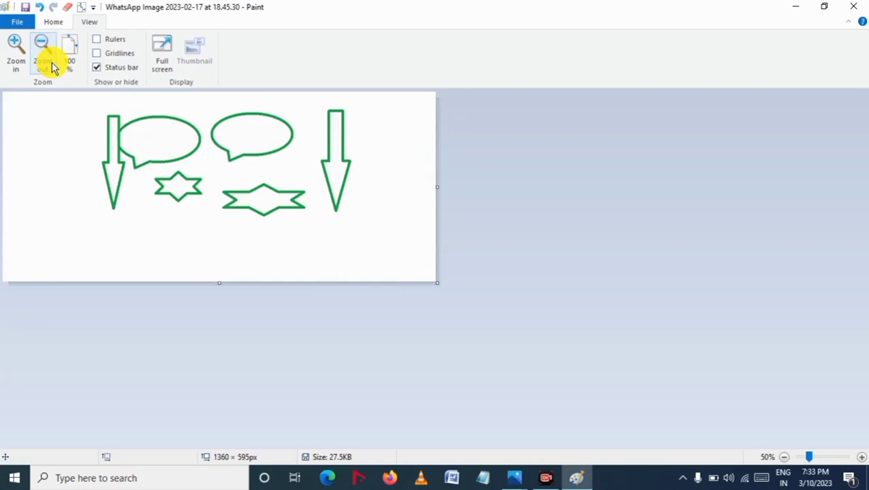
left_click(14, 53)
left_click(14, 53)
left_click(66, 55)
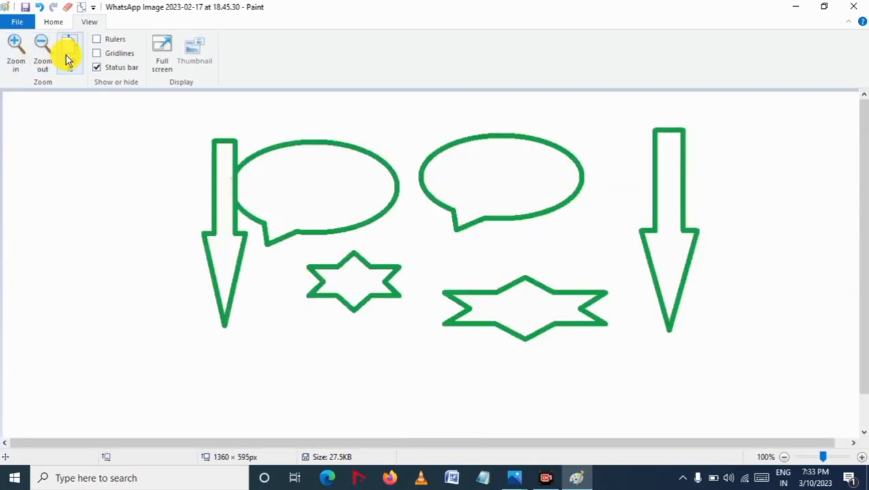
Step: Zoom in to 700% and reset the zoom to 100%
left_click(15, 51)
left_click(16, 51)
left_click(16, 51)
left_click(16, 51)
left_click(16, 51)
left_click(16, 51)
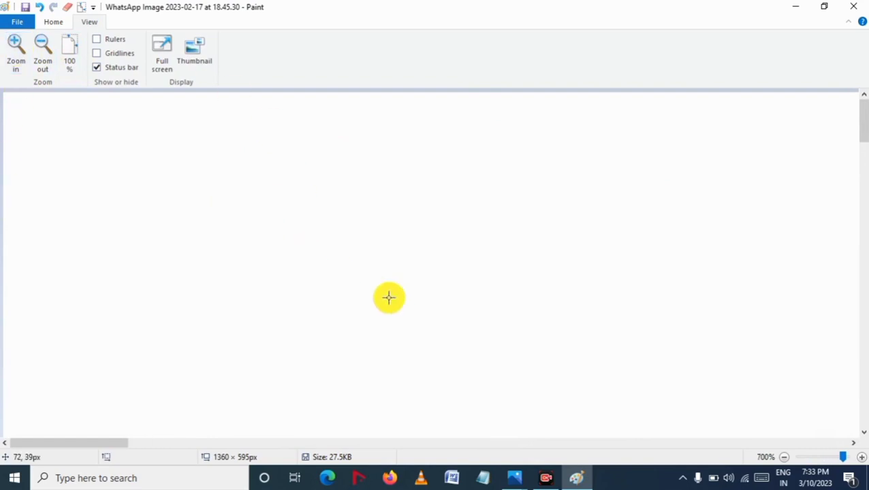
left_click(71, 51)
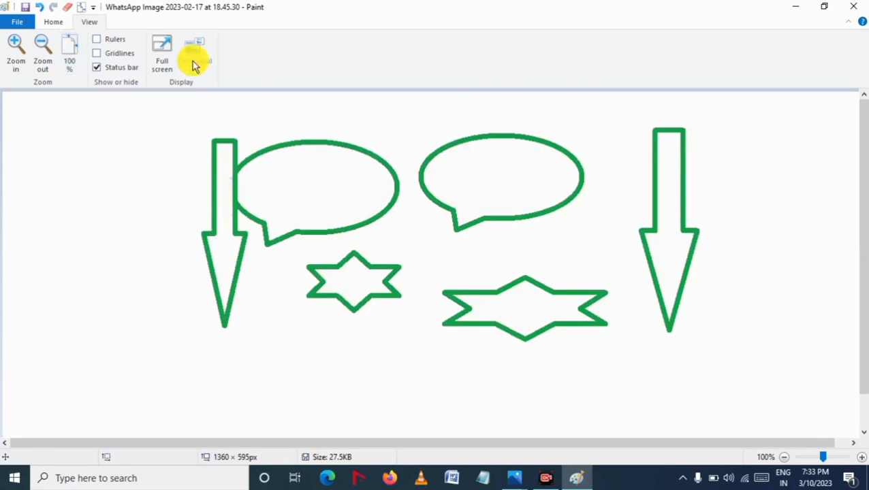
Step: Show the rulers, then turn the gridlines on and off again
left_click(97, 41)
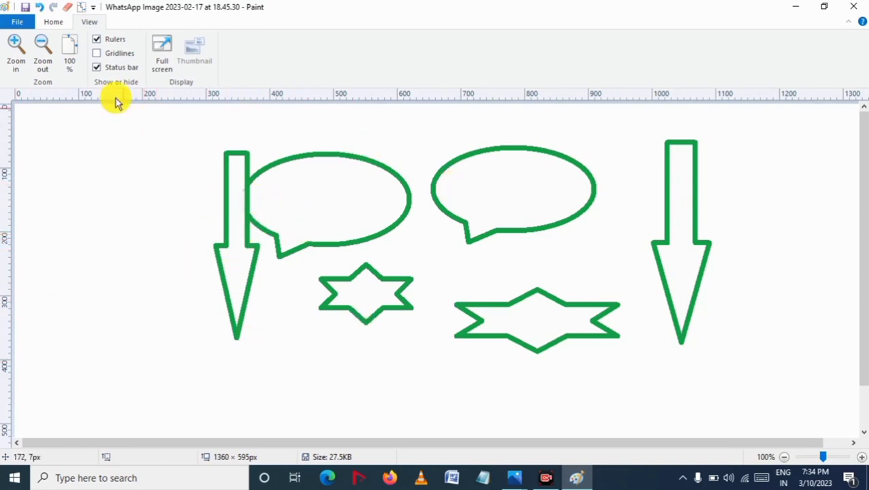
left_click(96, 54)
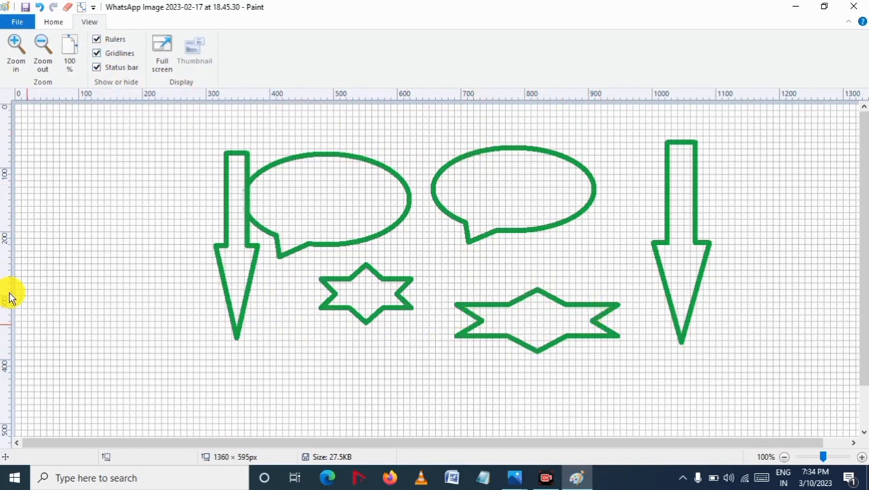
left_click(100, 54)
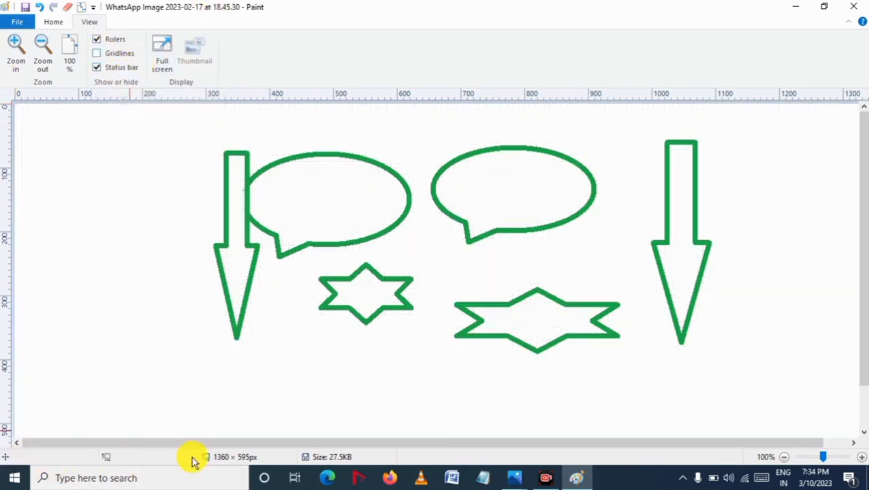
Step: Toggle the status bar off and on repeatedly
left_click(97, 69)
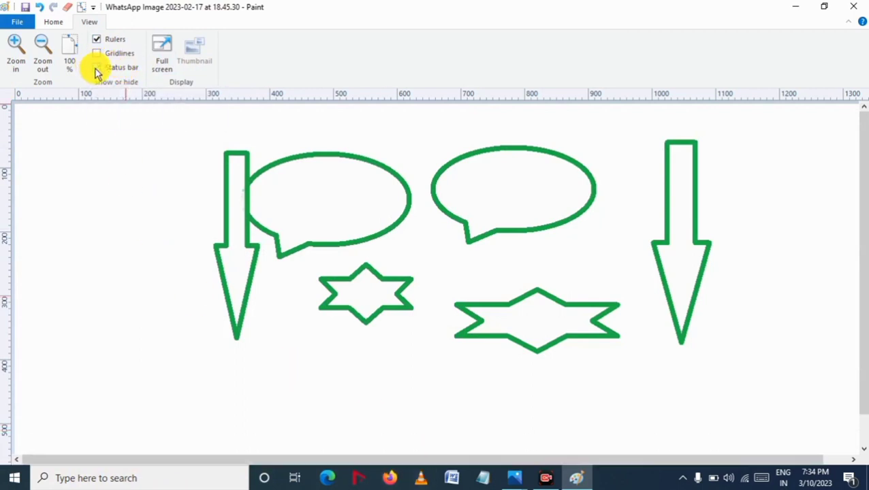
left_click(96, 69)
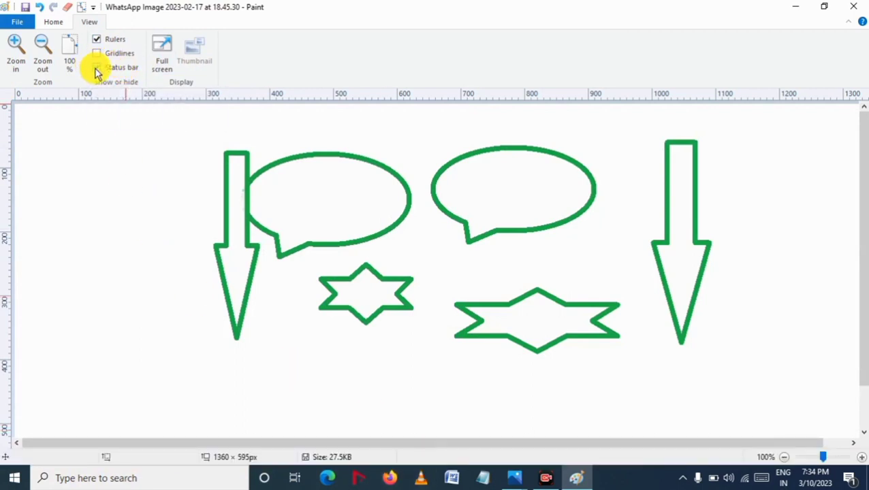
left_click(96, 69)
left_click(96, 69)
left_click(97, 68)
left_click(96, 69)
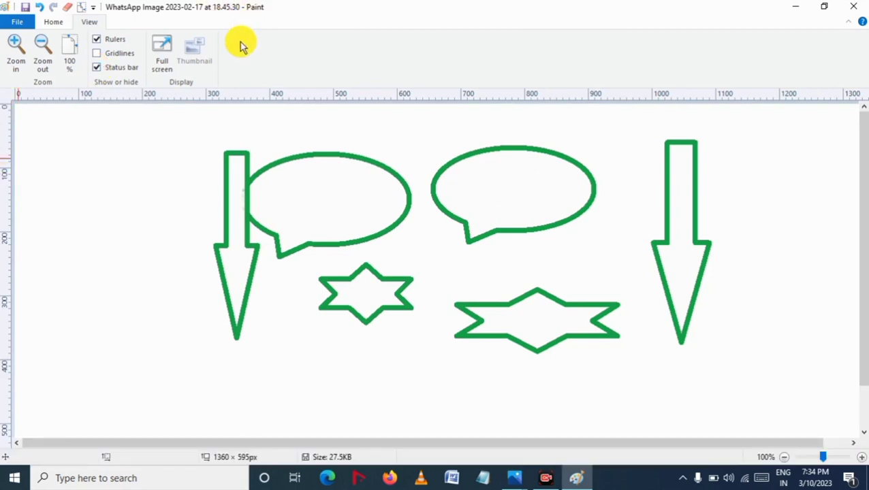
Step: View the picture in full screen, then return to the normal window
left_click(162, 54)
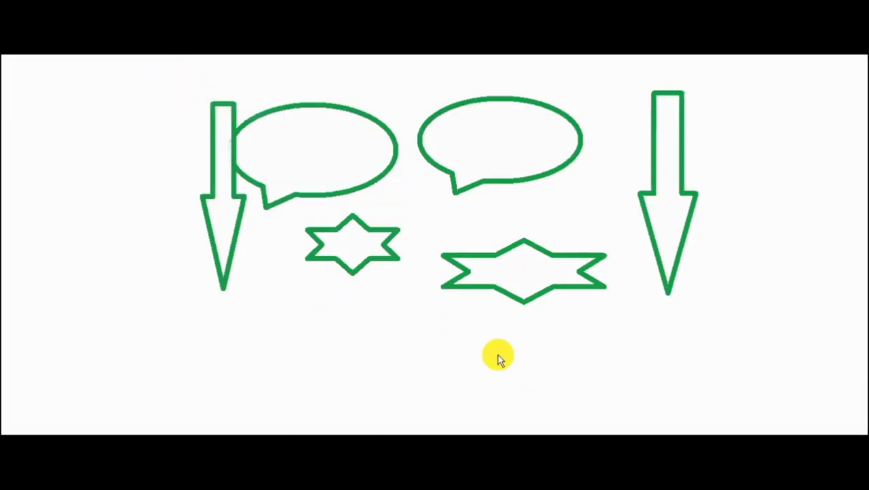
left_click(5, 6)
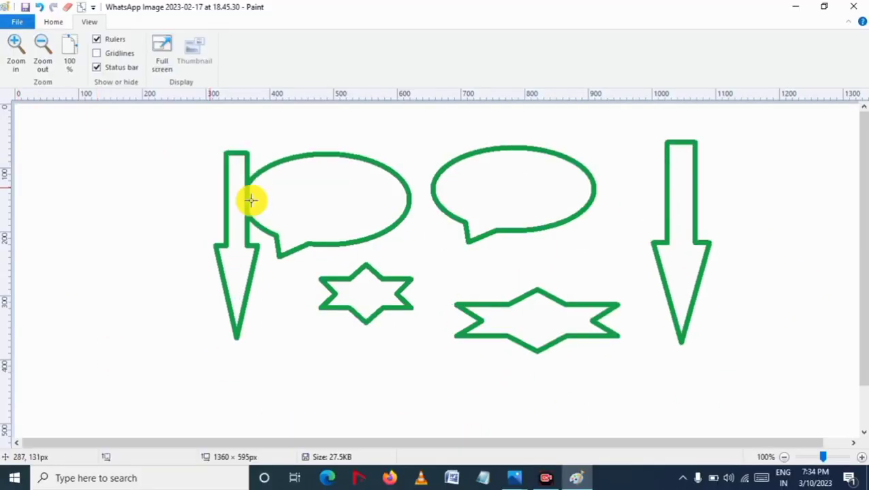
Step: Start a new blank picture without saving changes to the current image
left_click(17, 25)
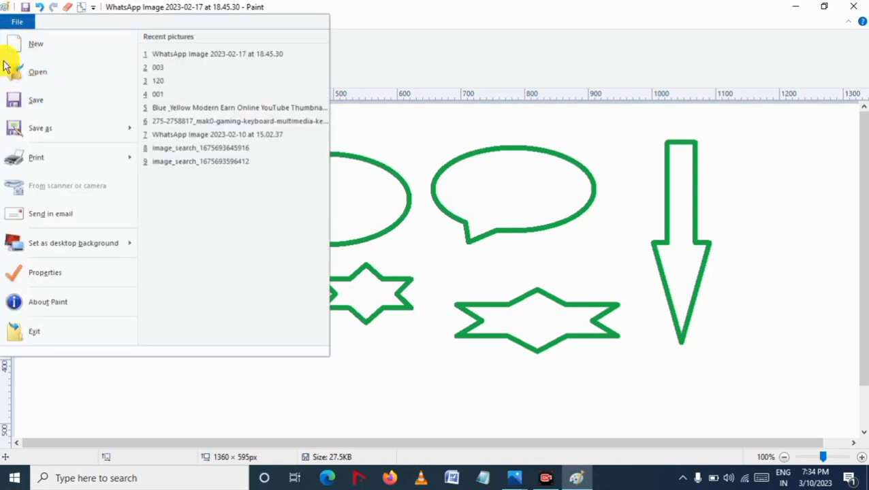
left_click(48, 46)
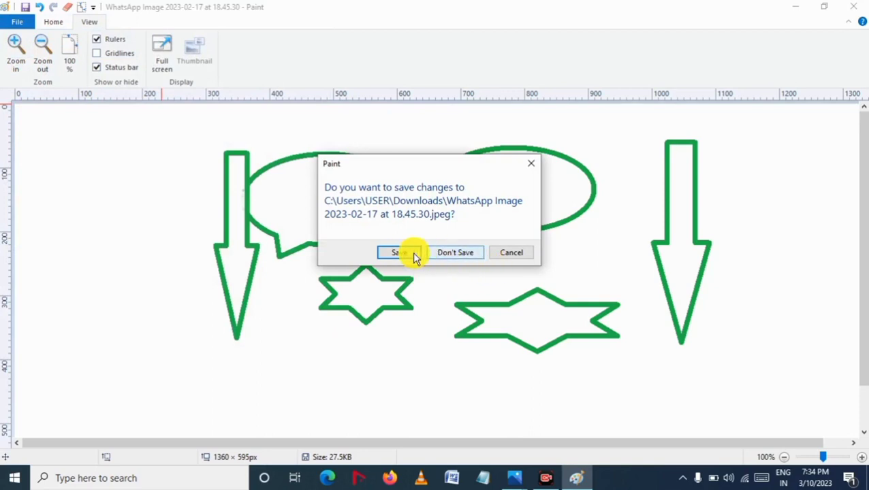
left_click(456, 253)
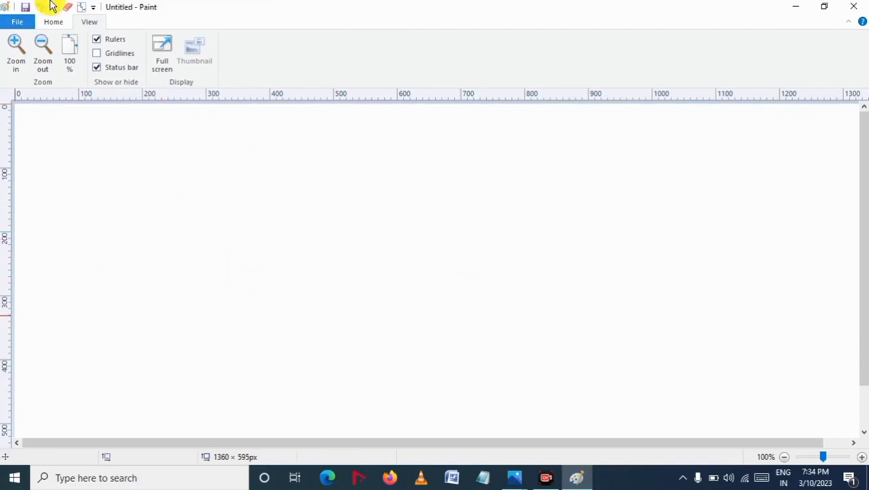
Step: Open the picture 'WhatsApp Image 2023-02-17 at 18.45.29' from the Downloads folder
left_click(60, 23)
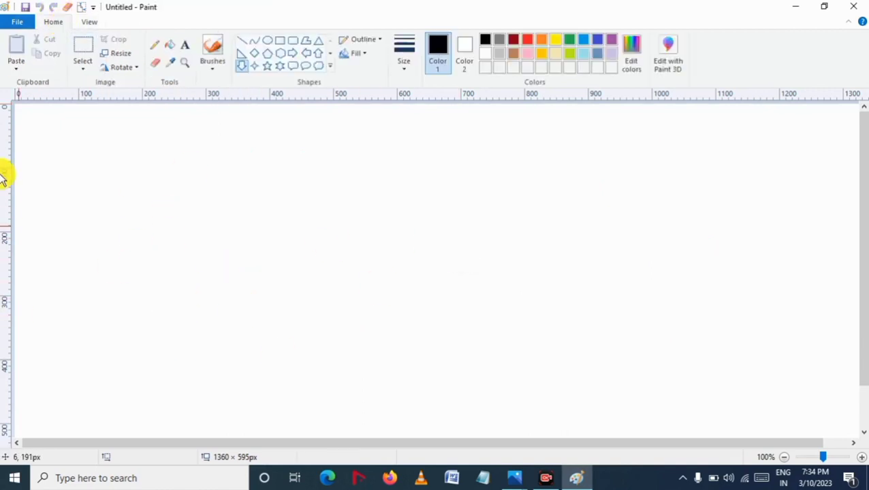
left_click(20, 21)
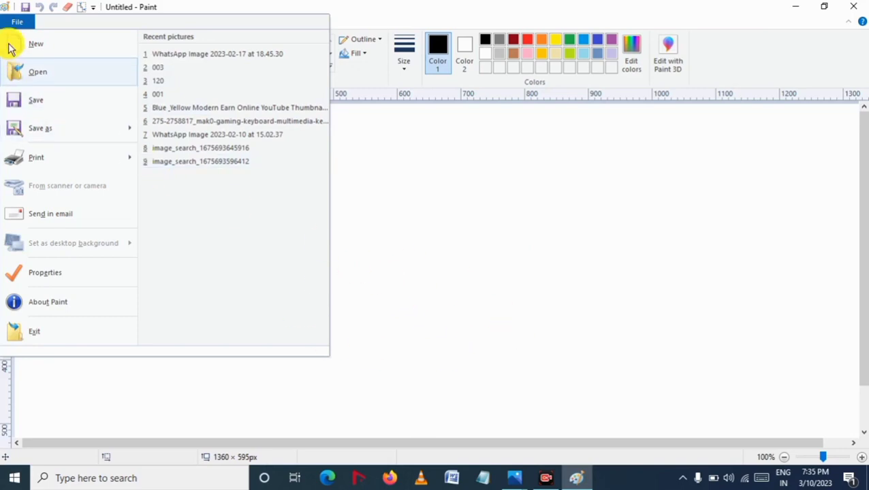
left_click(64, 78)
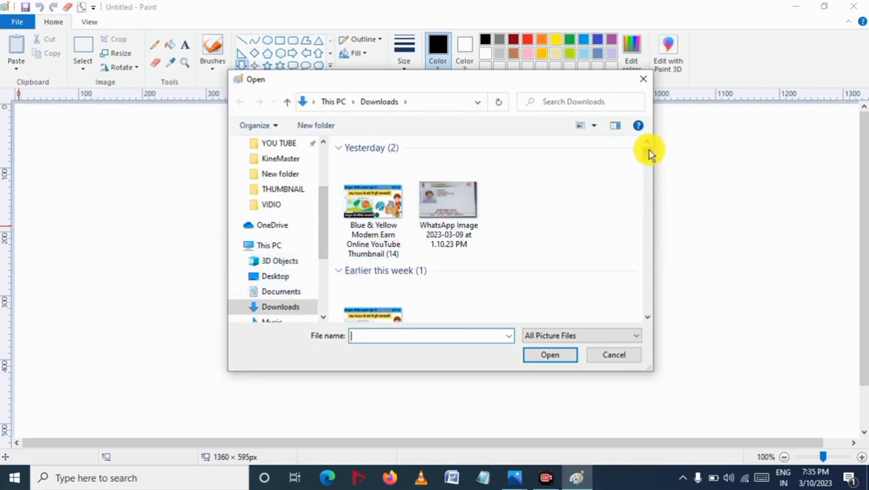
mouse_move(648, 153)
left_mouse_down()
mouse_move(646, 181)
mouse_move(647, 161)
left_mouse_up()
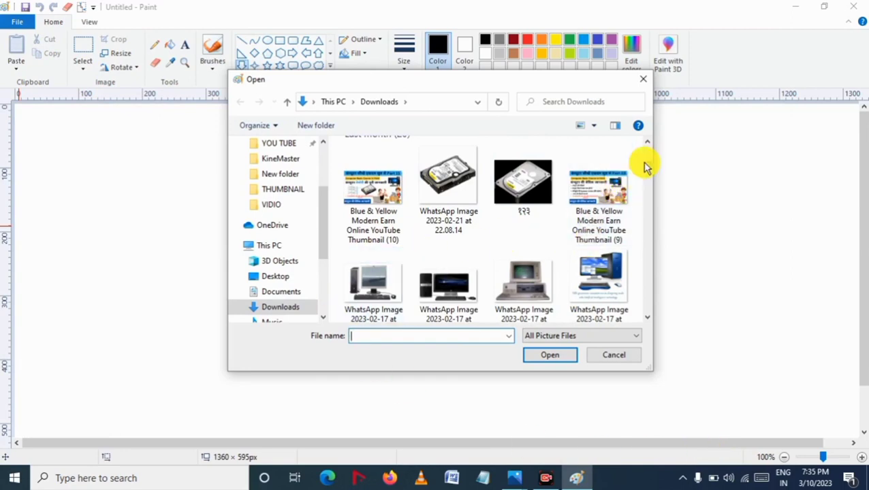
mouse_move(645, 165)
left_mouse_down()
mouse_move(646, 174)
mouse_move(643, 159)
mouse_move(644, 167)
left_mouse_up()
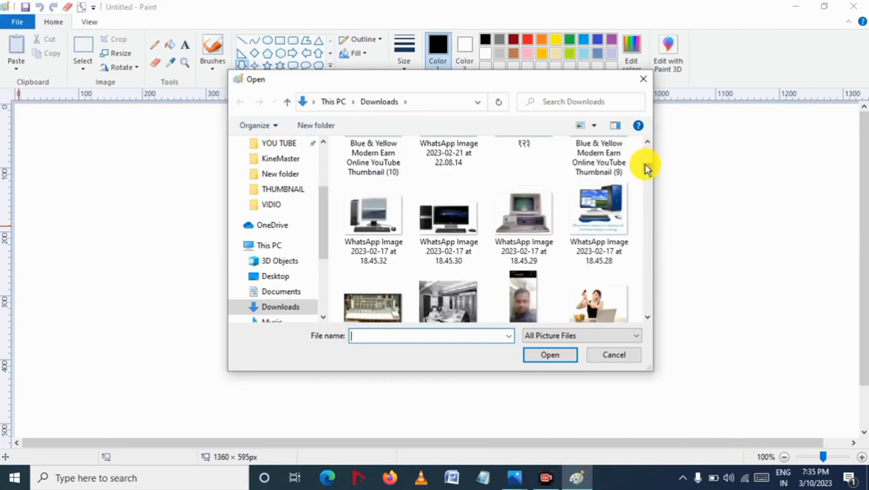
double_click(530, 221)
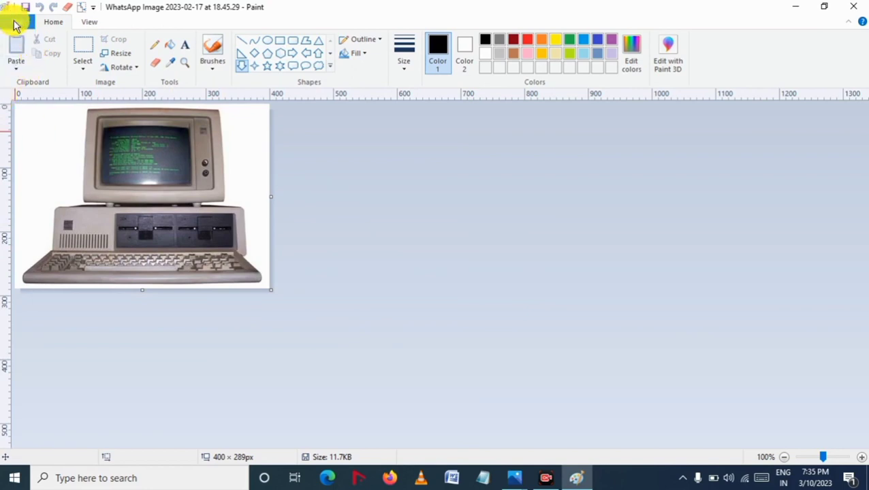
Step: Save the opened computer picture in place
left_click(16, 23)
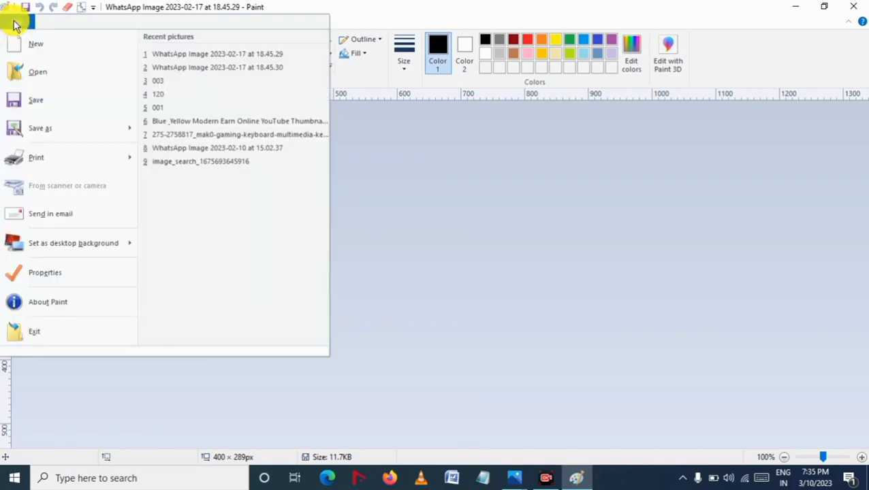
left_click(70, 107)
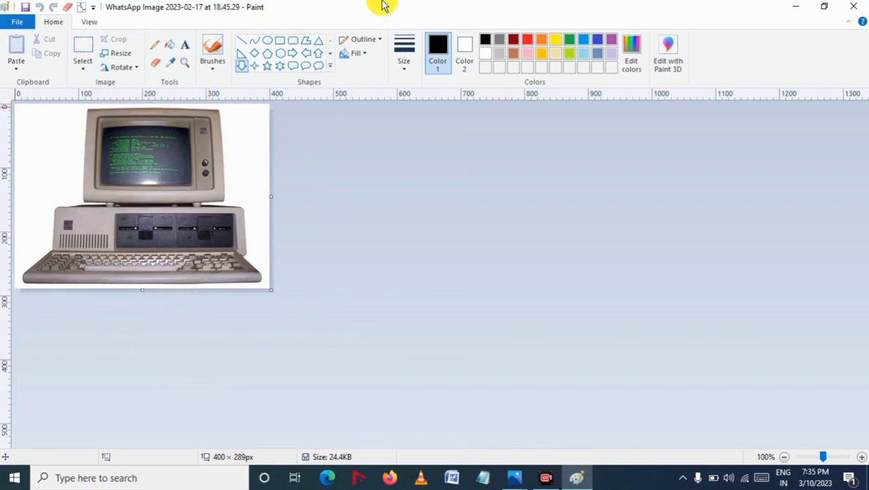
left_click(13, 26)
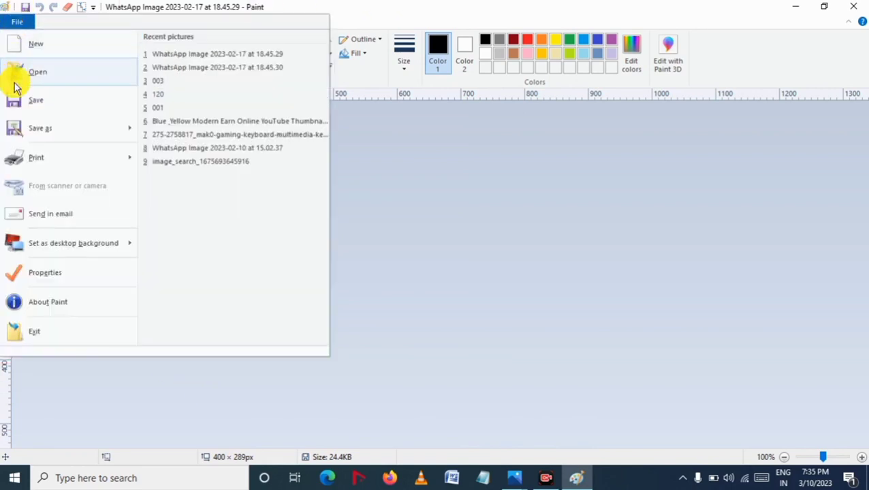
left_click(13, 97)
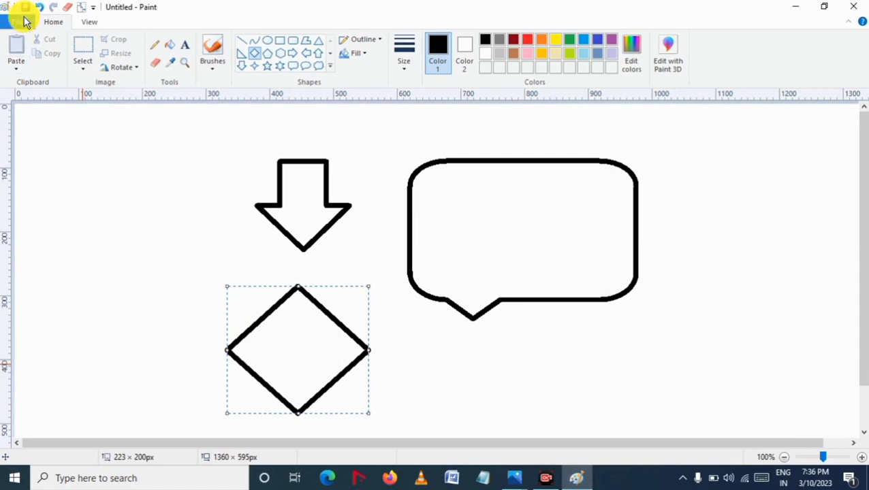
Step: Save the untitled shapes drawing to the Desktop as a PNG named roshan
left_click(24, 21)
left_click(54, 101)
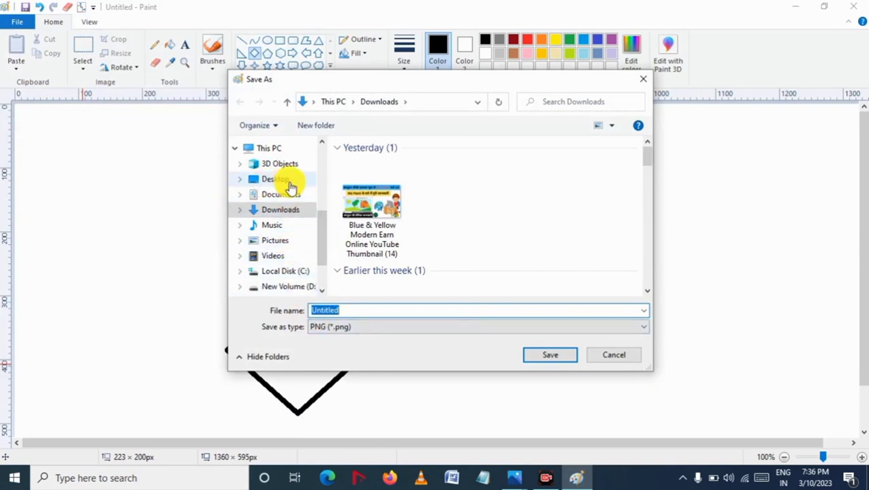
left_click(280, 179)
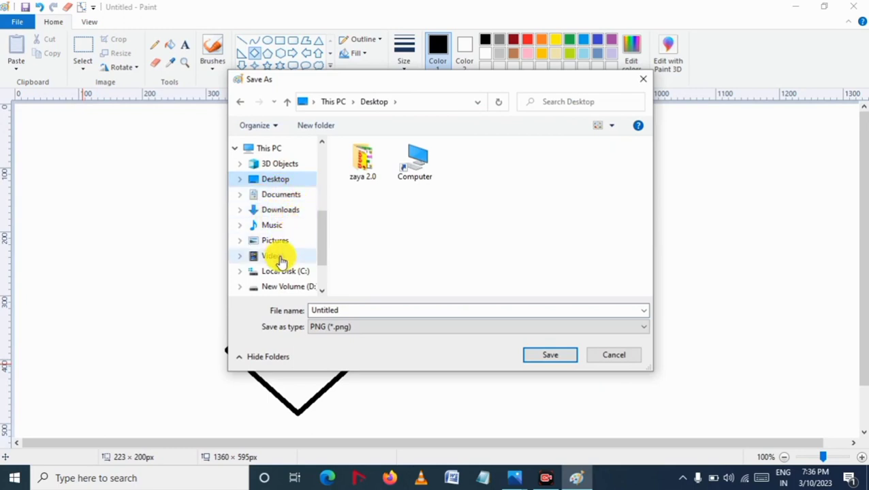
left_click_drag(320, 248, 323, 221)
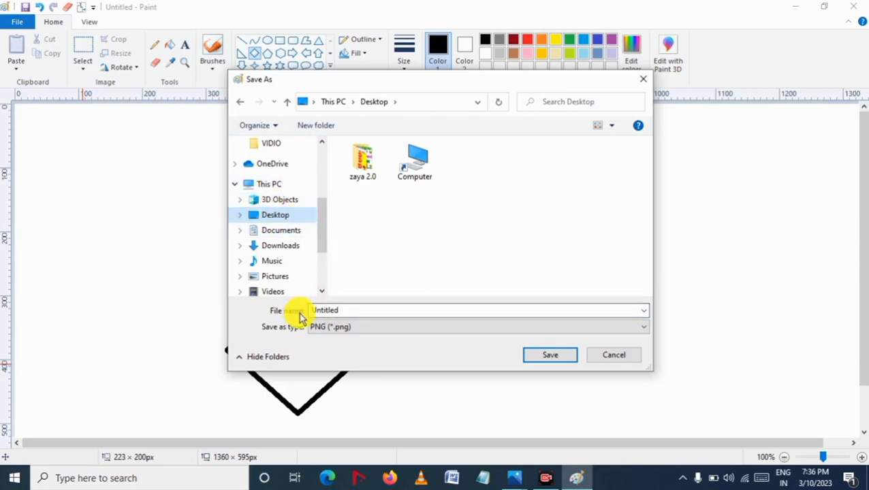
double_click(348, 313)
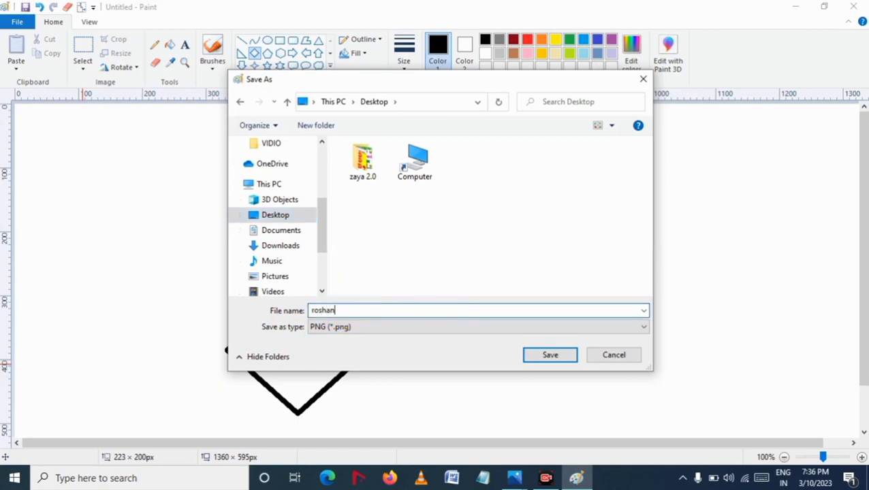
type("roshan")
left_click(561, 360)
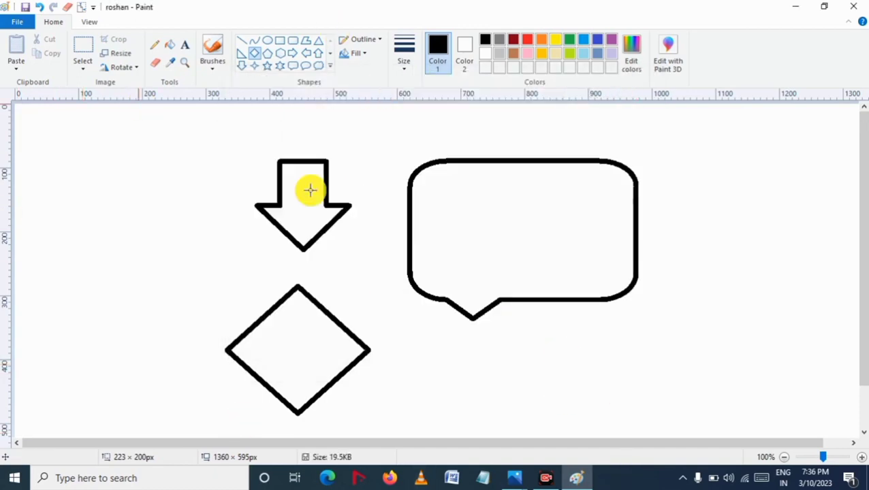
Step: Minimize Paint to check the desktop for the saved file, then restore the Paint window
left_click(797, 7)
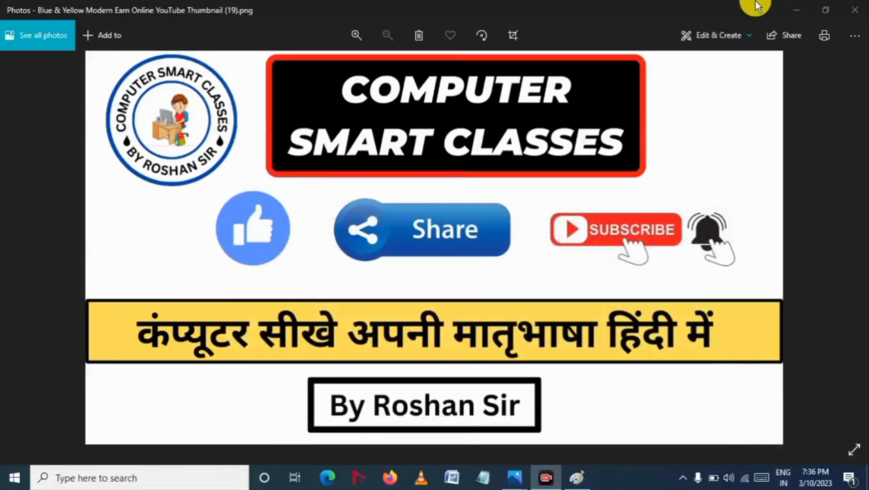
left_click(854, 9)
left_click(854, 10)
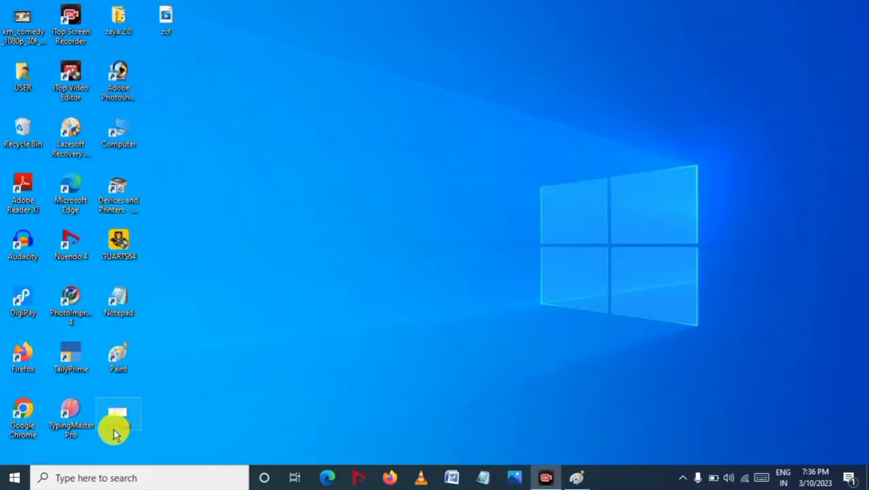
left_click(574, 478)
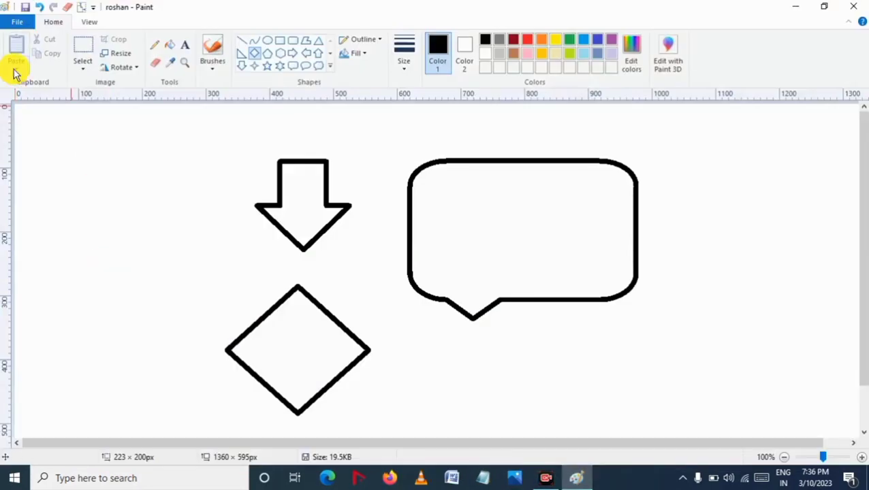
Step: Open the Save As dialog for the picture and close it without saving
left_click(27, 21)
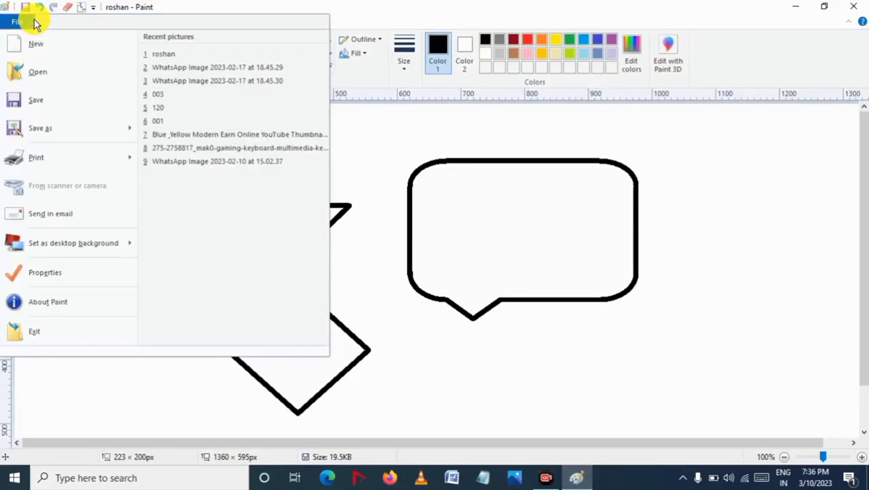
left_click(42, 131)
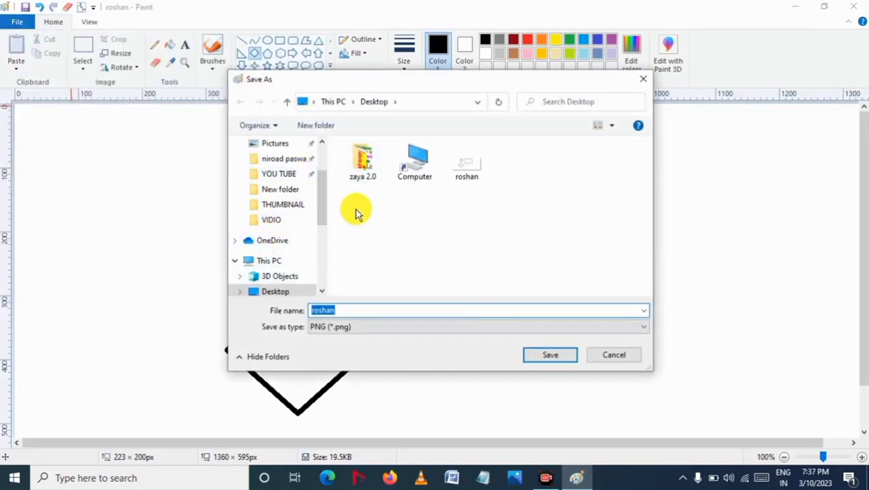
left_click(642, 82)
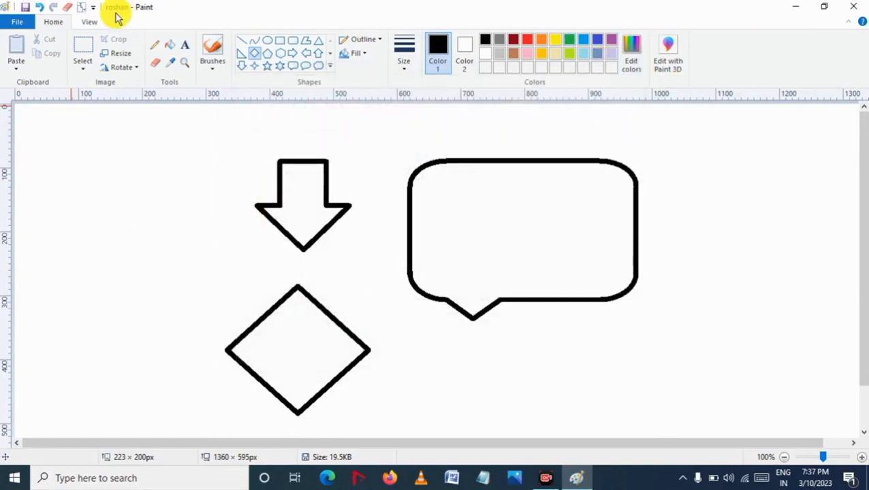
Step: Open Page Setup for printing and inspect the paper size and source options
left_click(17, 24)
mouse_move(77, 156)
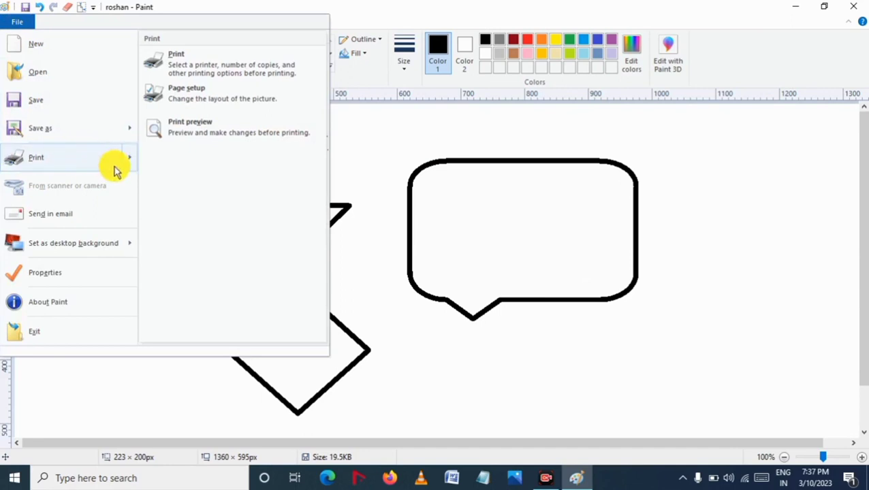
left_click(204, 98)
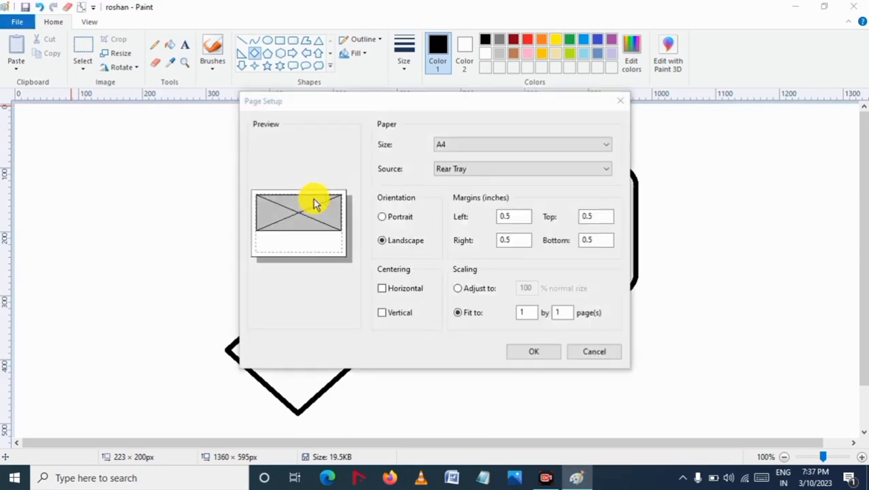
left_click(549, 481)
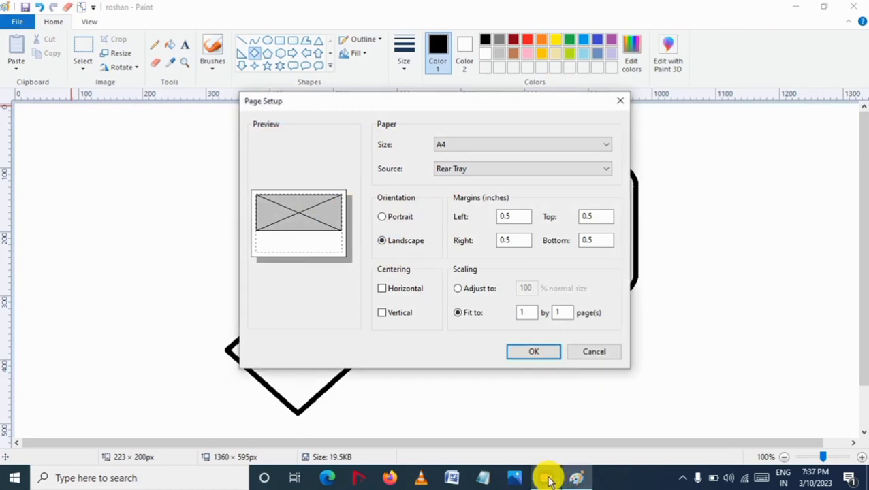
left_click(545, 481)
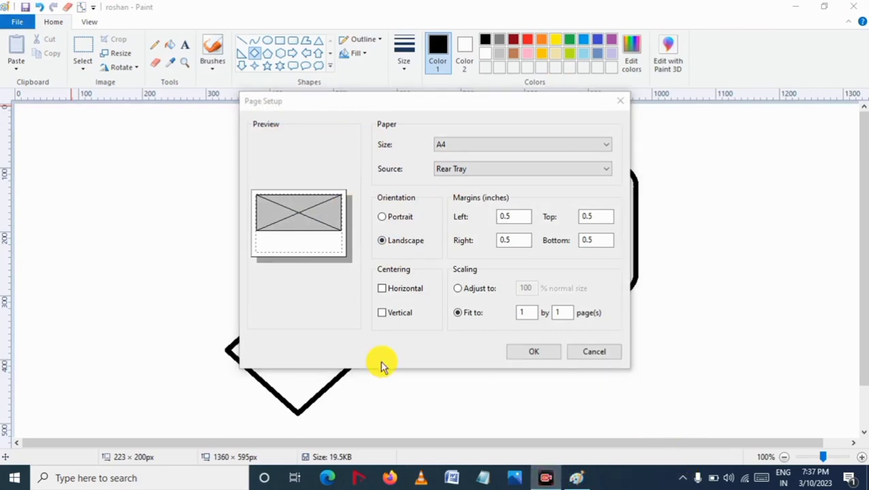
left_click(431, 144)
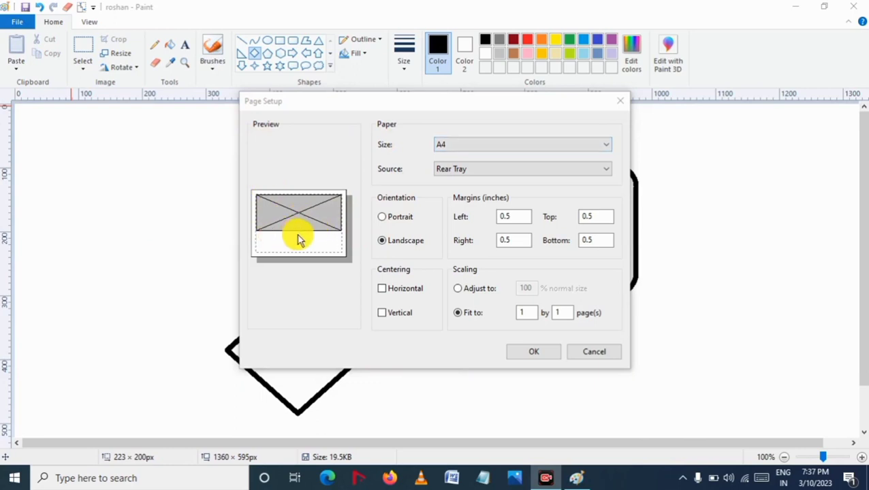
left_click(474, 176)
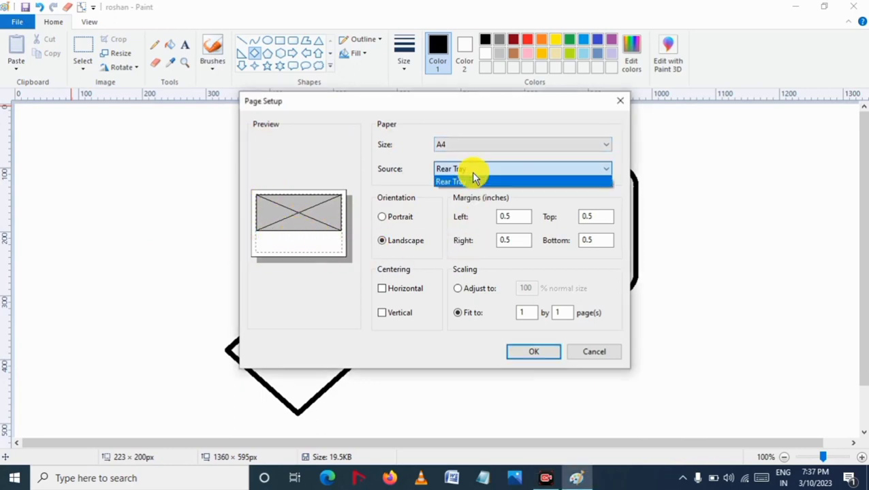
left_click(476, 176)
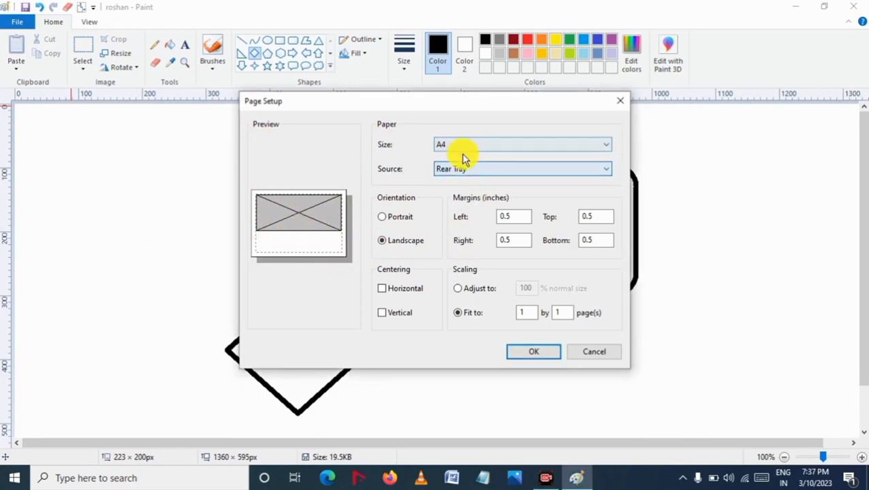
Step: Turn horizontal and vertical centering on in Page Setup, then turn both off again
left_click(382, 288)
left_click(382, 313)
left_click(383, 290)
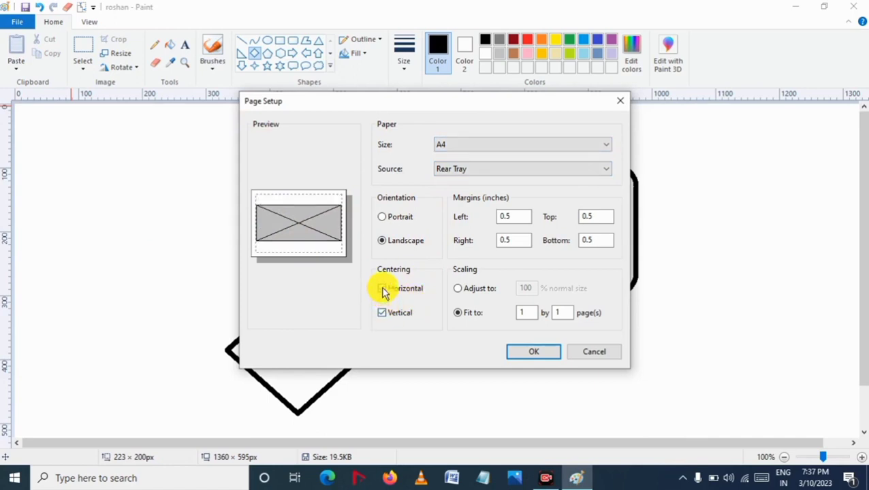
left_click(383, 313)
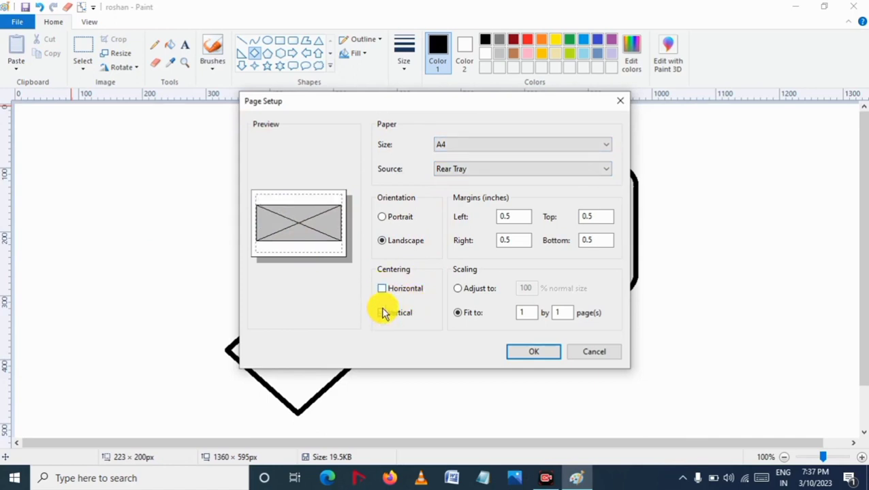
Step: Switch the page orientation to Portrait and back to Landscape, then close Page Setup
left_click(385, 218)
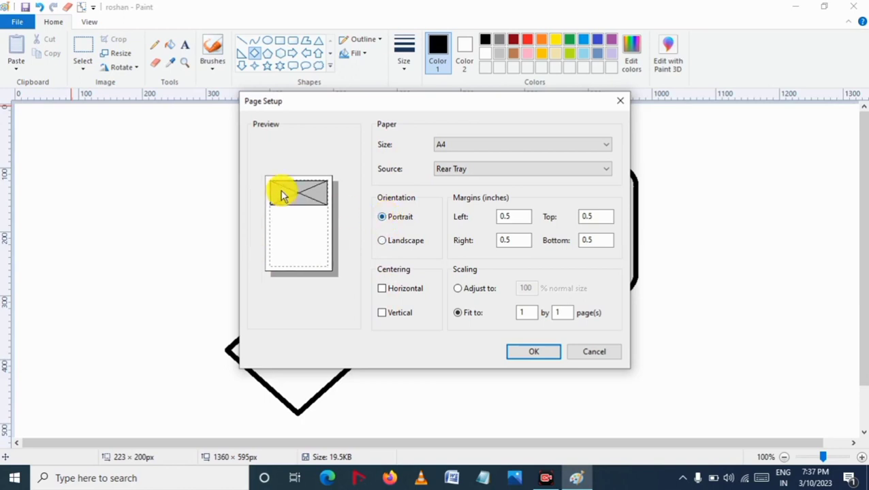
left_click(383, 243)
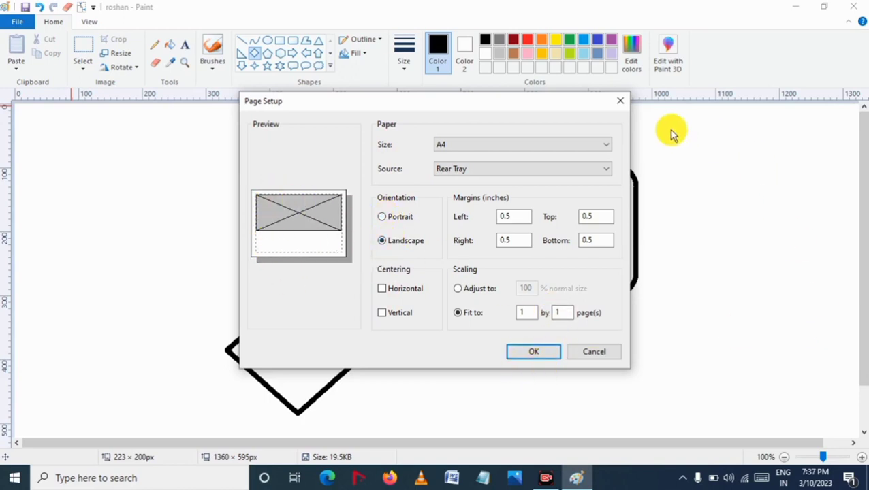
left_click(620, 102)
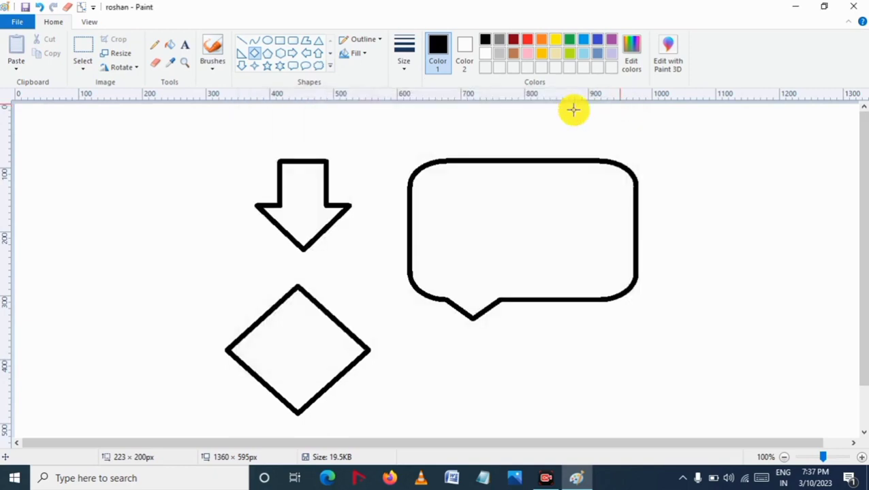
Step: Open the File menu to view the Set as desktop background options, then close the menu
left_click(25, 24)
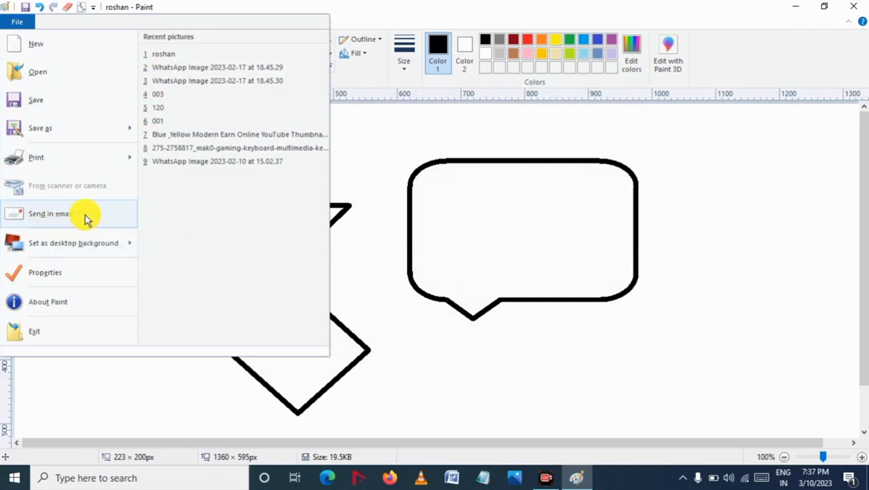
mouse_move(68, 251)
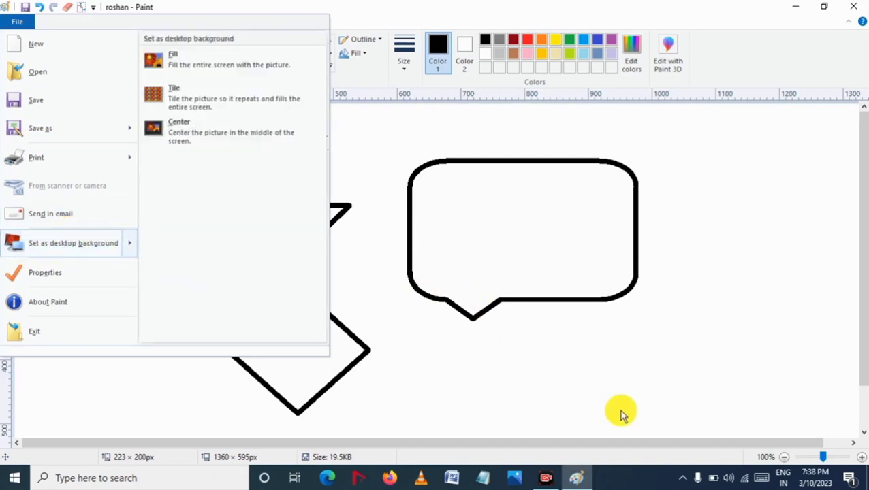
left_click(560, 319)
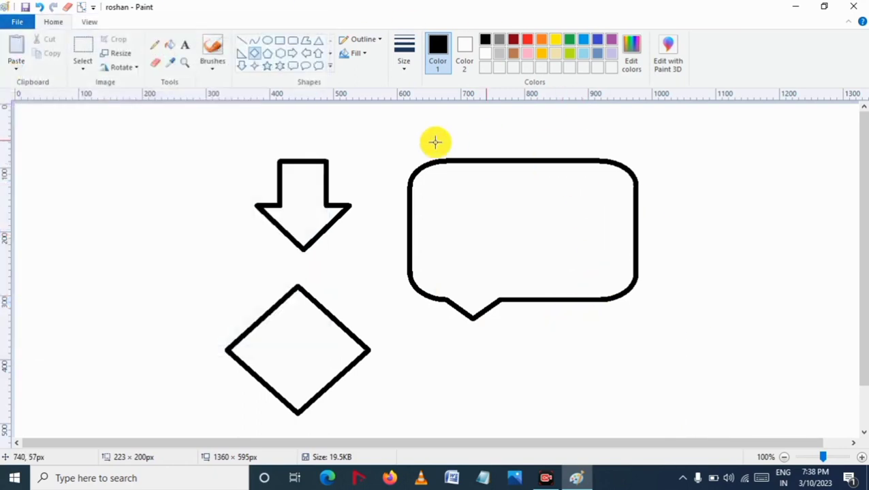